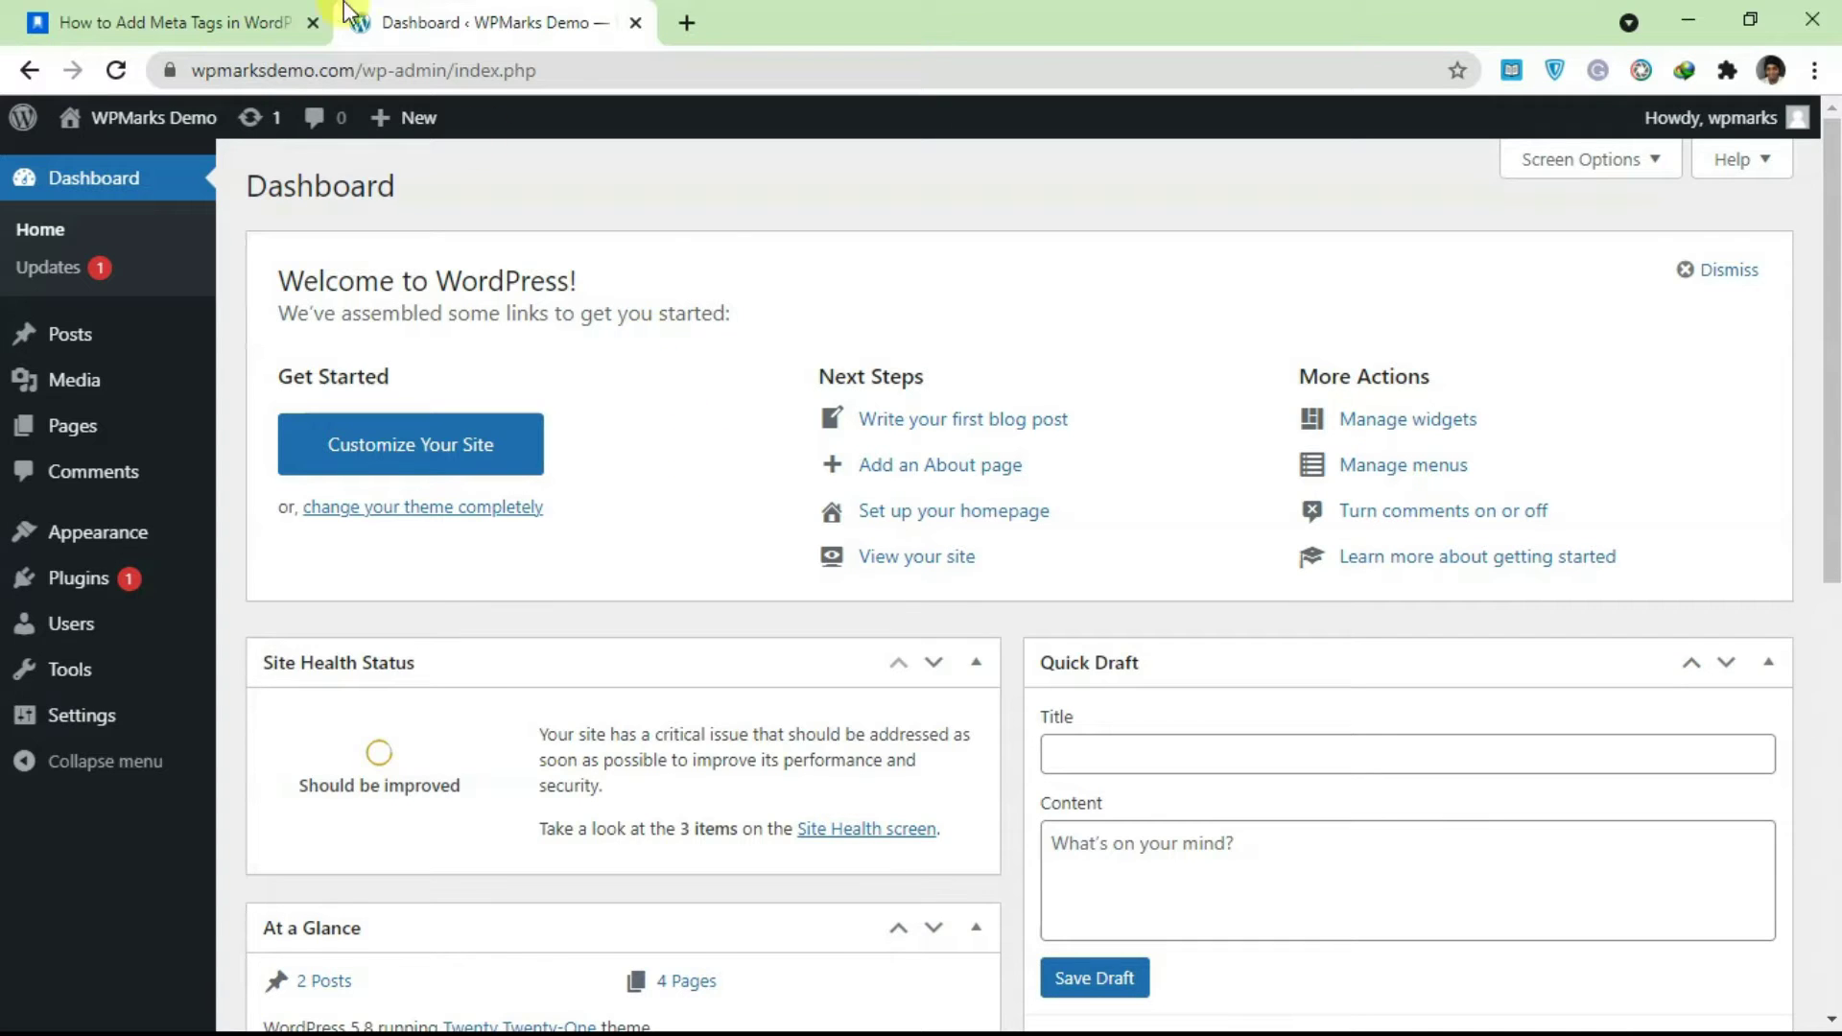
- Switch to the 'How to Add Meta Tags in WordPress' article and scroll to its meta description example
click(235, 19)
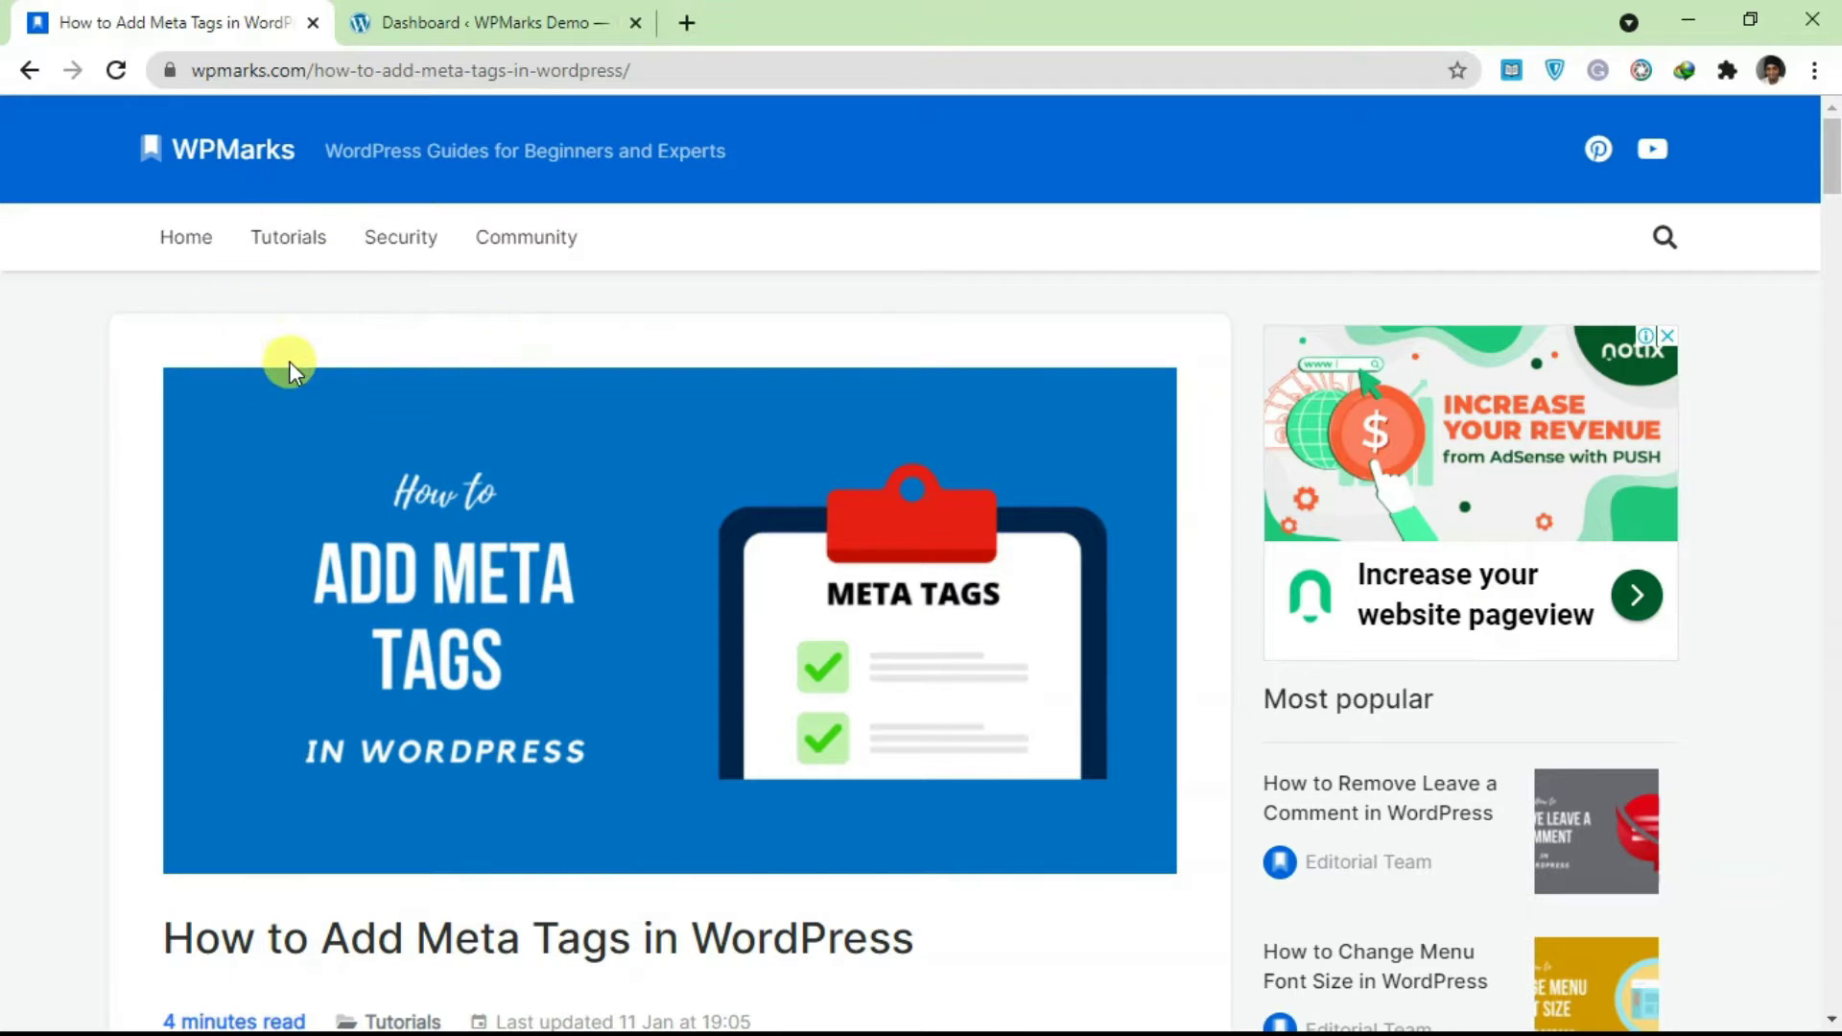
scroll(107, 534, down, 3)
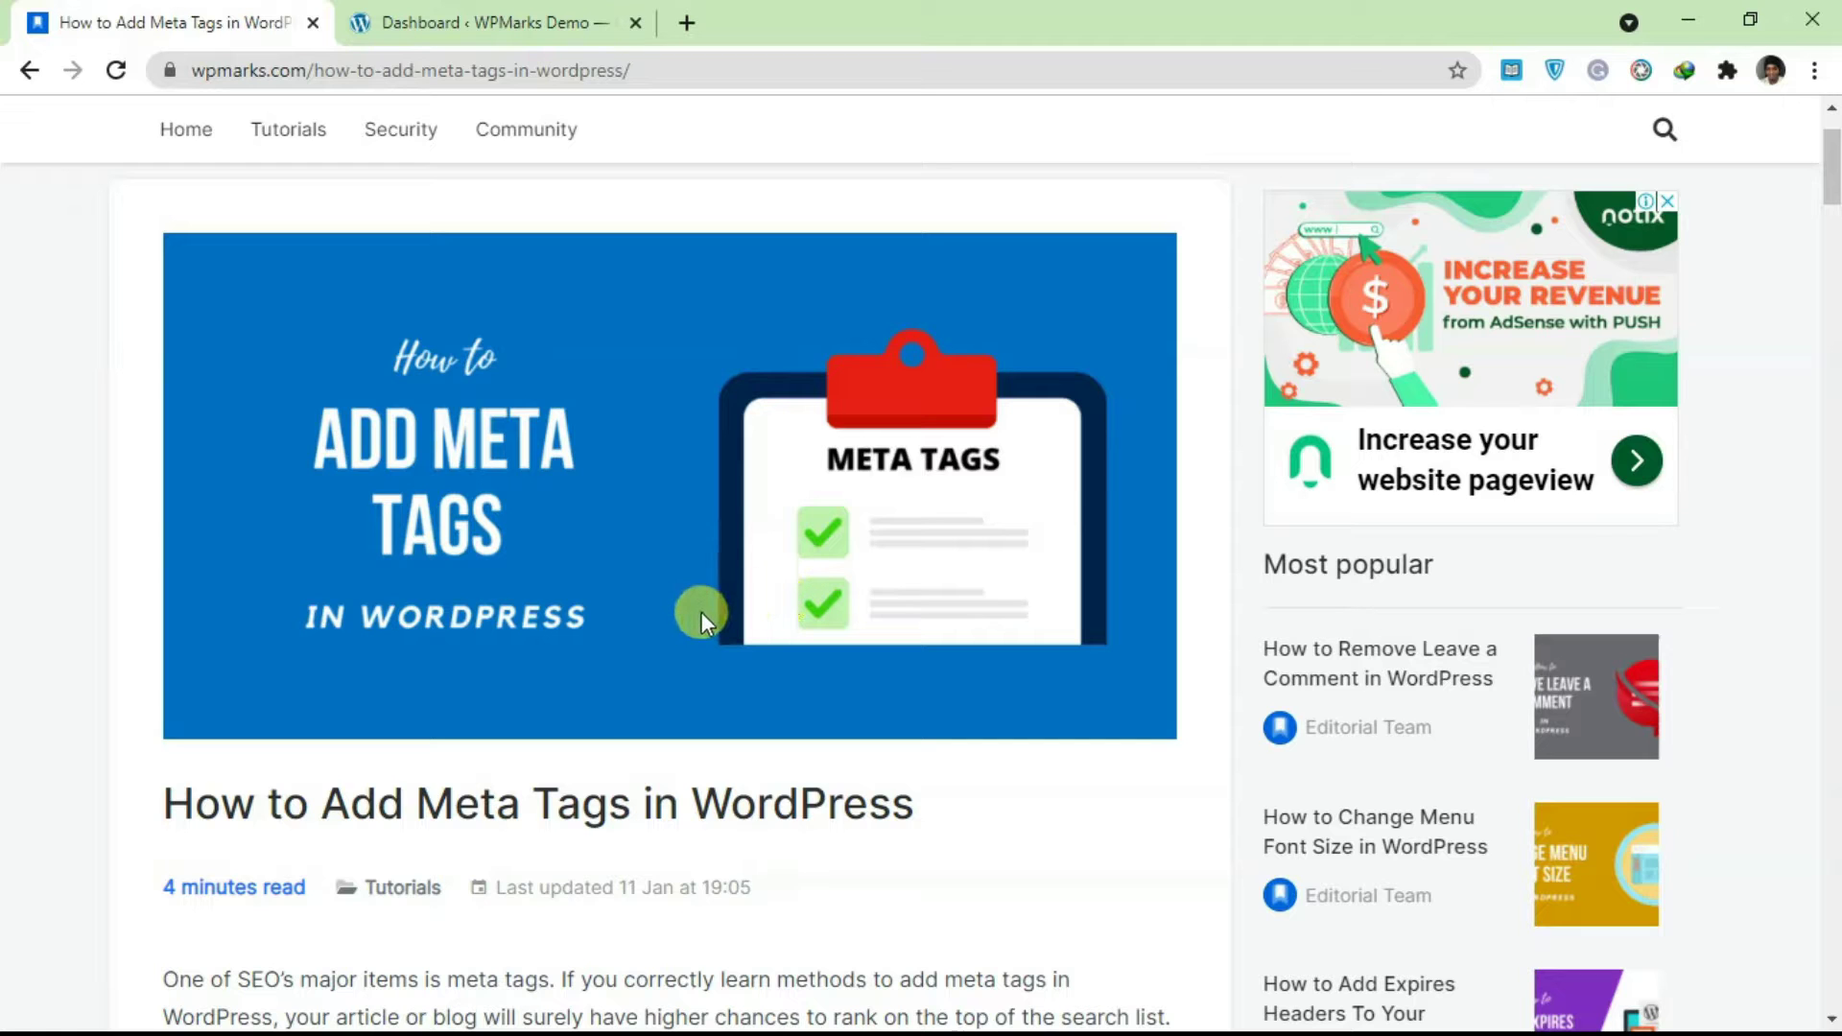
scroll(641, 612, down, 10)
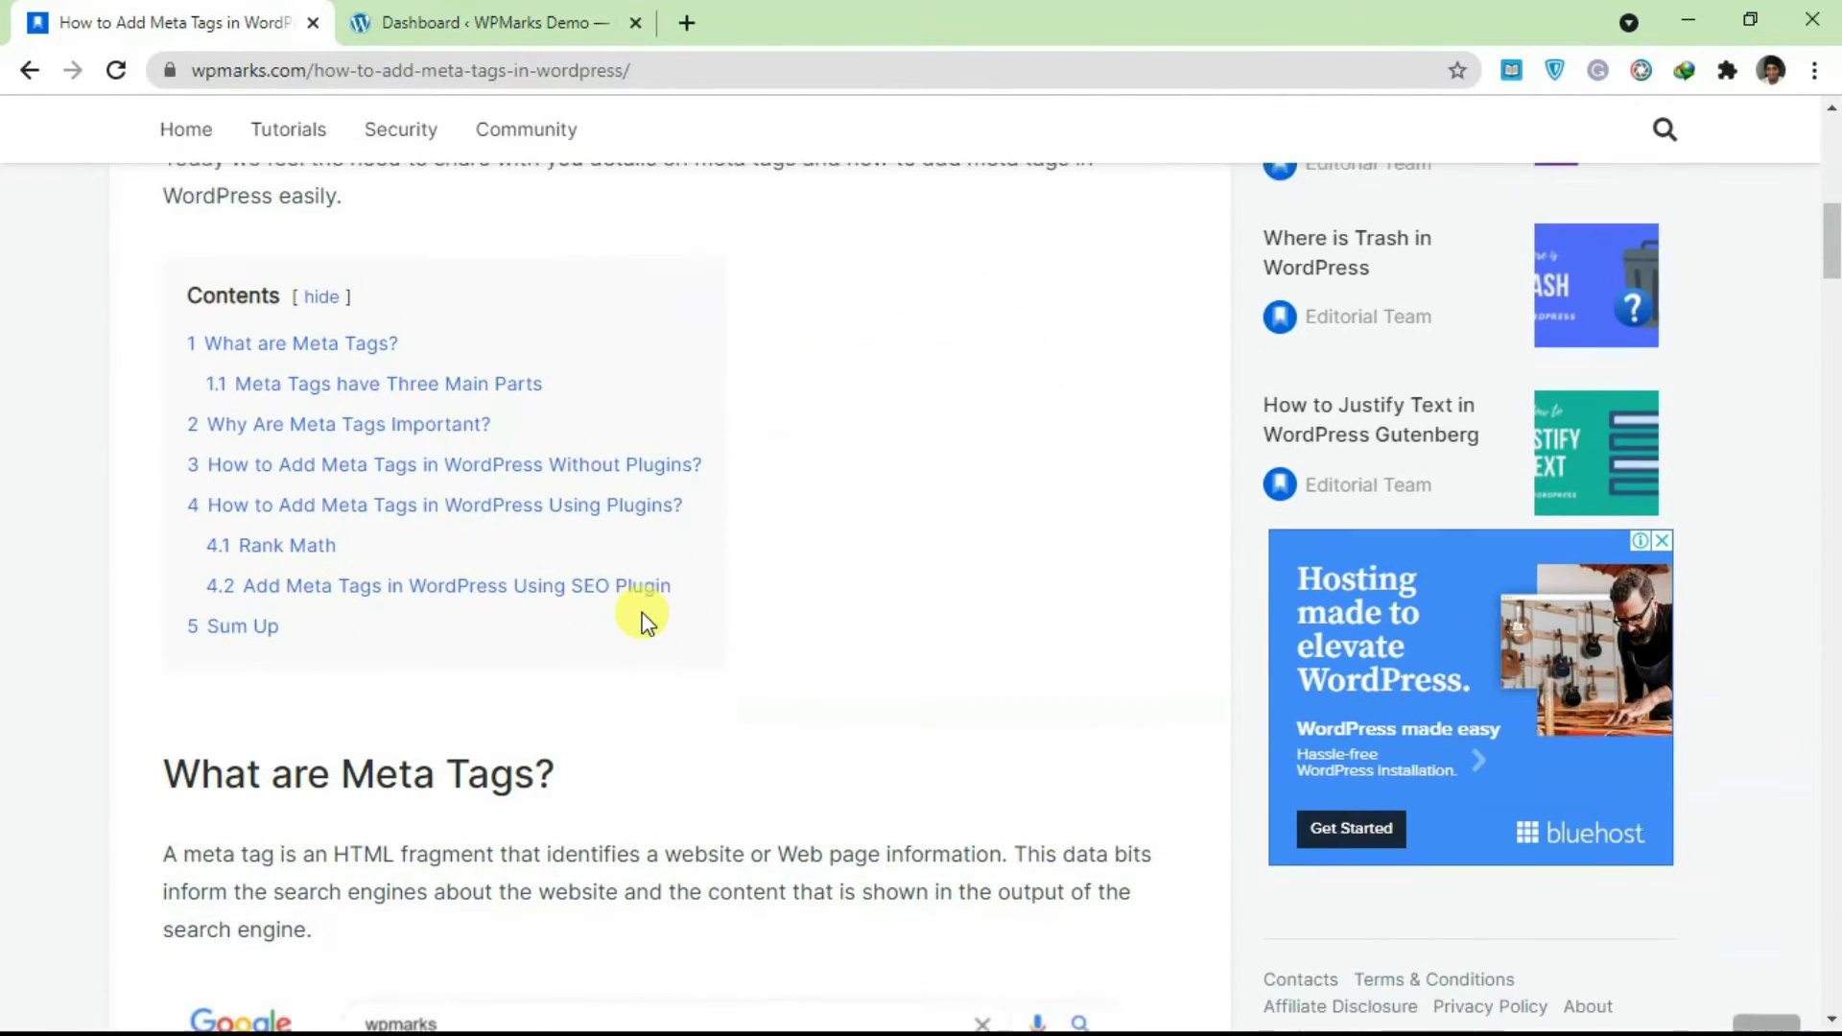
scroll(641, 622, down, 4)
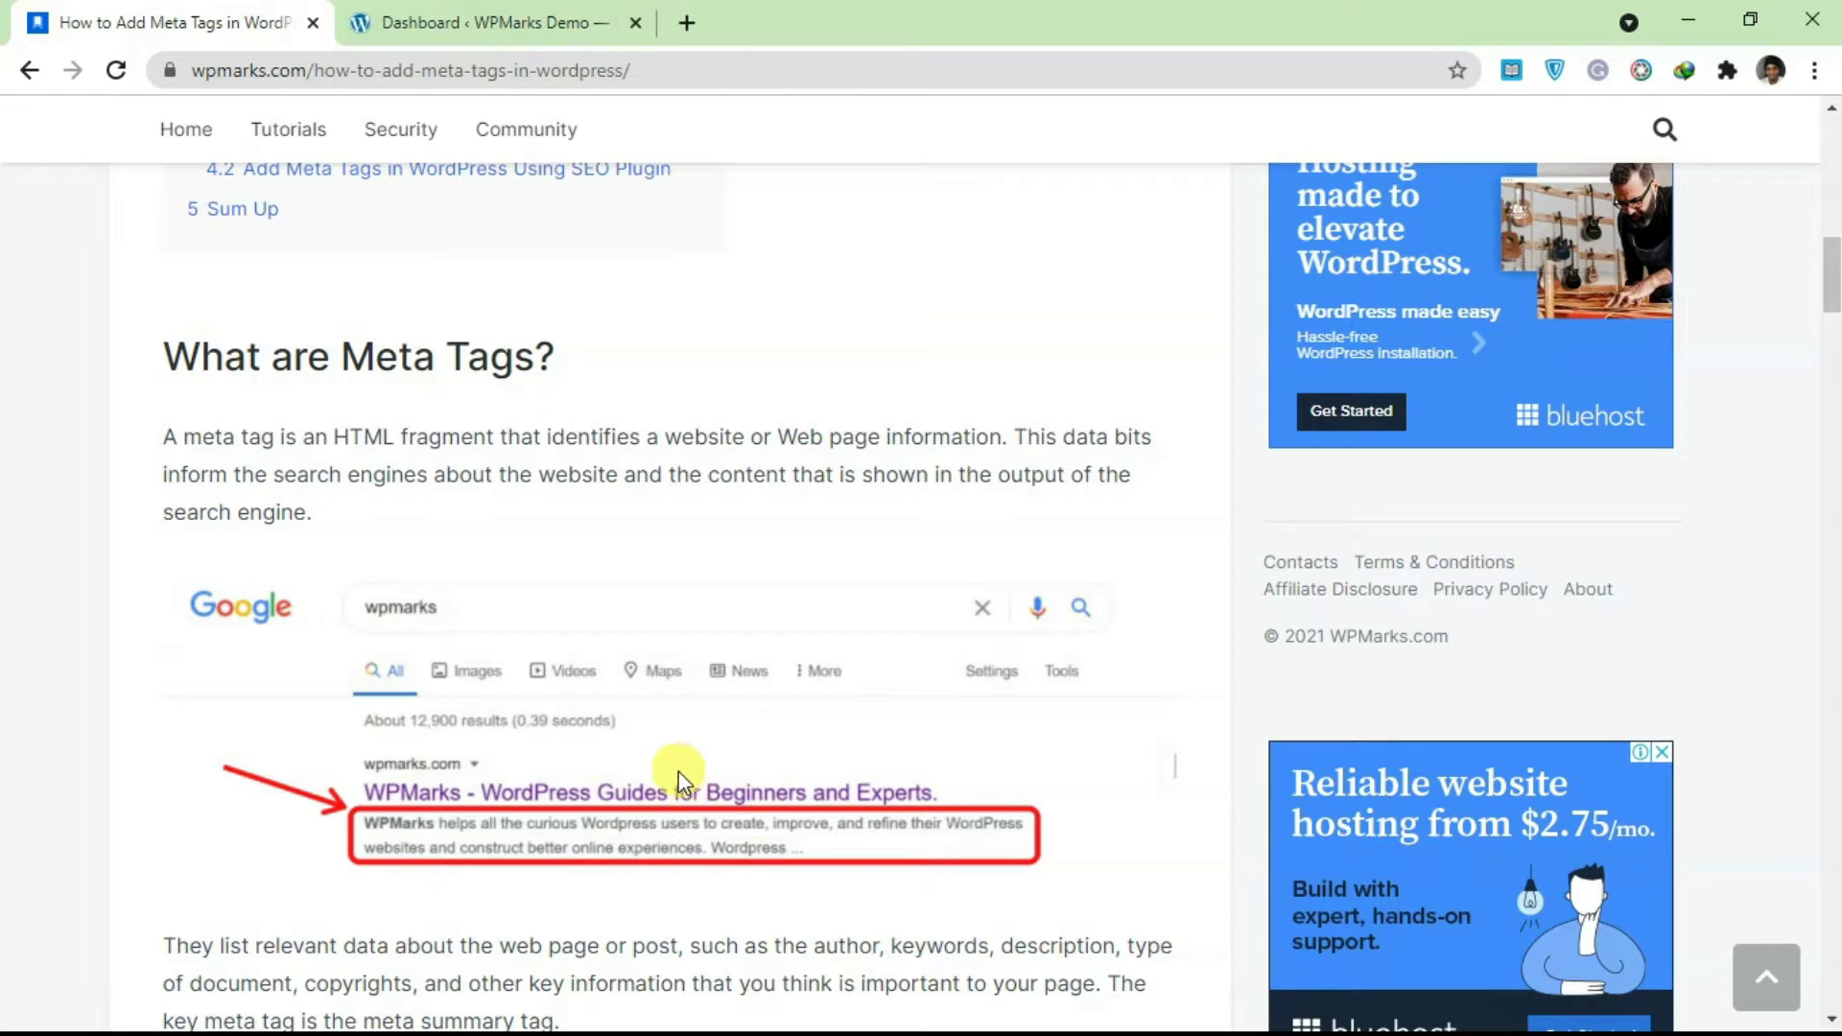
scroll(653, 792, down, 1)
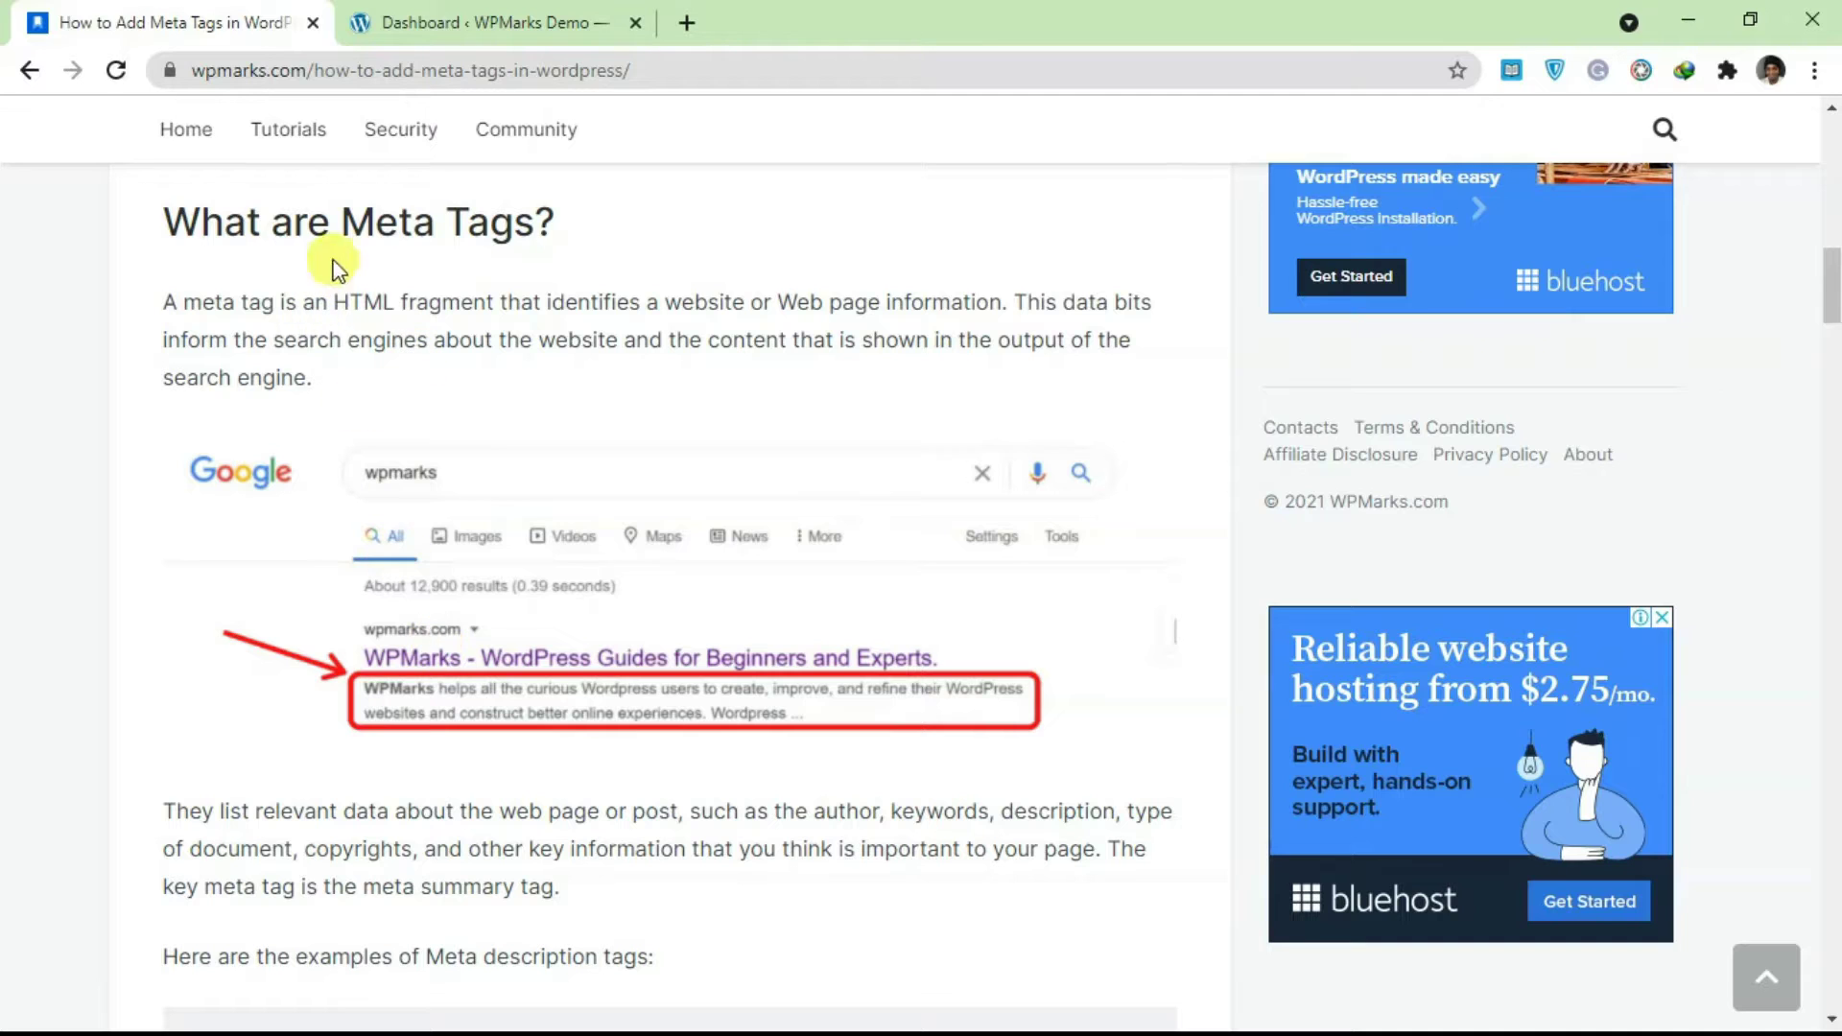
scroll(538, 626, down, 1)
scroll(538, 619, down, 2)
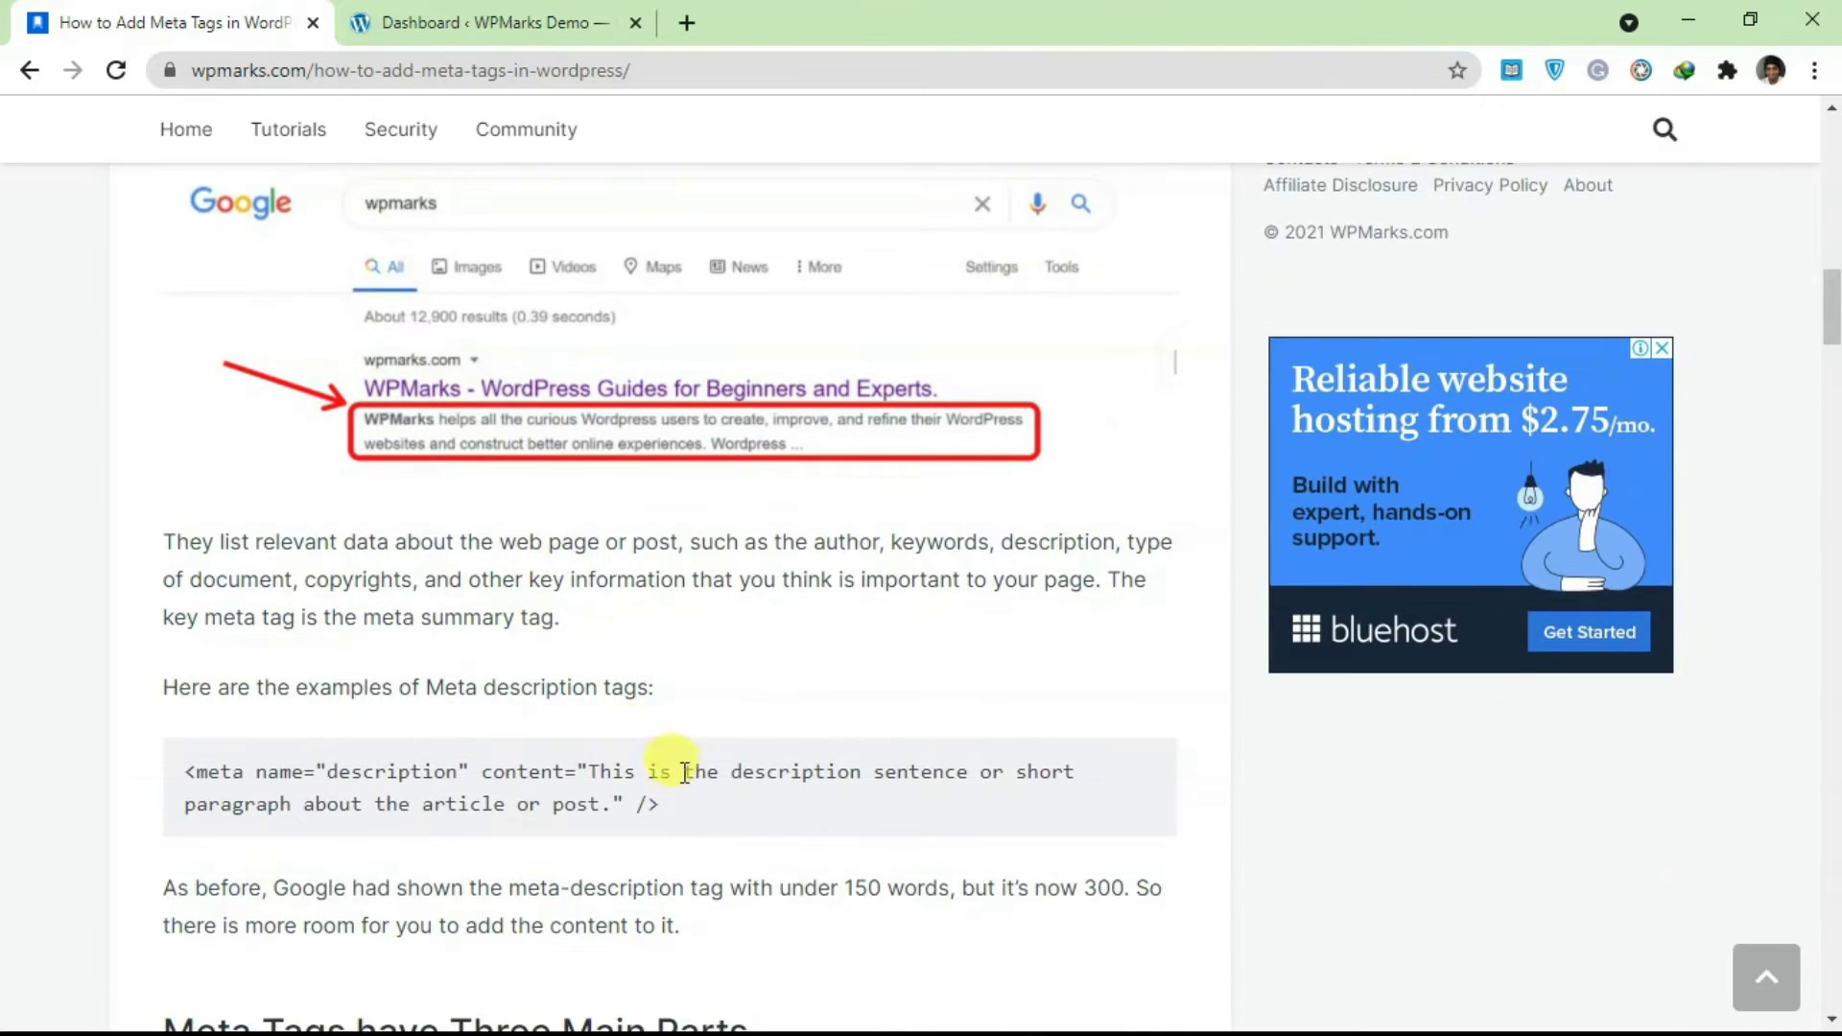
scroll(576, 744, down, 1)
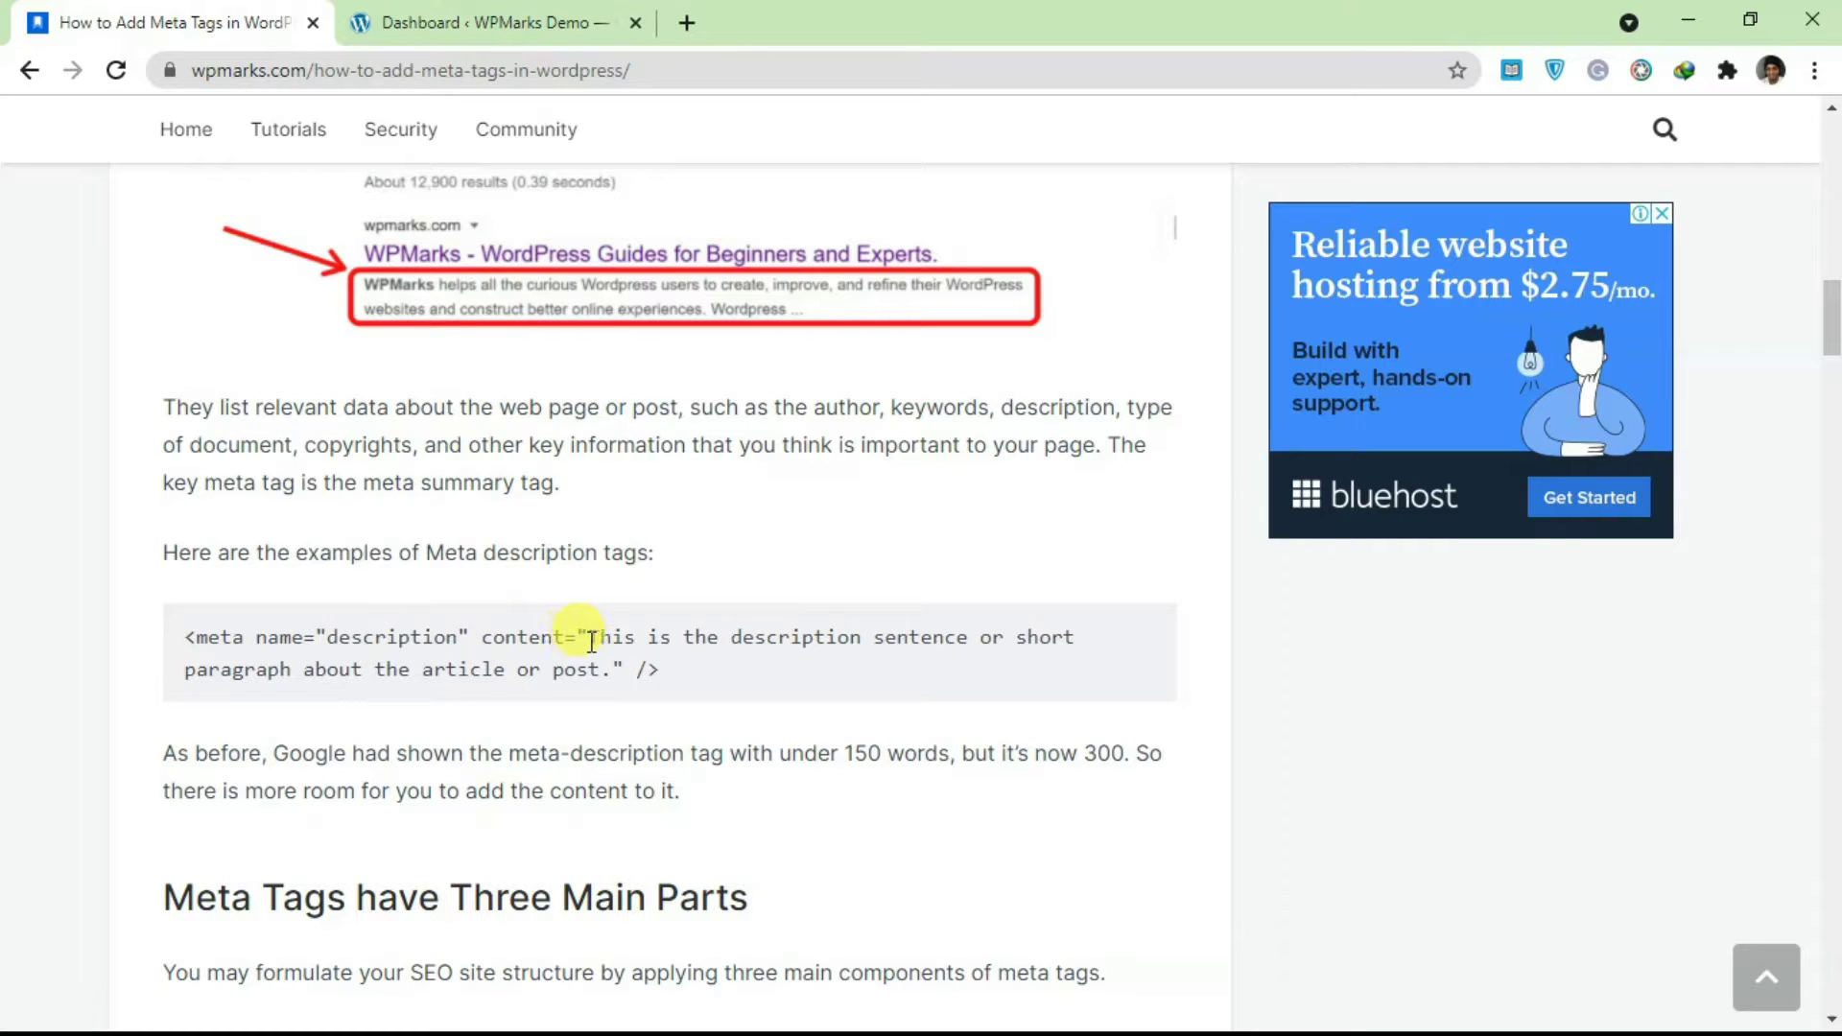
- Highlight the example tag's content text, then read on to the note about the 300 limit
drag(589, 637, 614, 670)
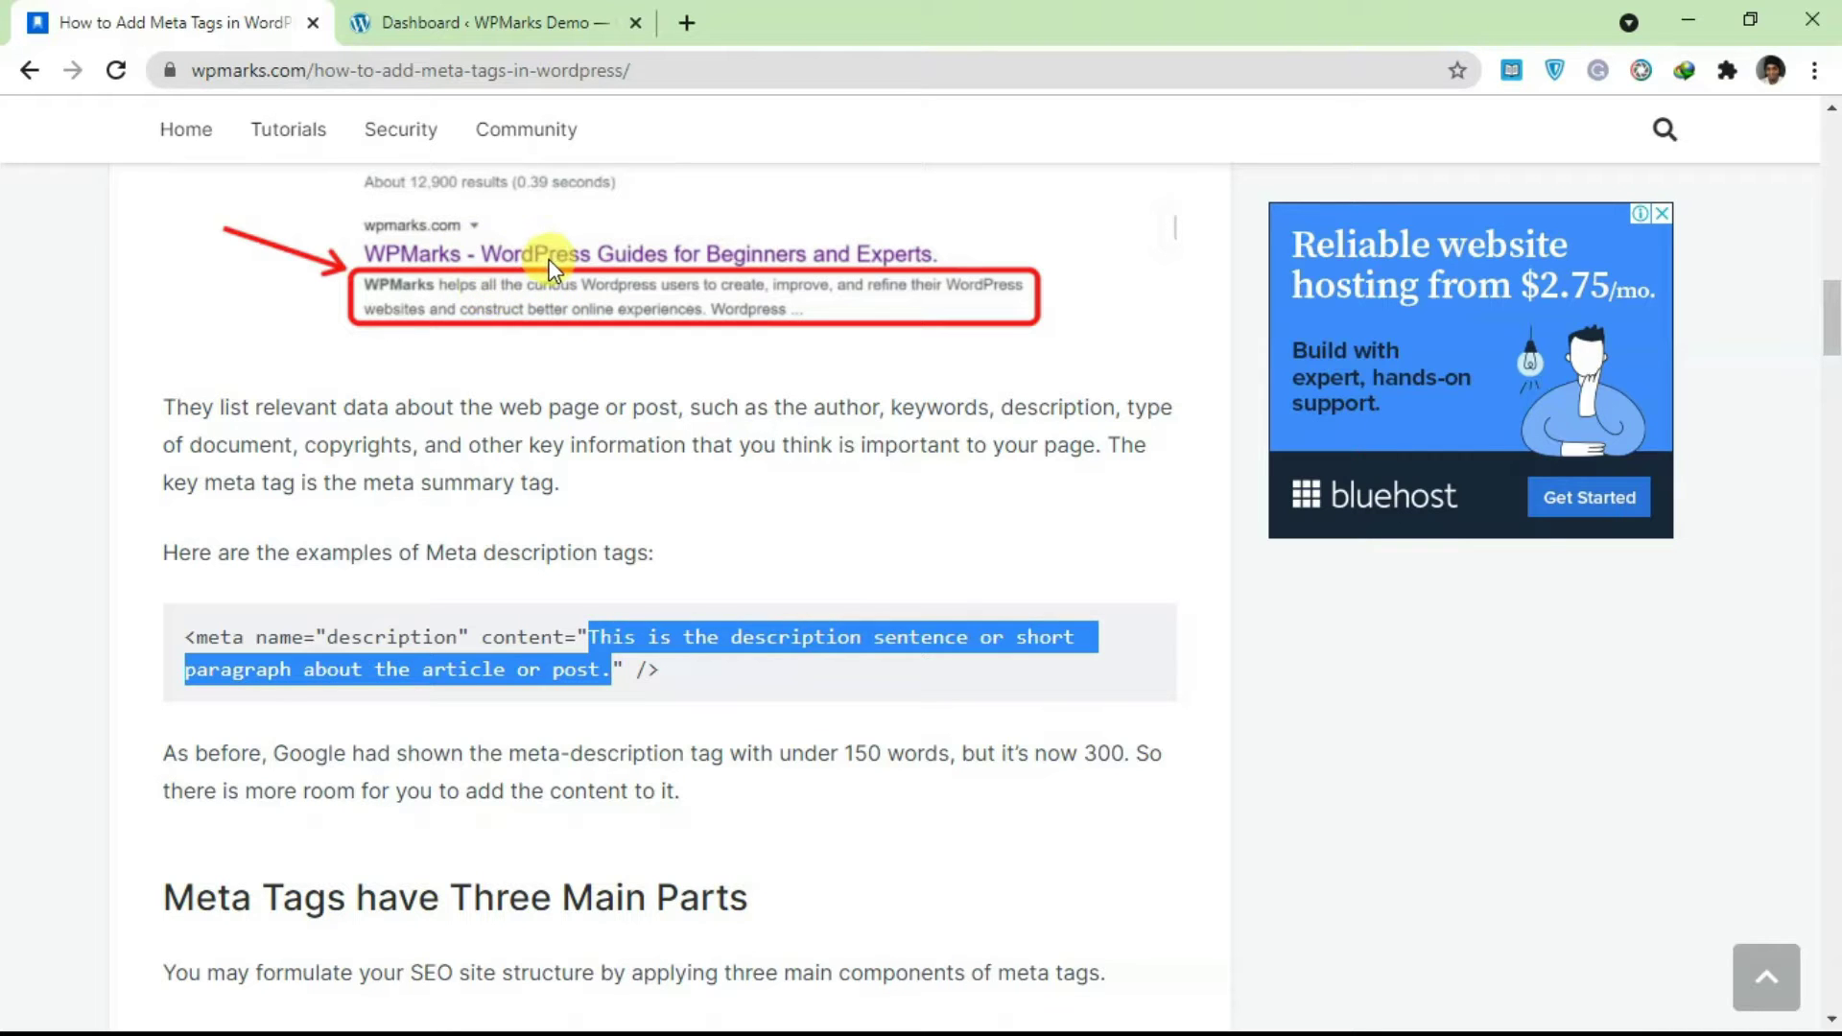
scroll(507, 330, down, 4)
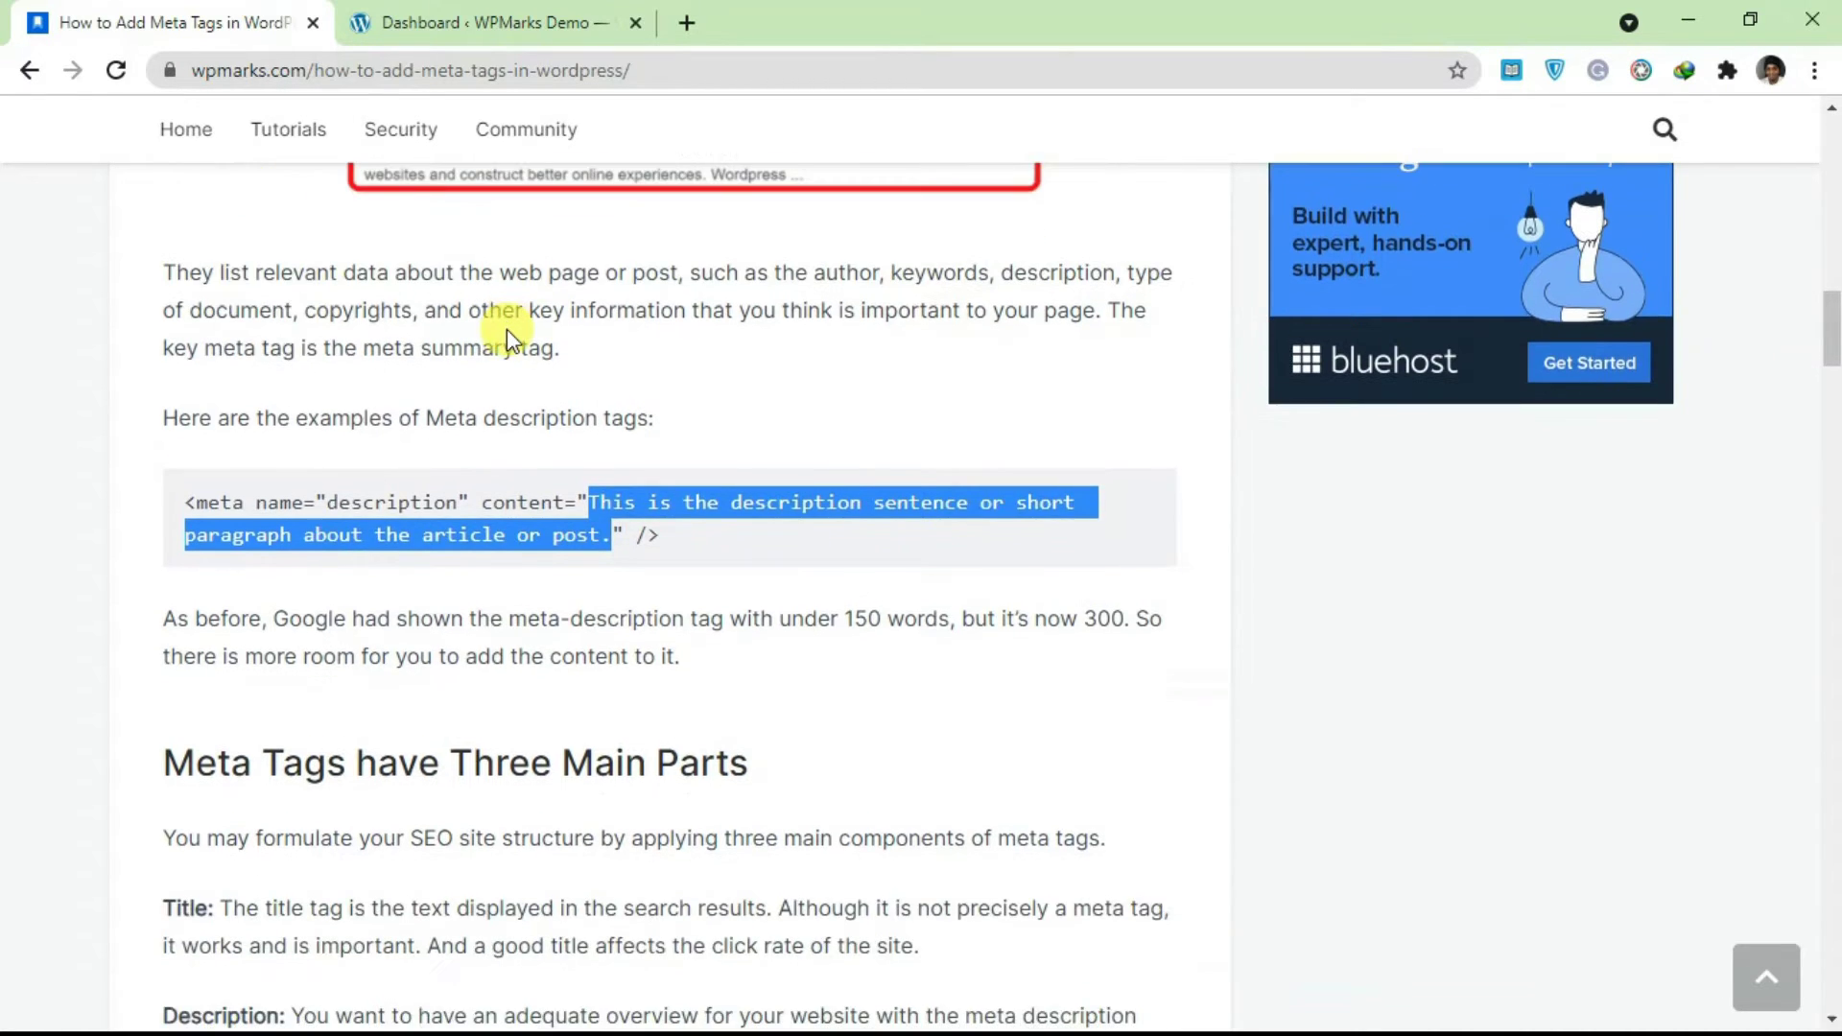
scroll(284, 528, down, 1)
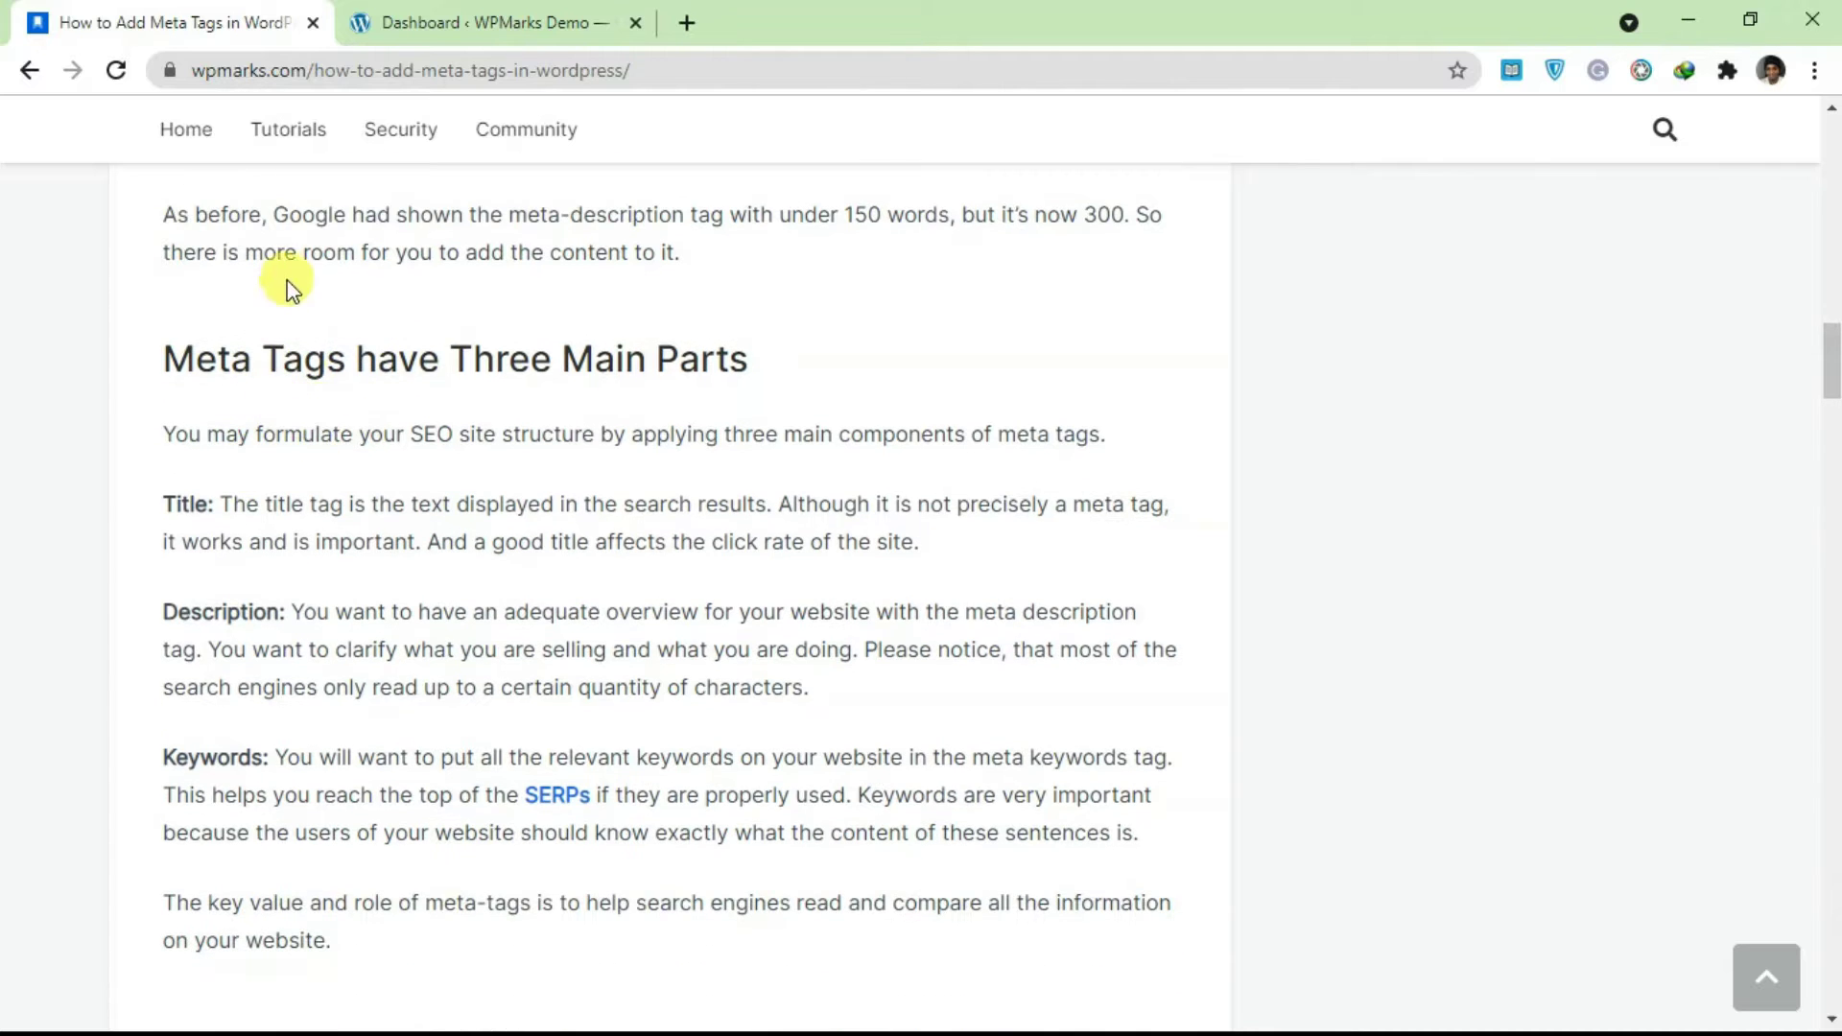
scroll(322, 488, down, 1)
scroll(326, 487, down, 1)
scroll(278, 422, up, 1)
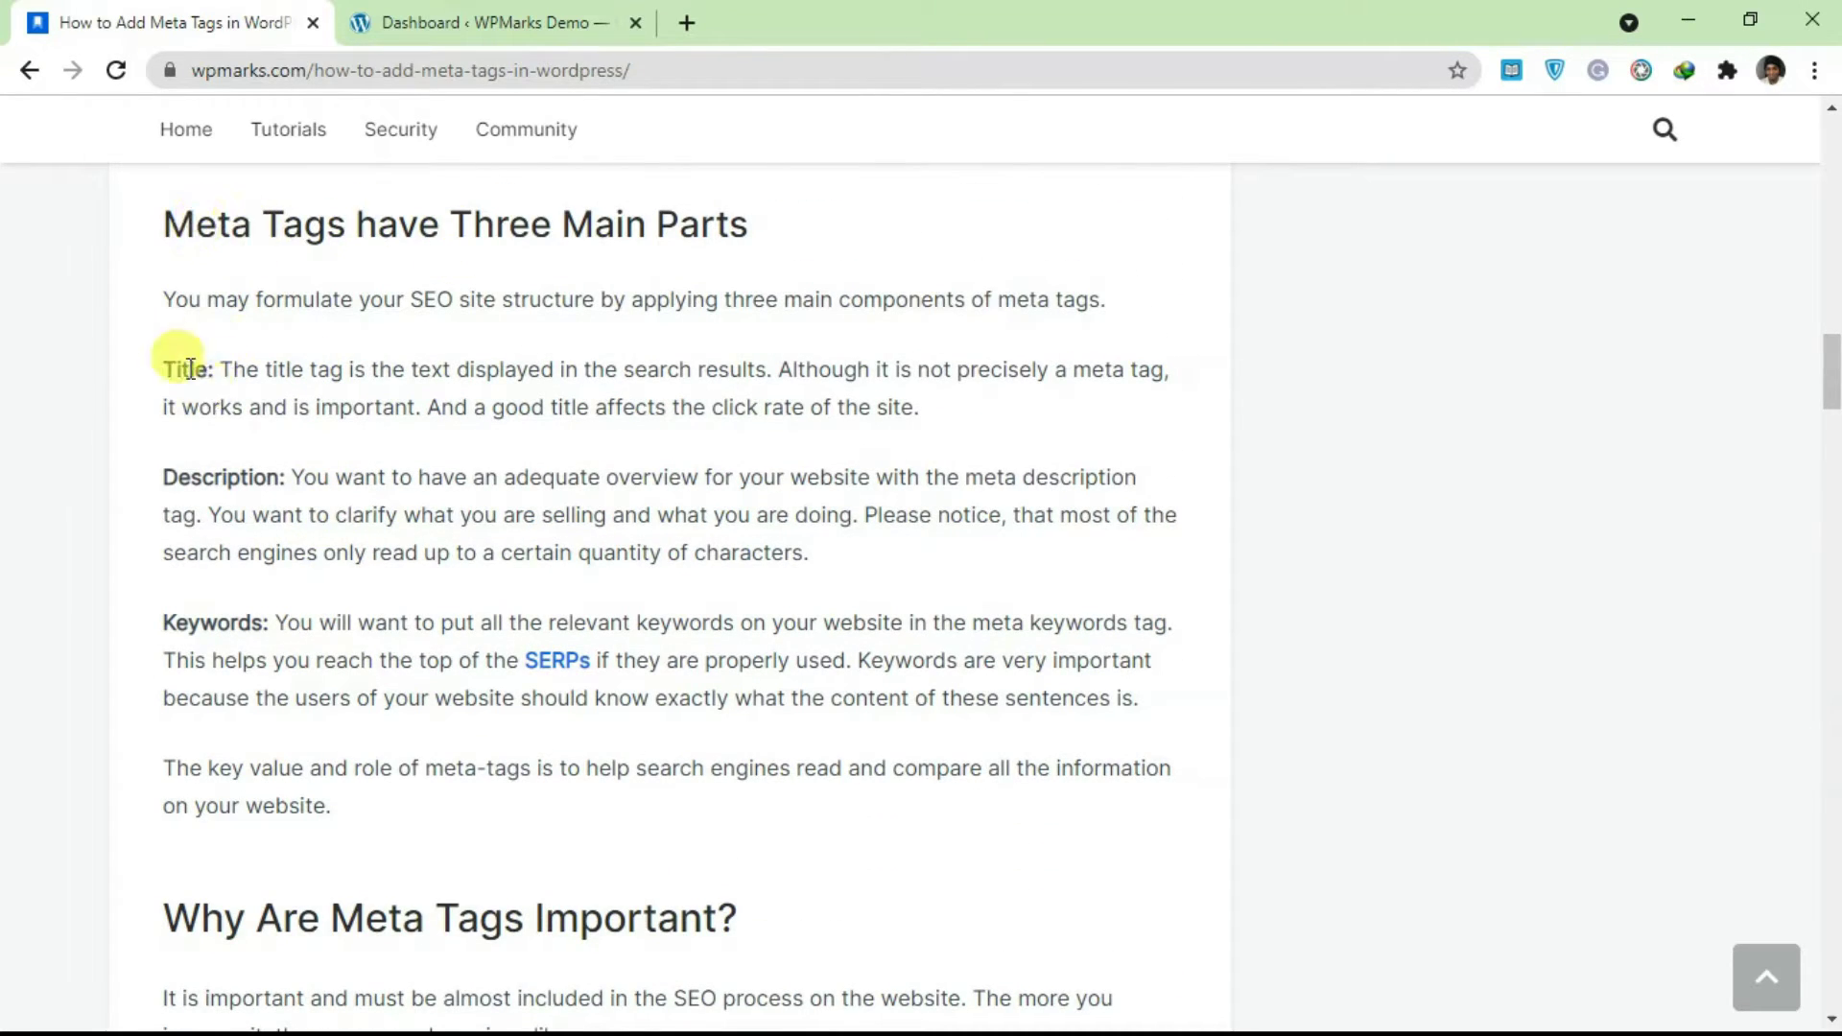
scroll(304, 595, down, 3)
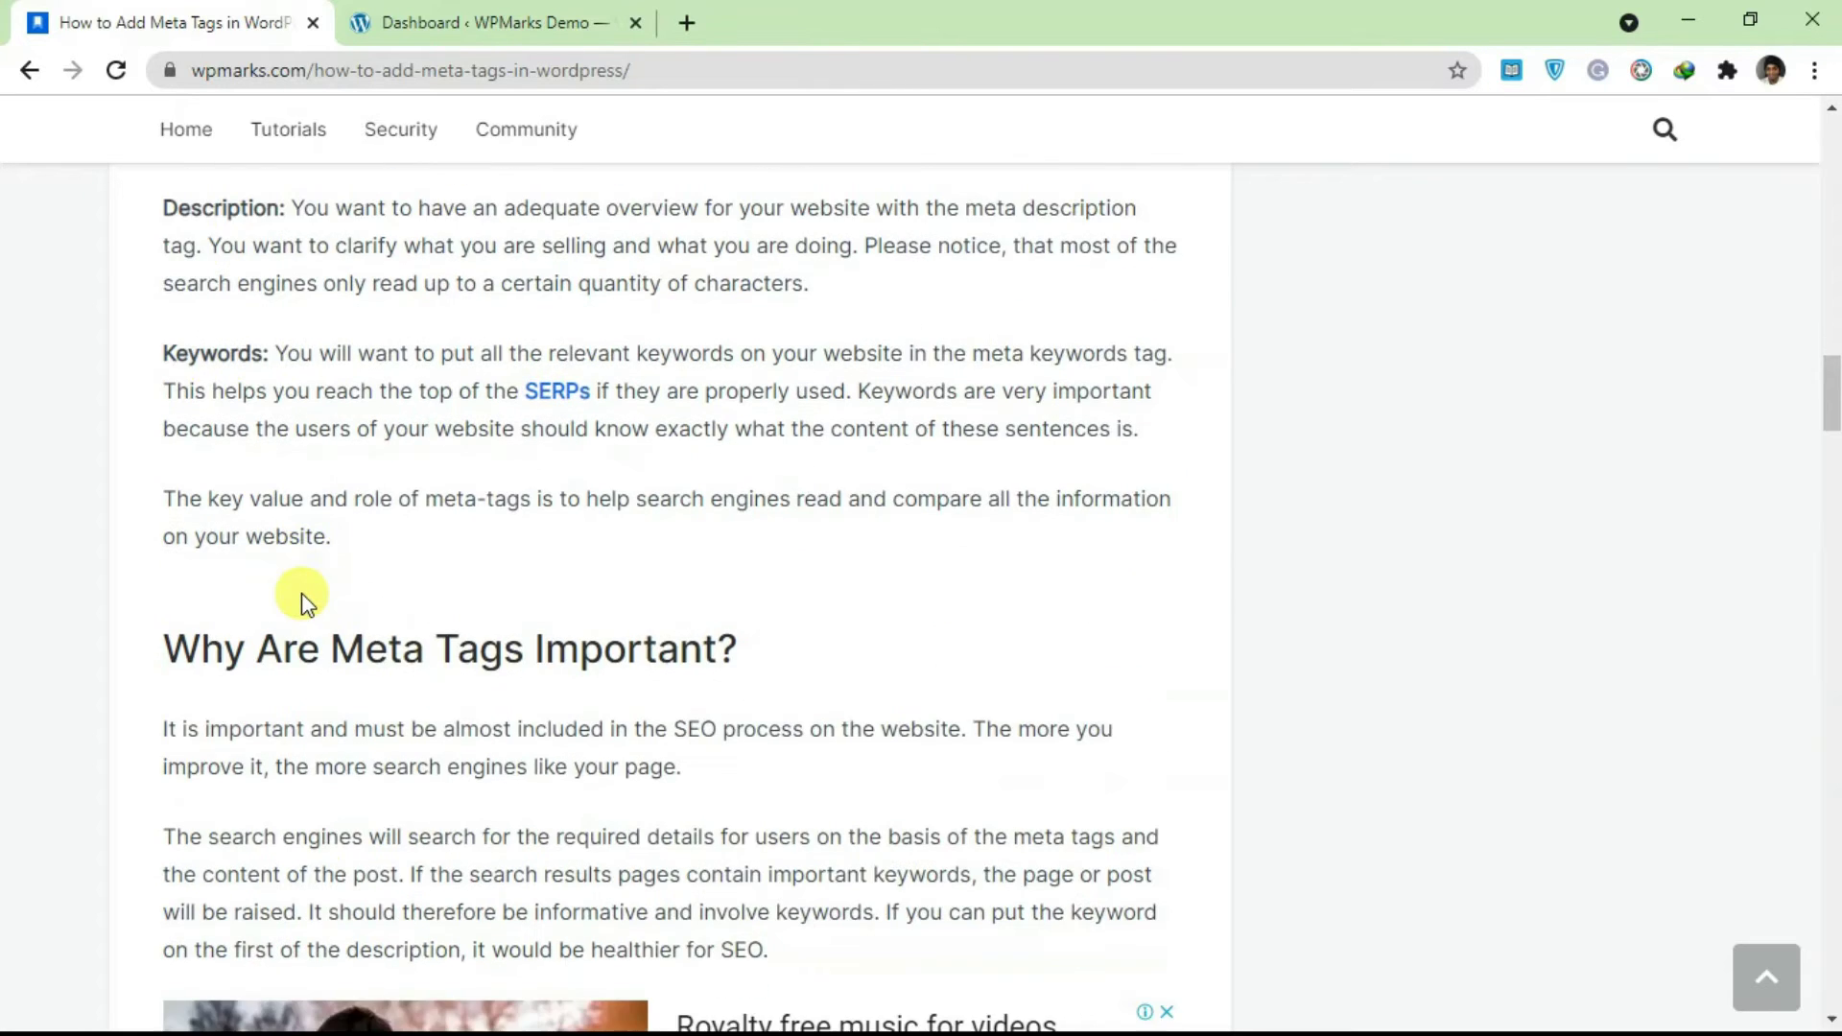
scroll(429, 504, up, 1)
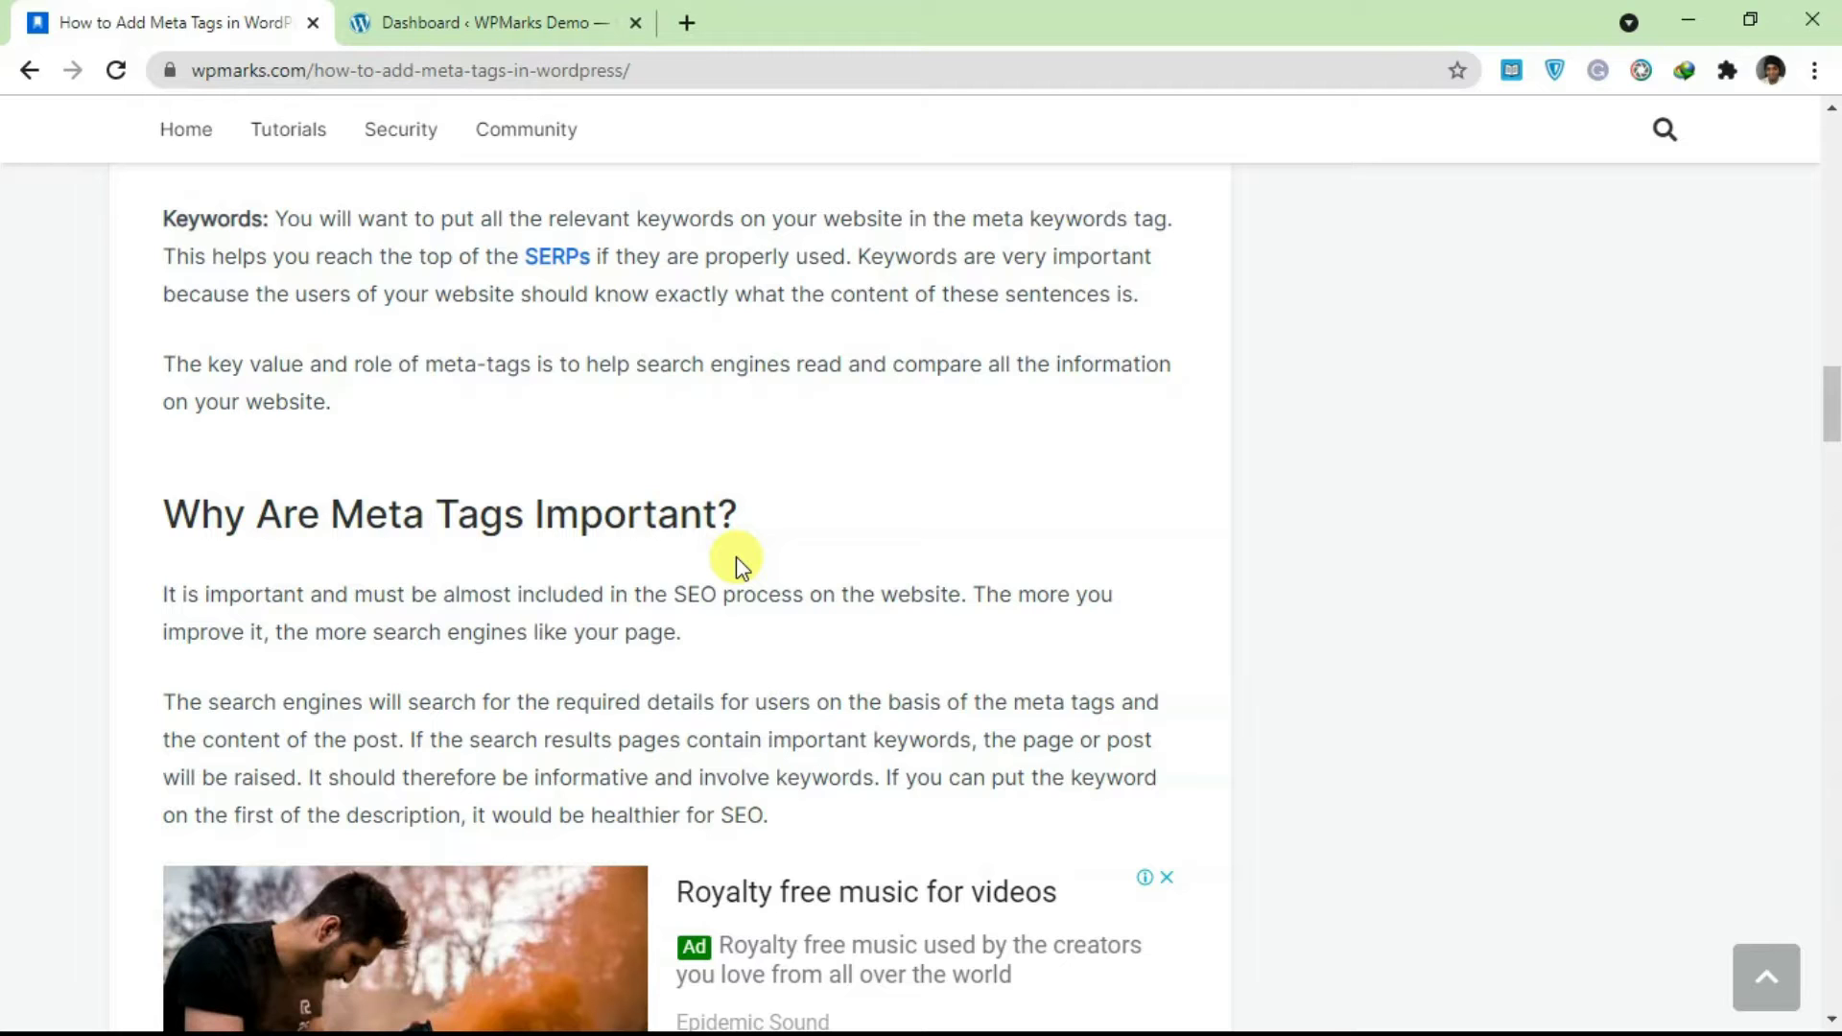
scroll(735, 556, up, 10)
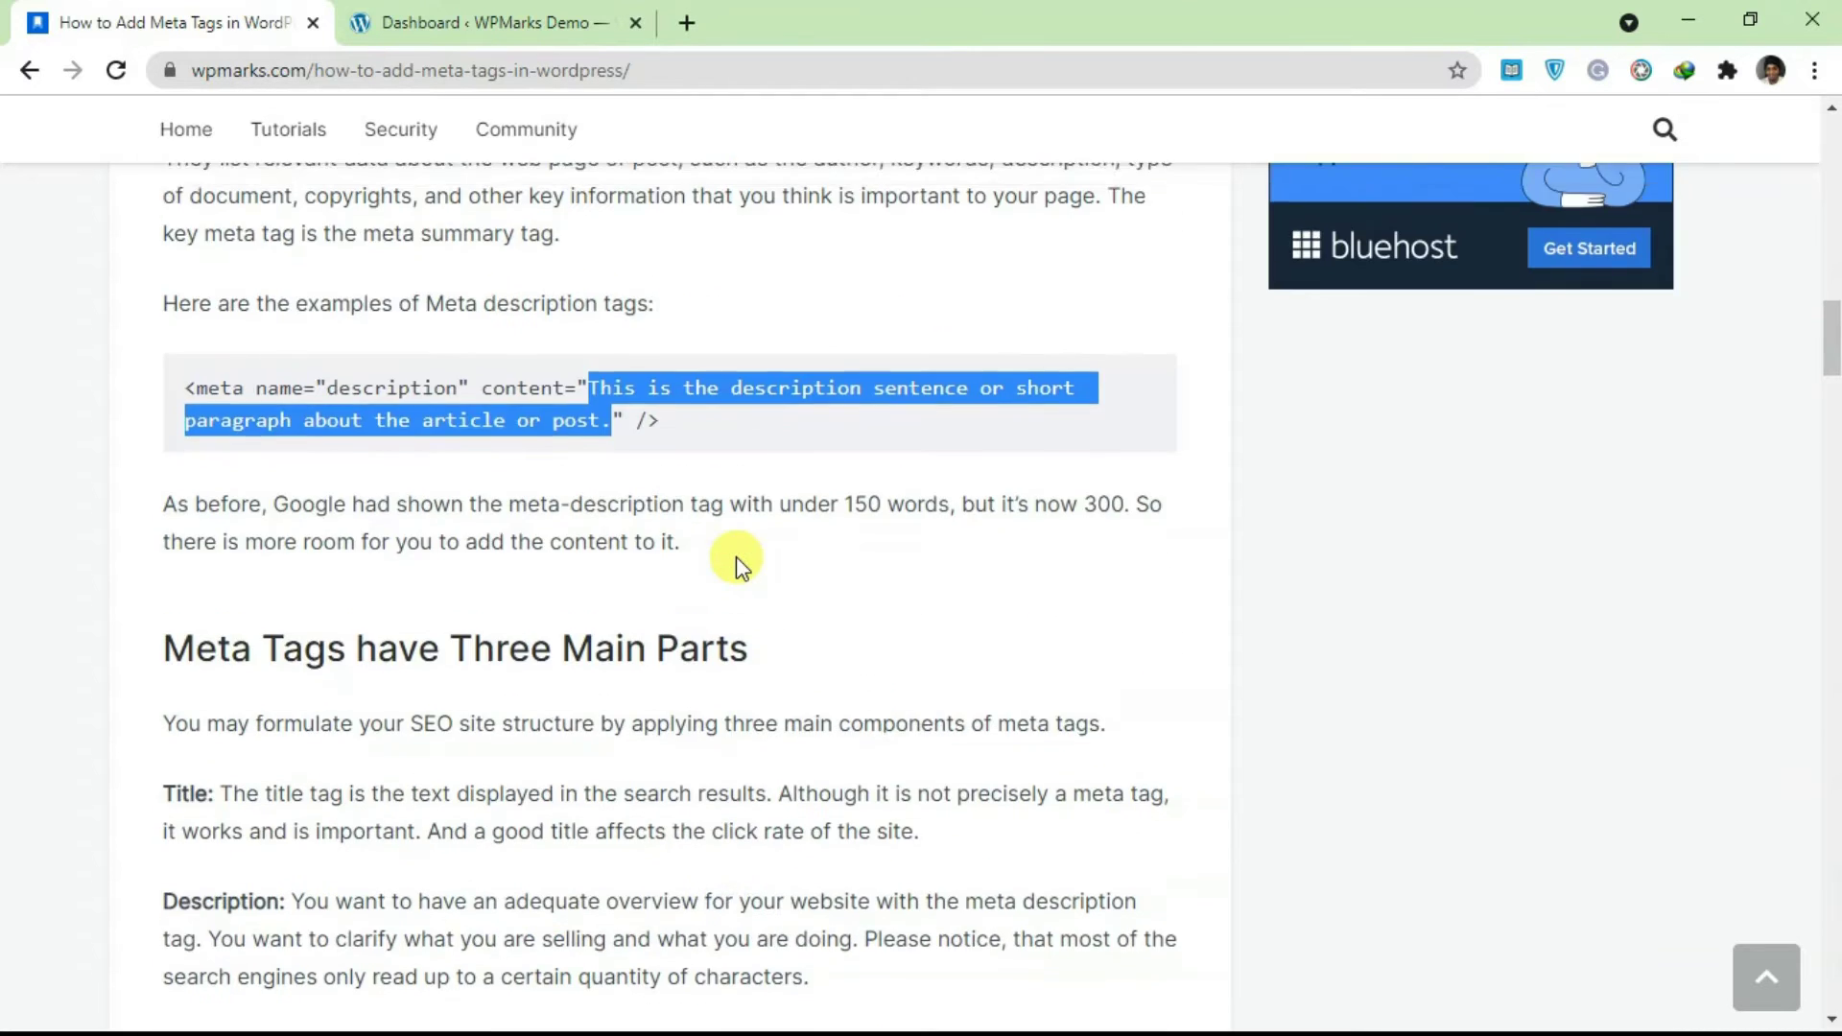
- Review the article's 'Without Plugins' functions.php code, then return to the WPMarks Demo dashboard
scroll(736, 556, up, 4)
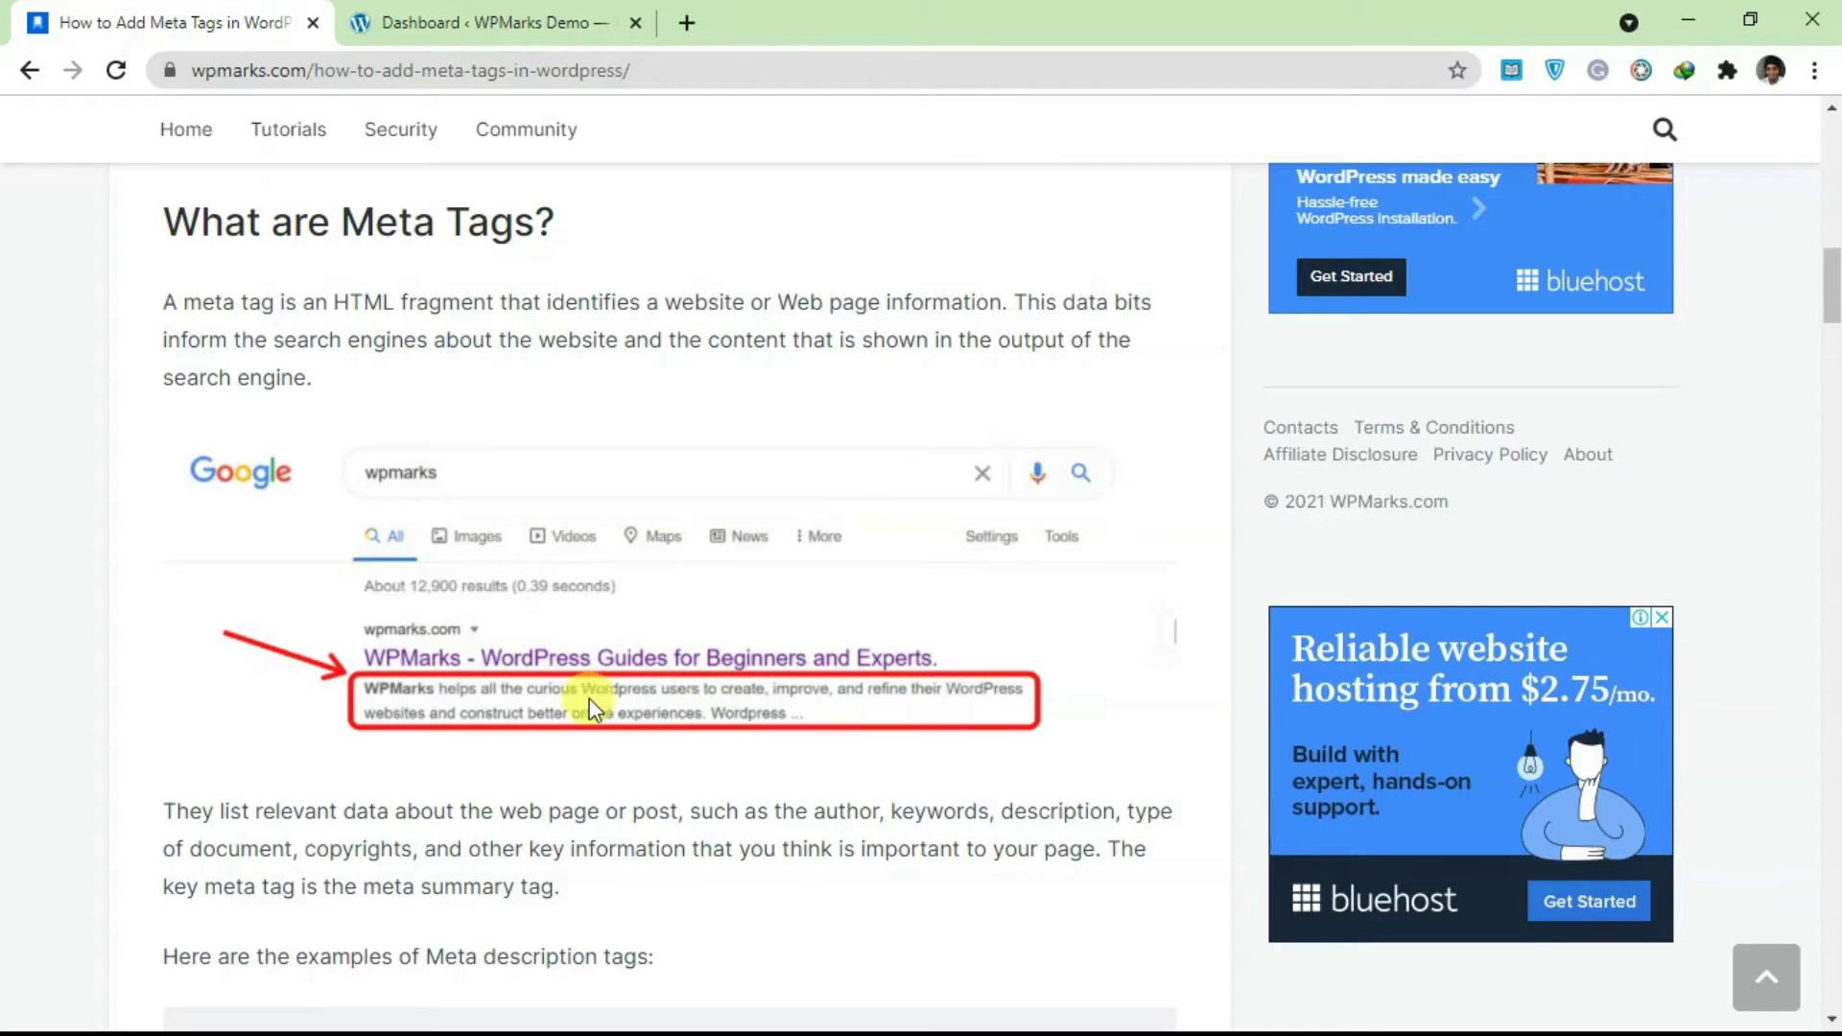
scroll(451, 614, down, 1)
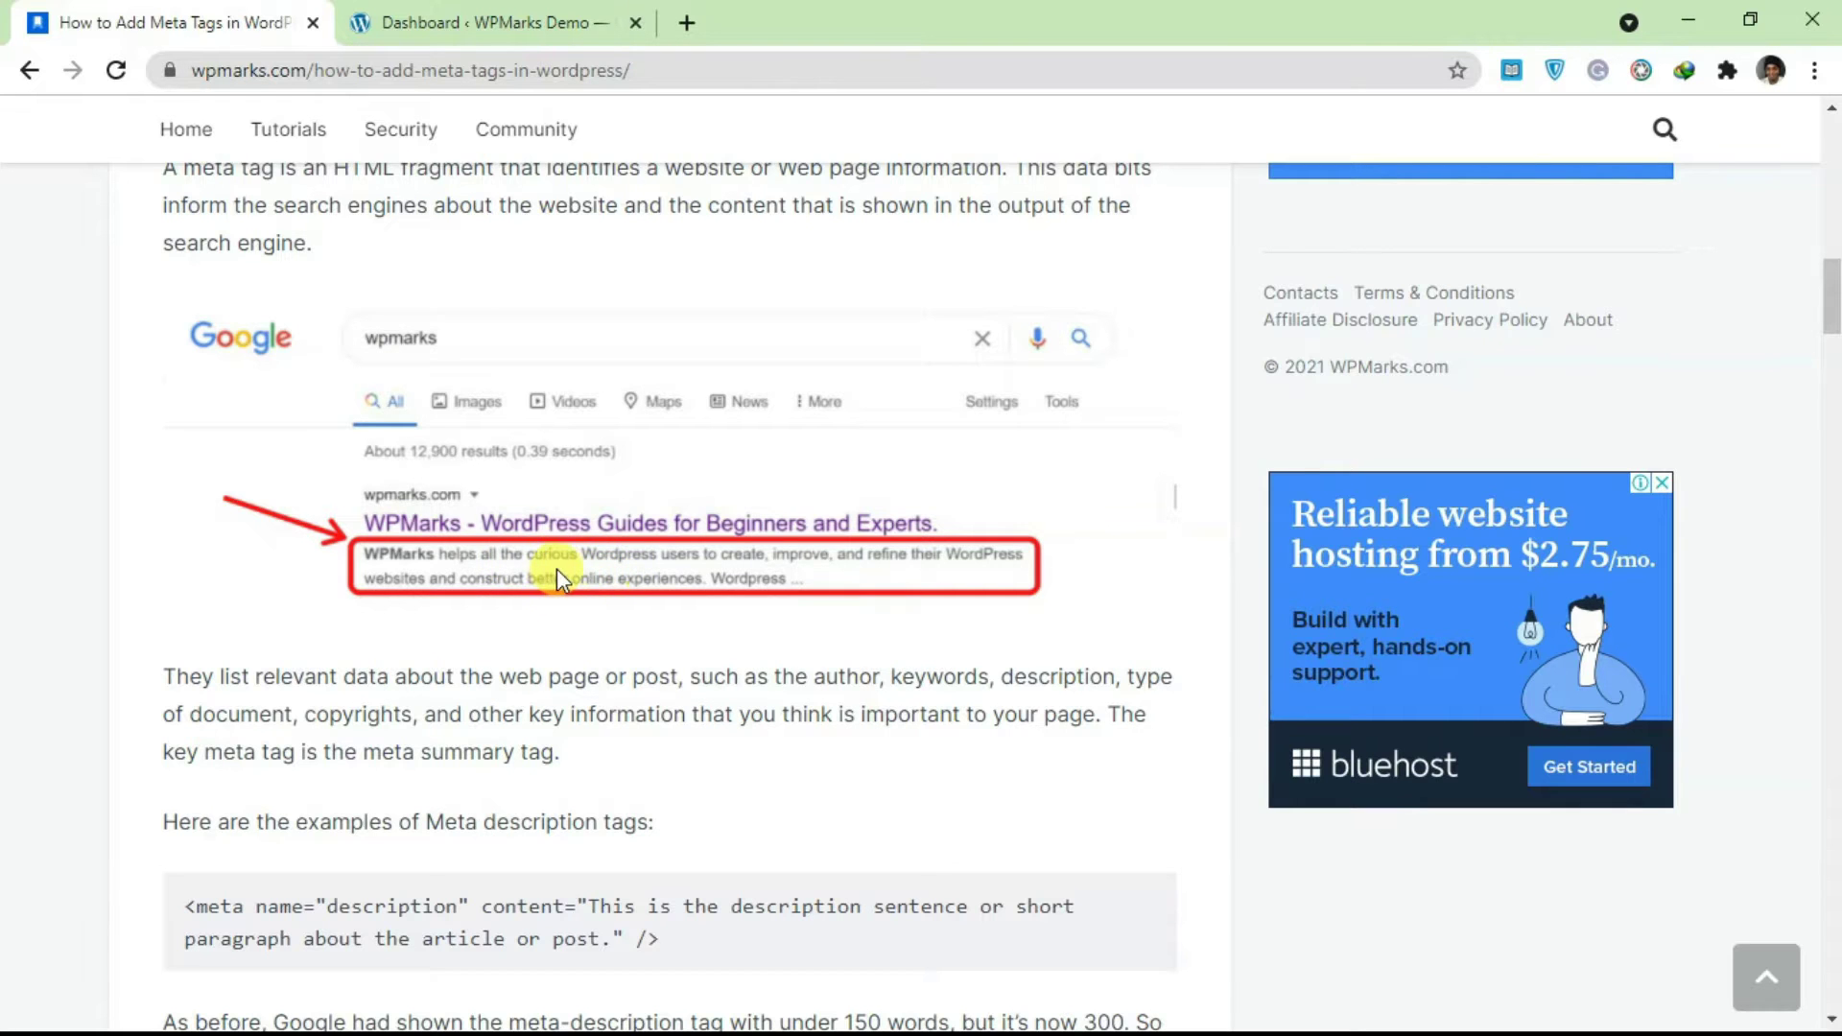
scroll(557, 570, down, 10)
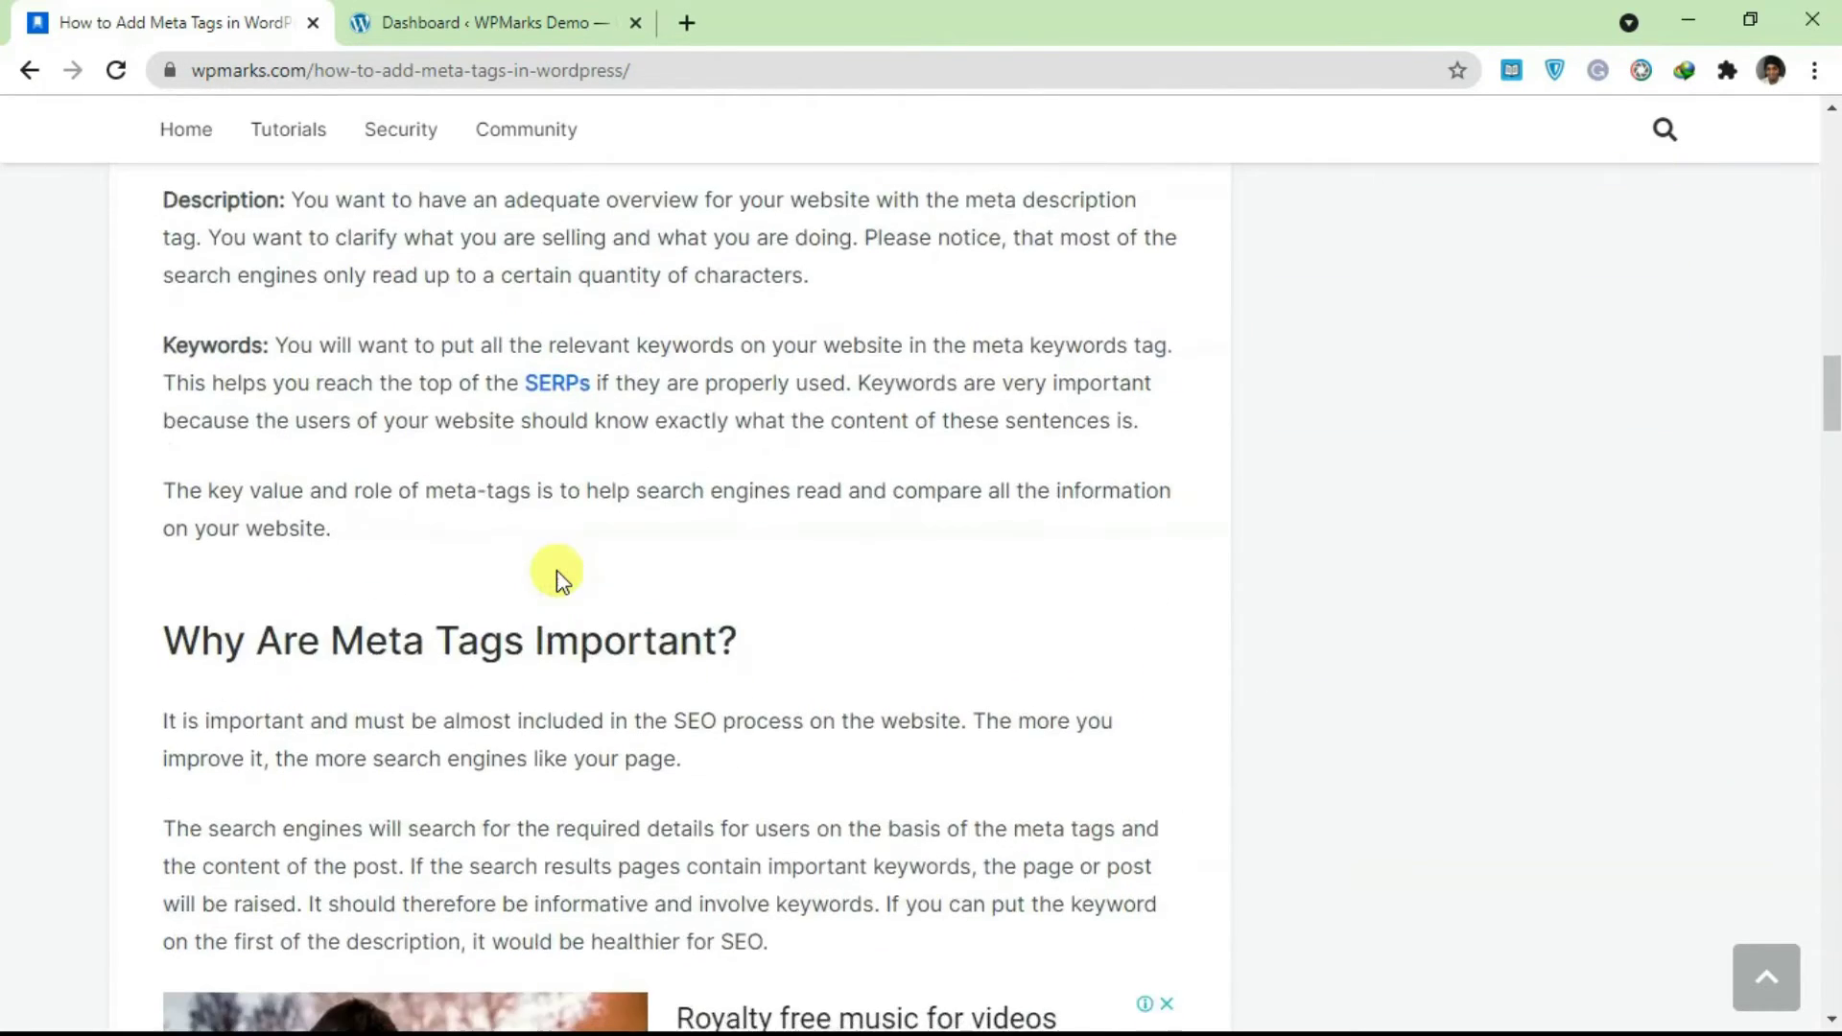
scroll(556, 570, down, 9)
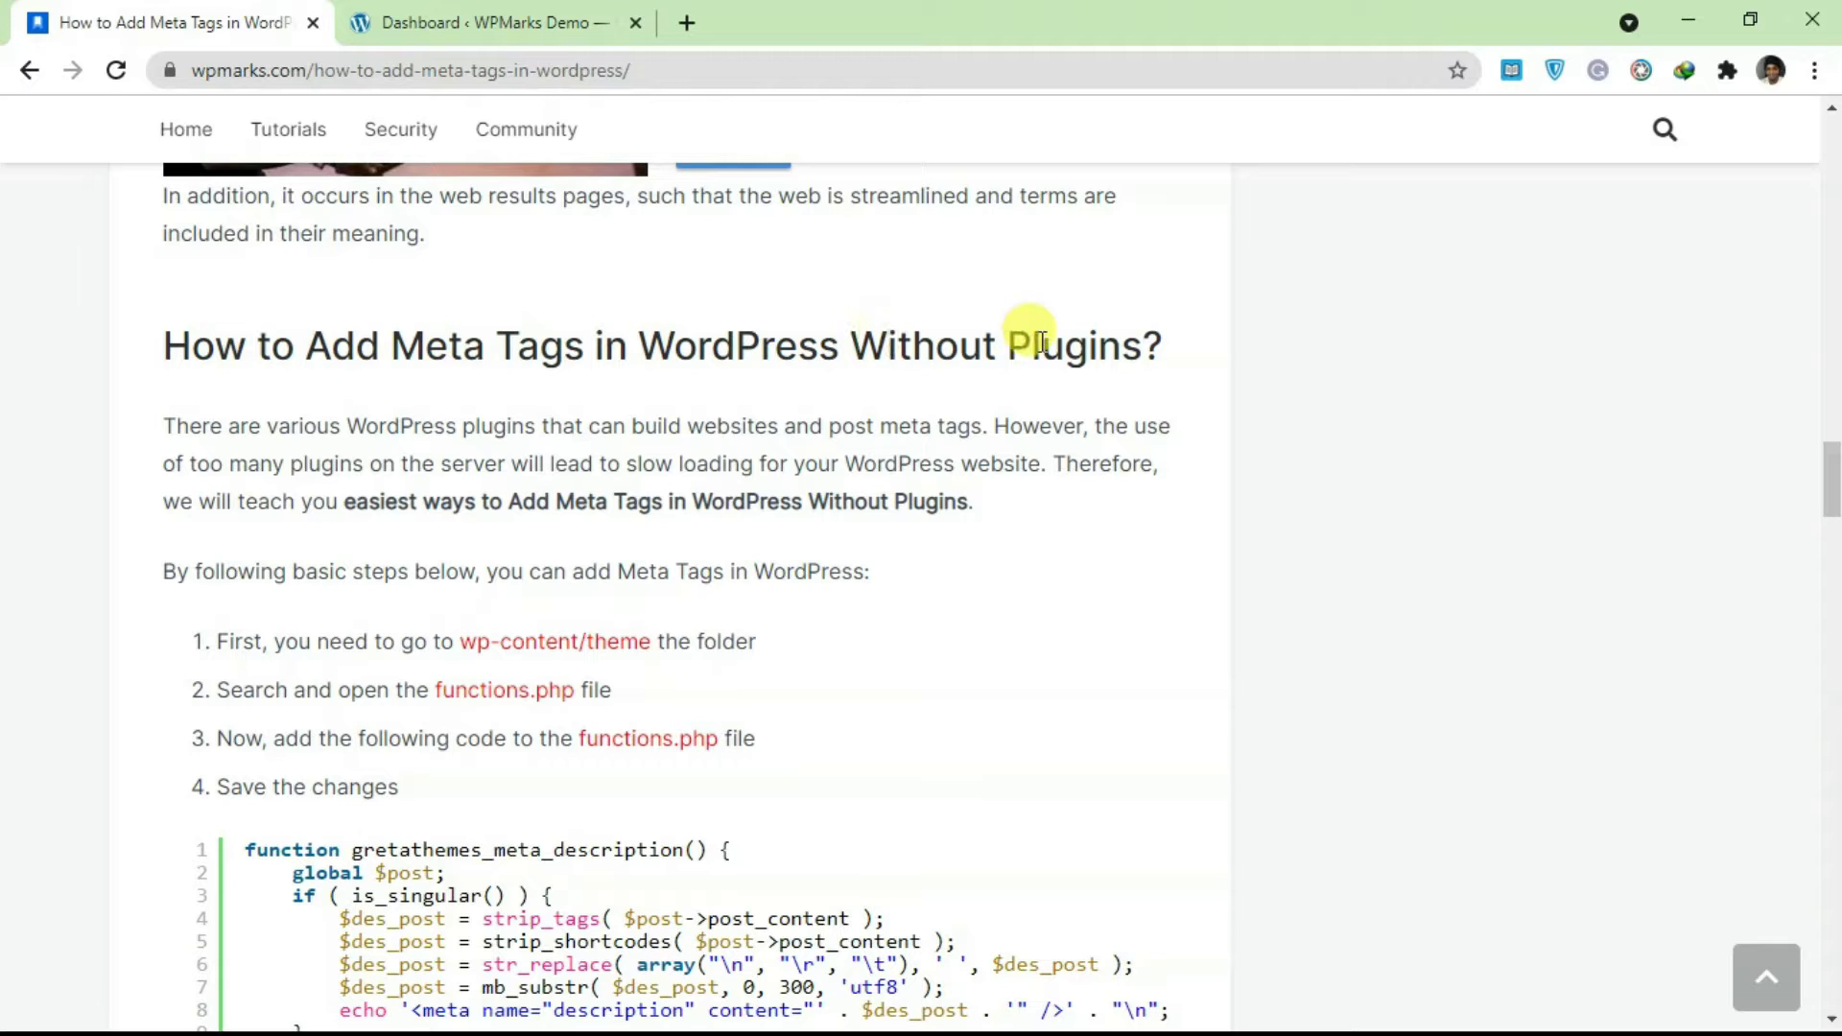
scroll(556, 406, down, 1)
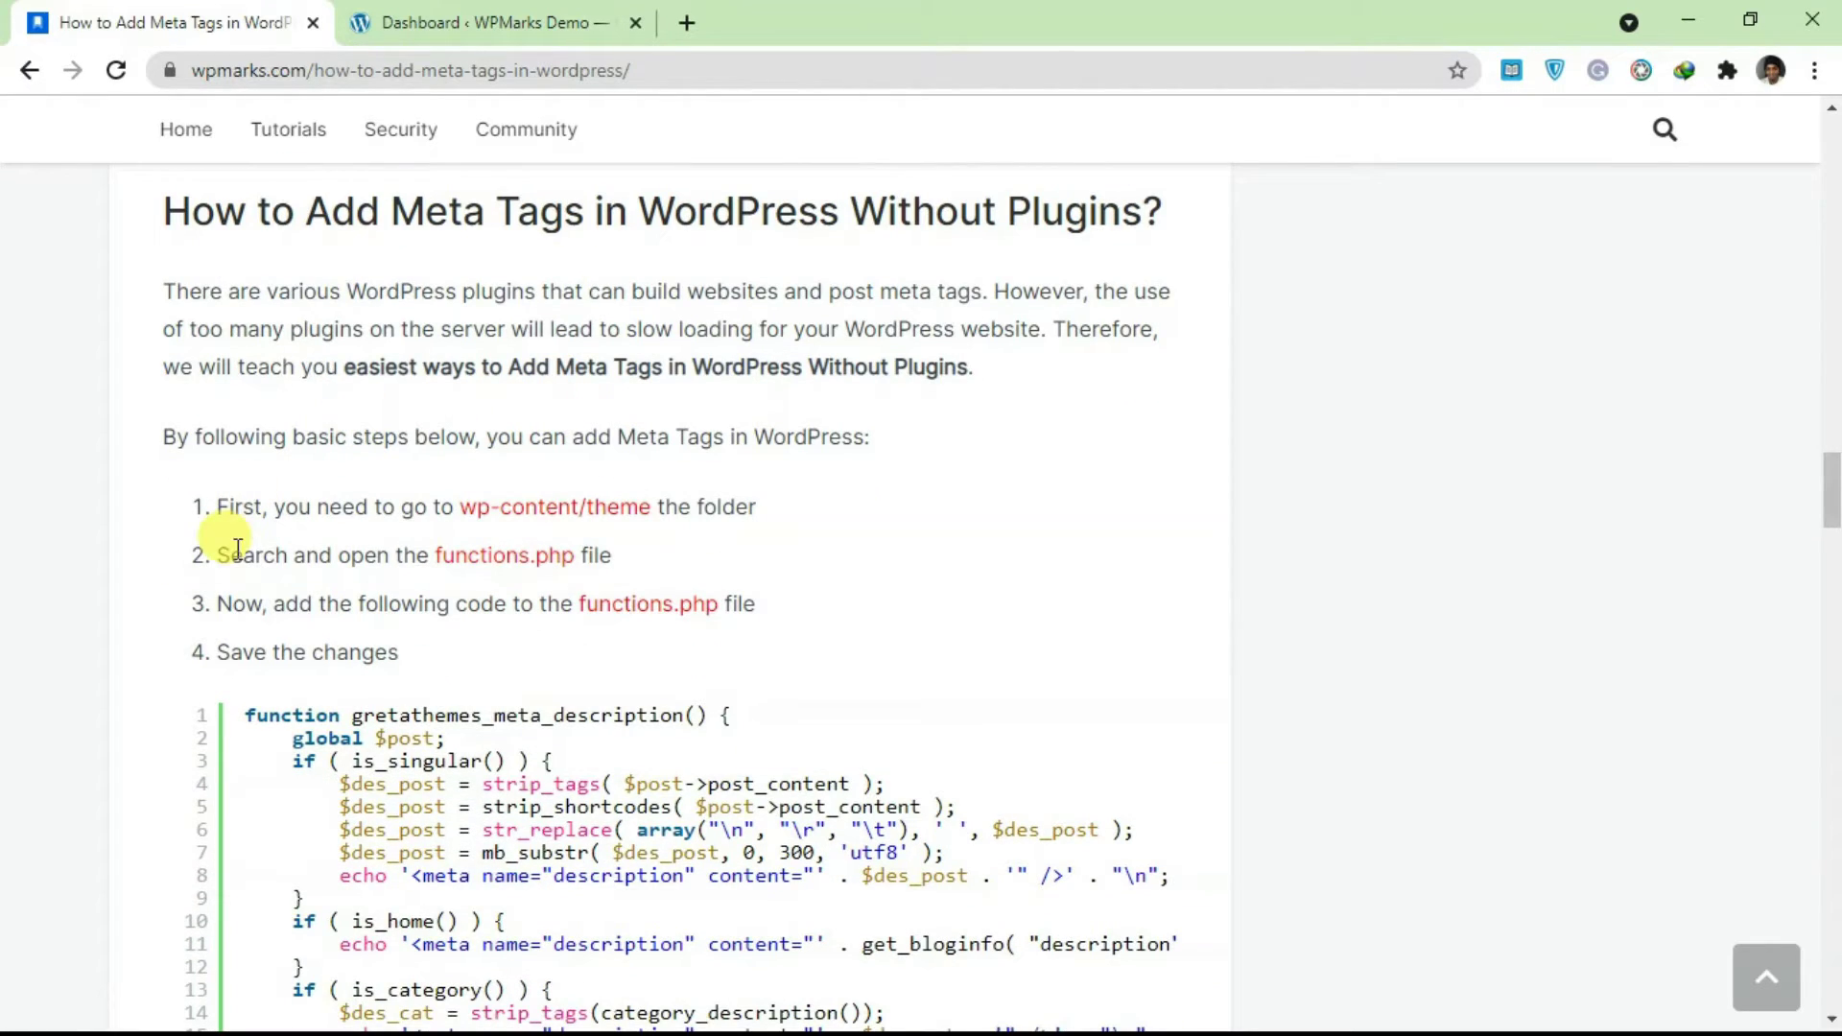
scroll(237, 549, down, 1)
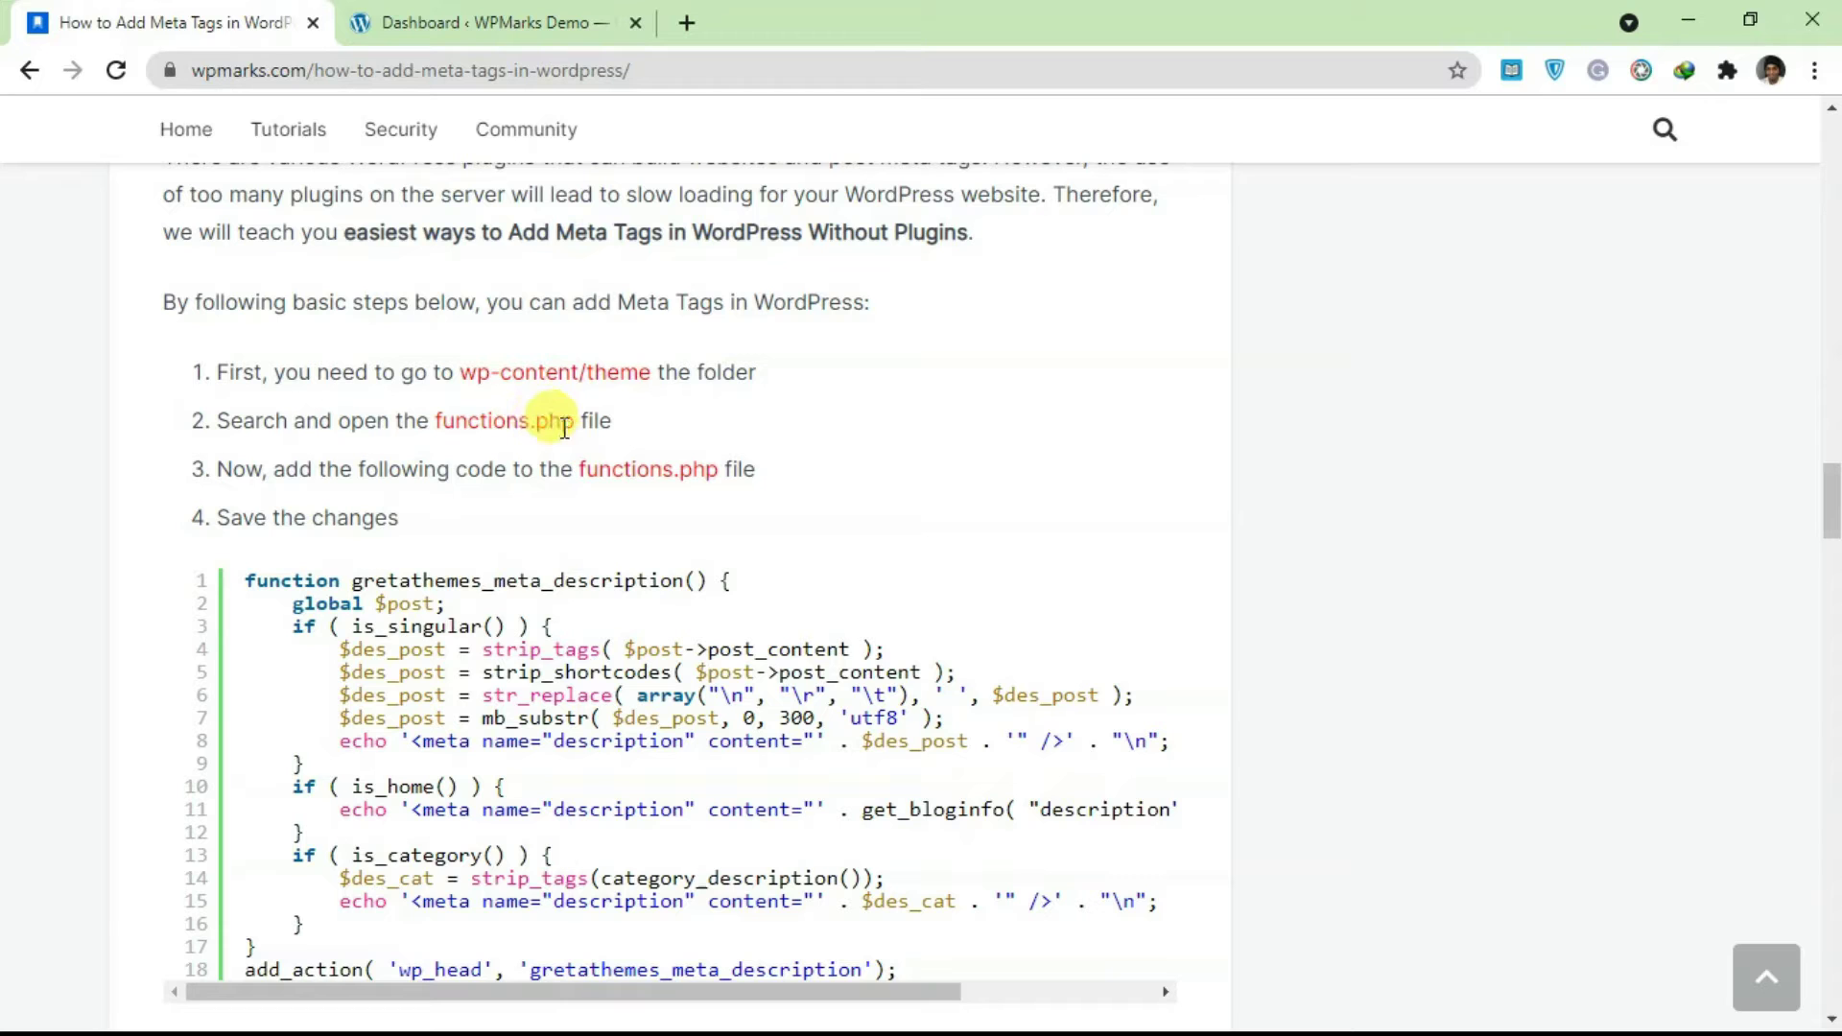
scroll(485, 556, down, 1)
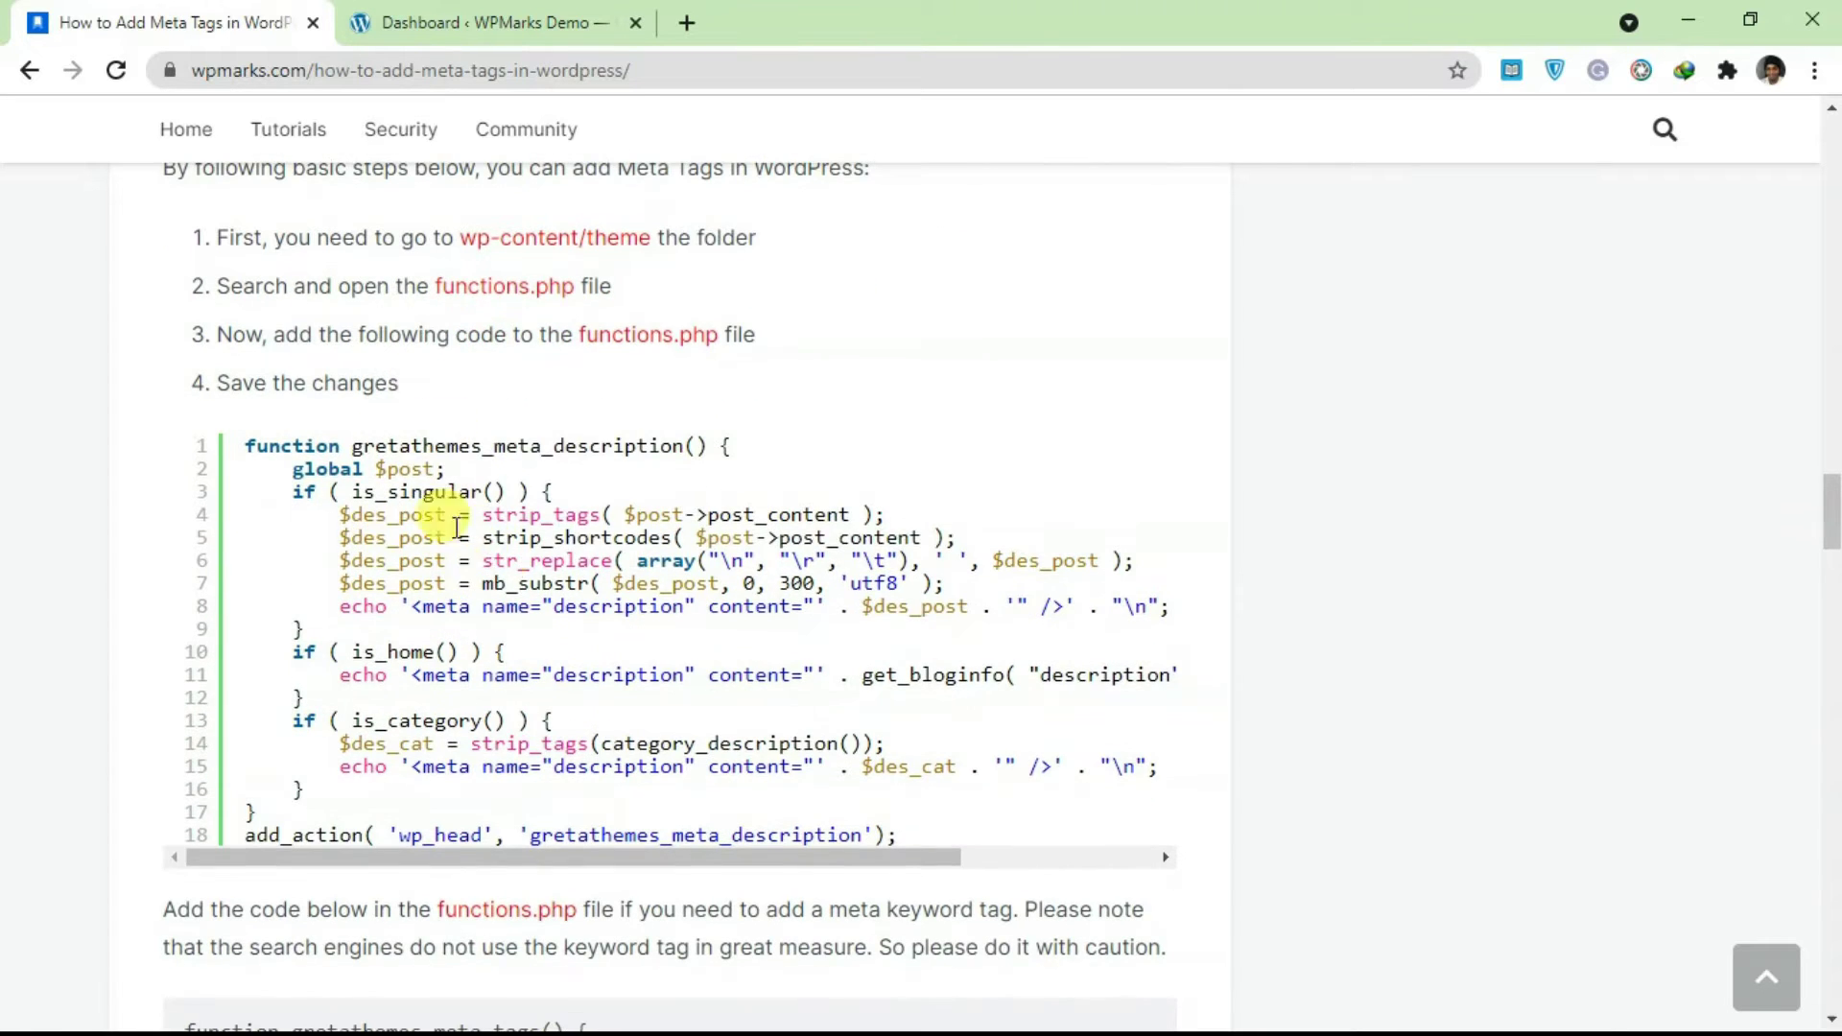
click(496, 19)
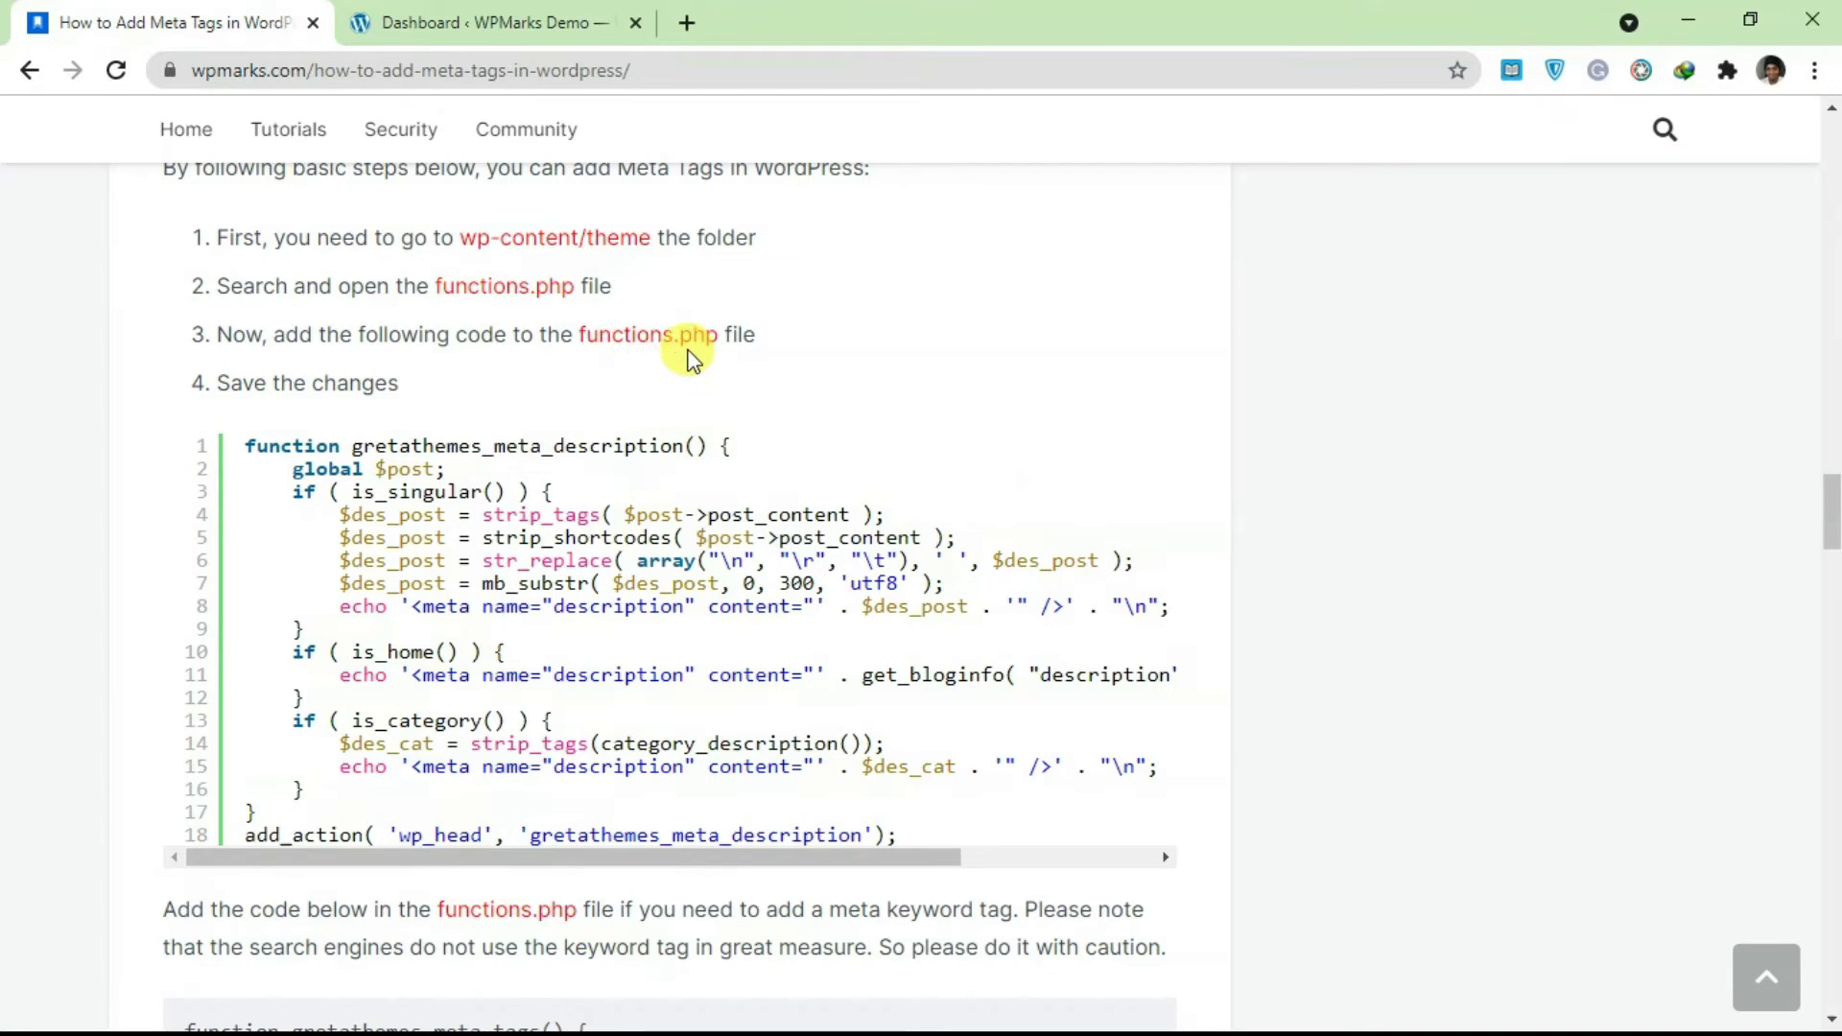
click(537, 19)
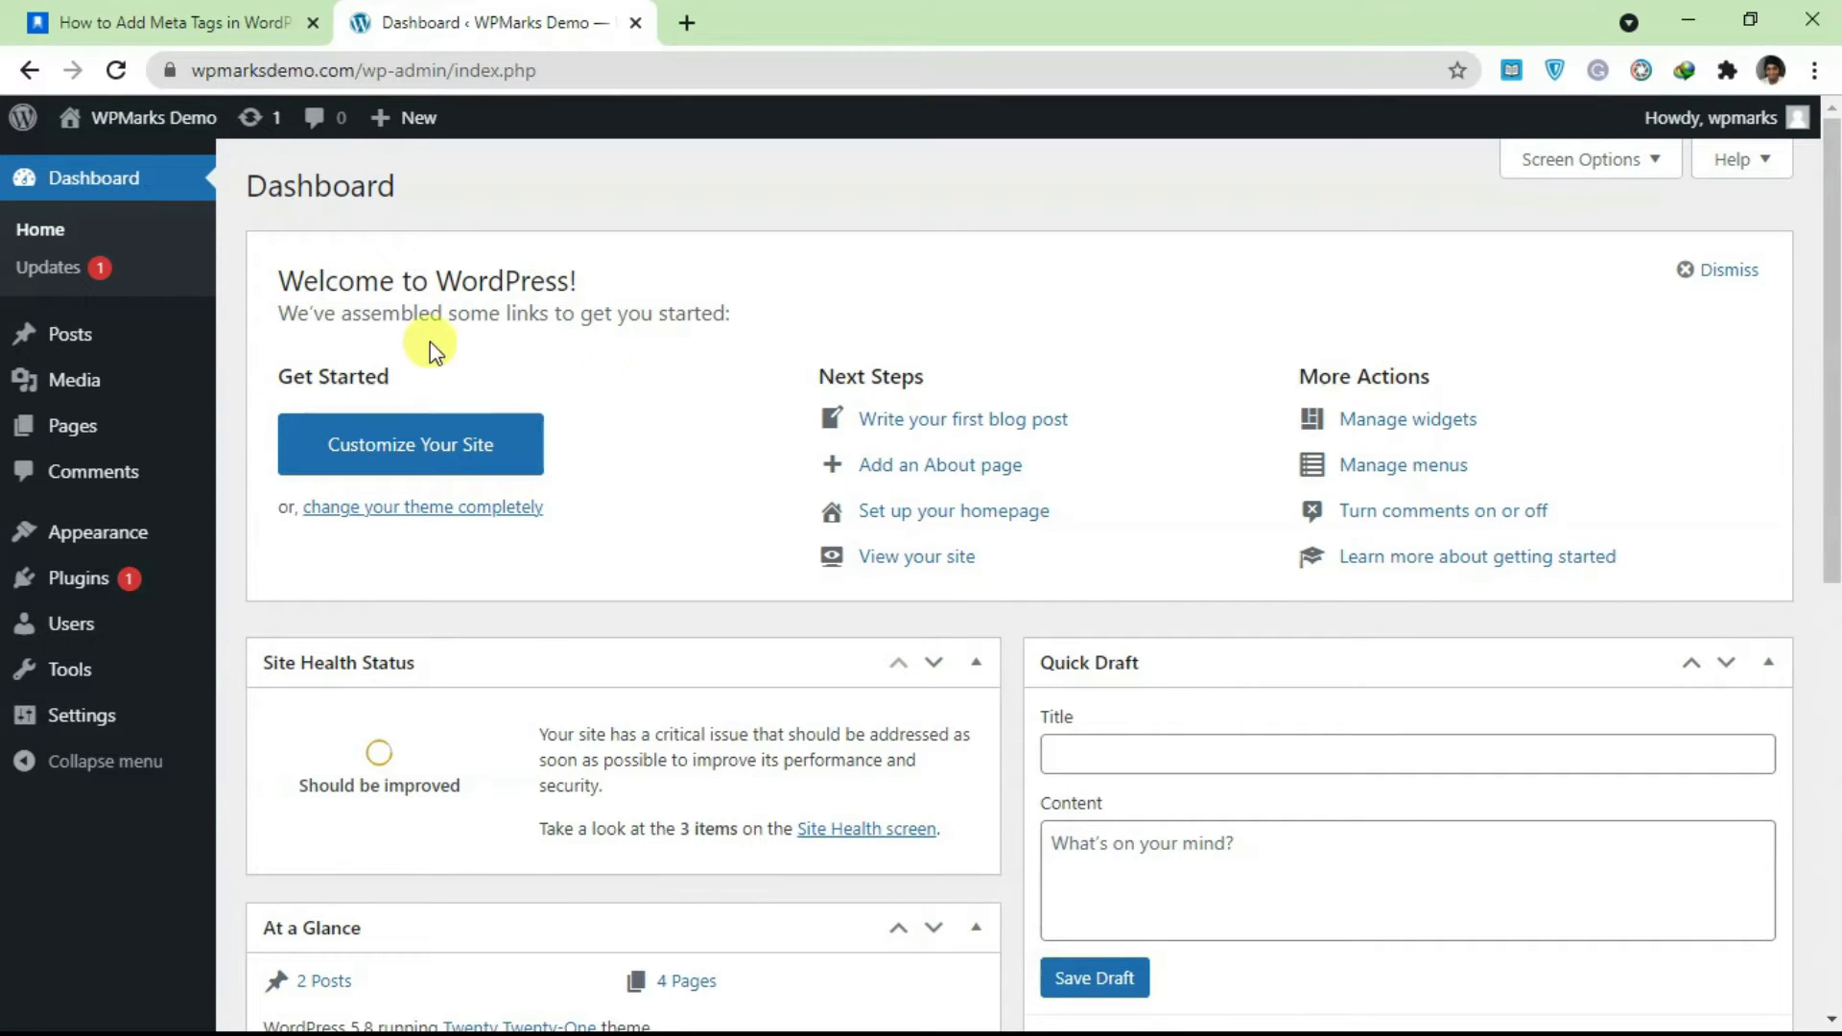
- Open Appearance > Theme Editor for Twenty Twenty-One and load its functions.php file
mouse_move(101, 534)
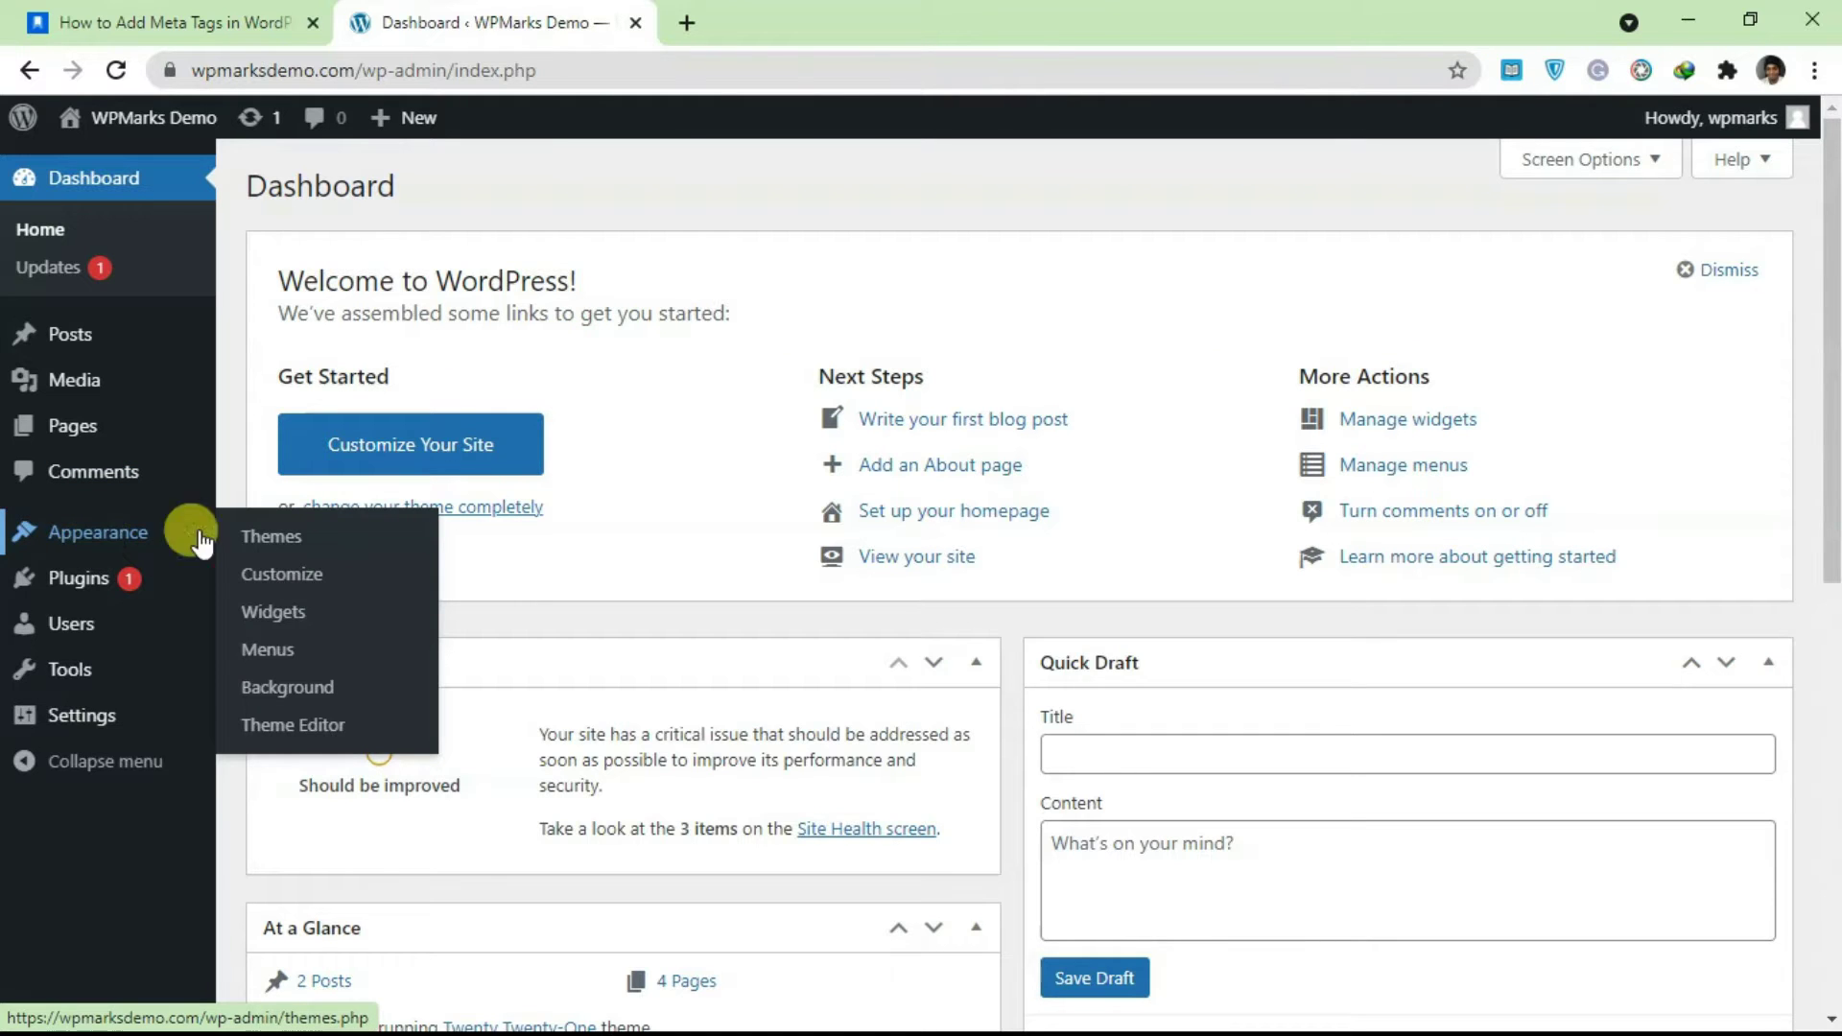
click(323, 729)
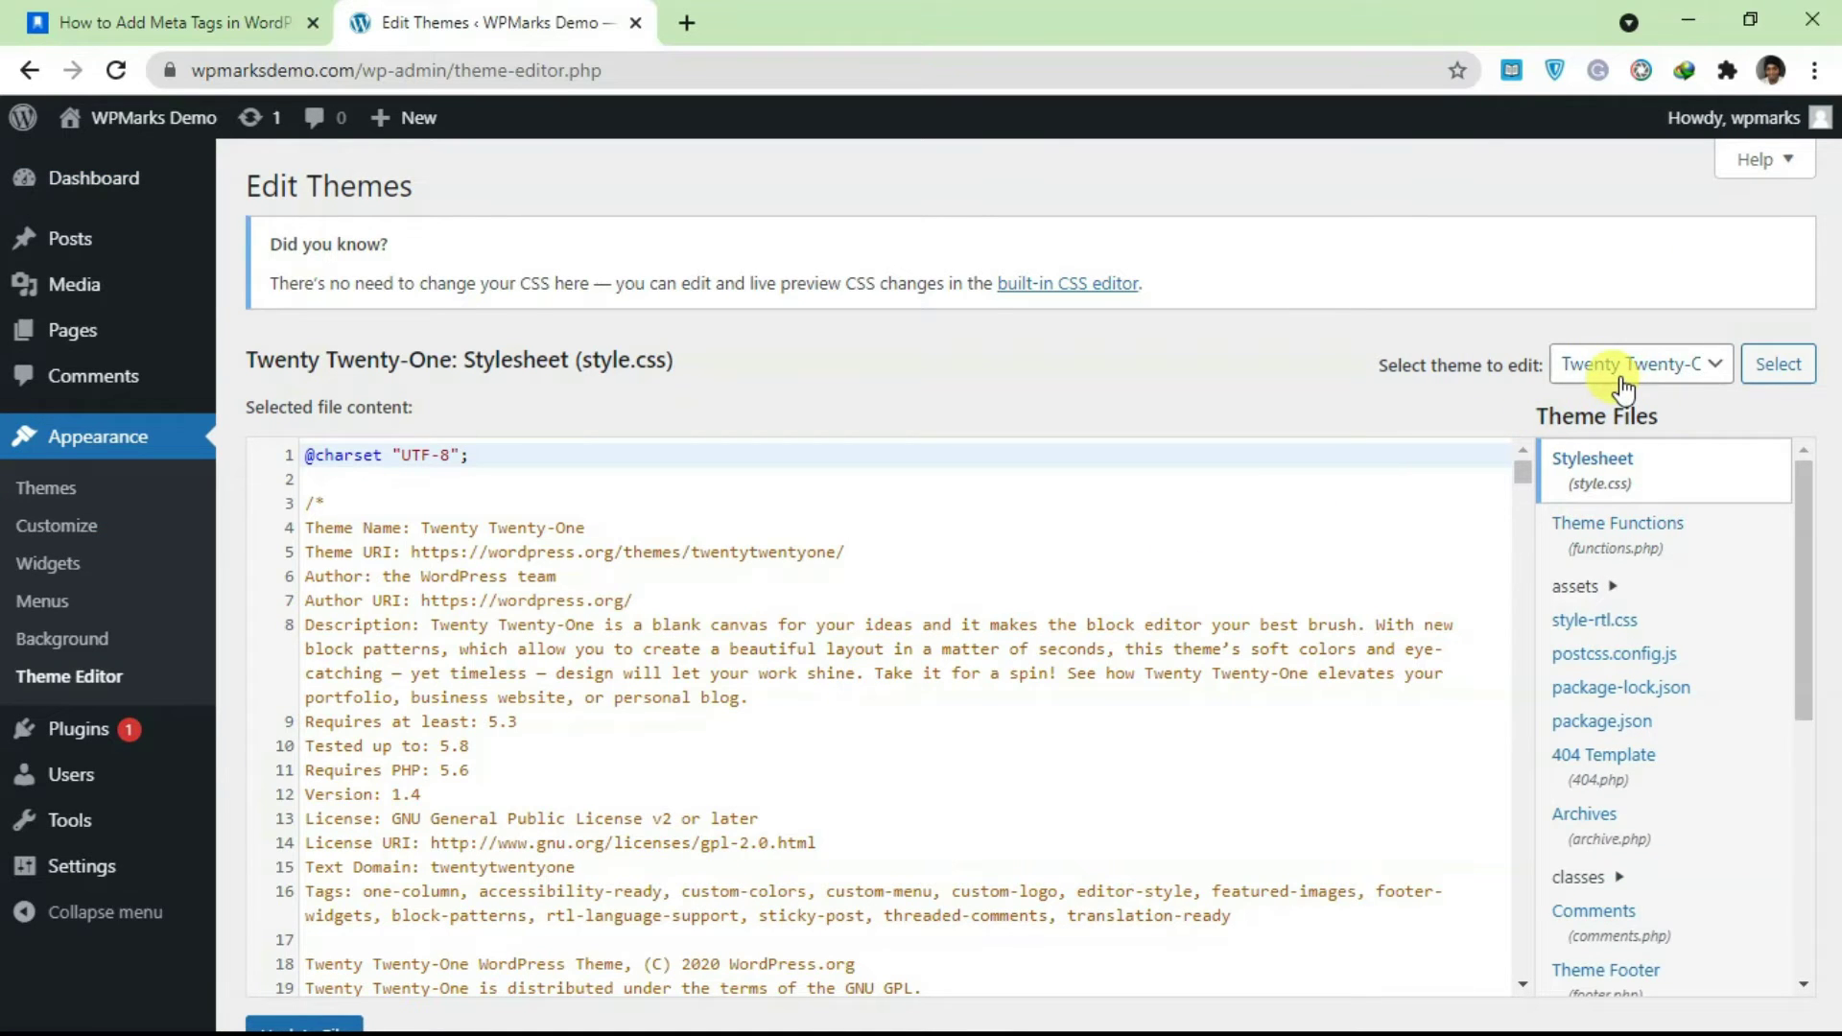
click(1621, 376)
click(1624, 393)
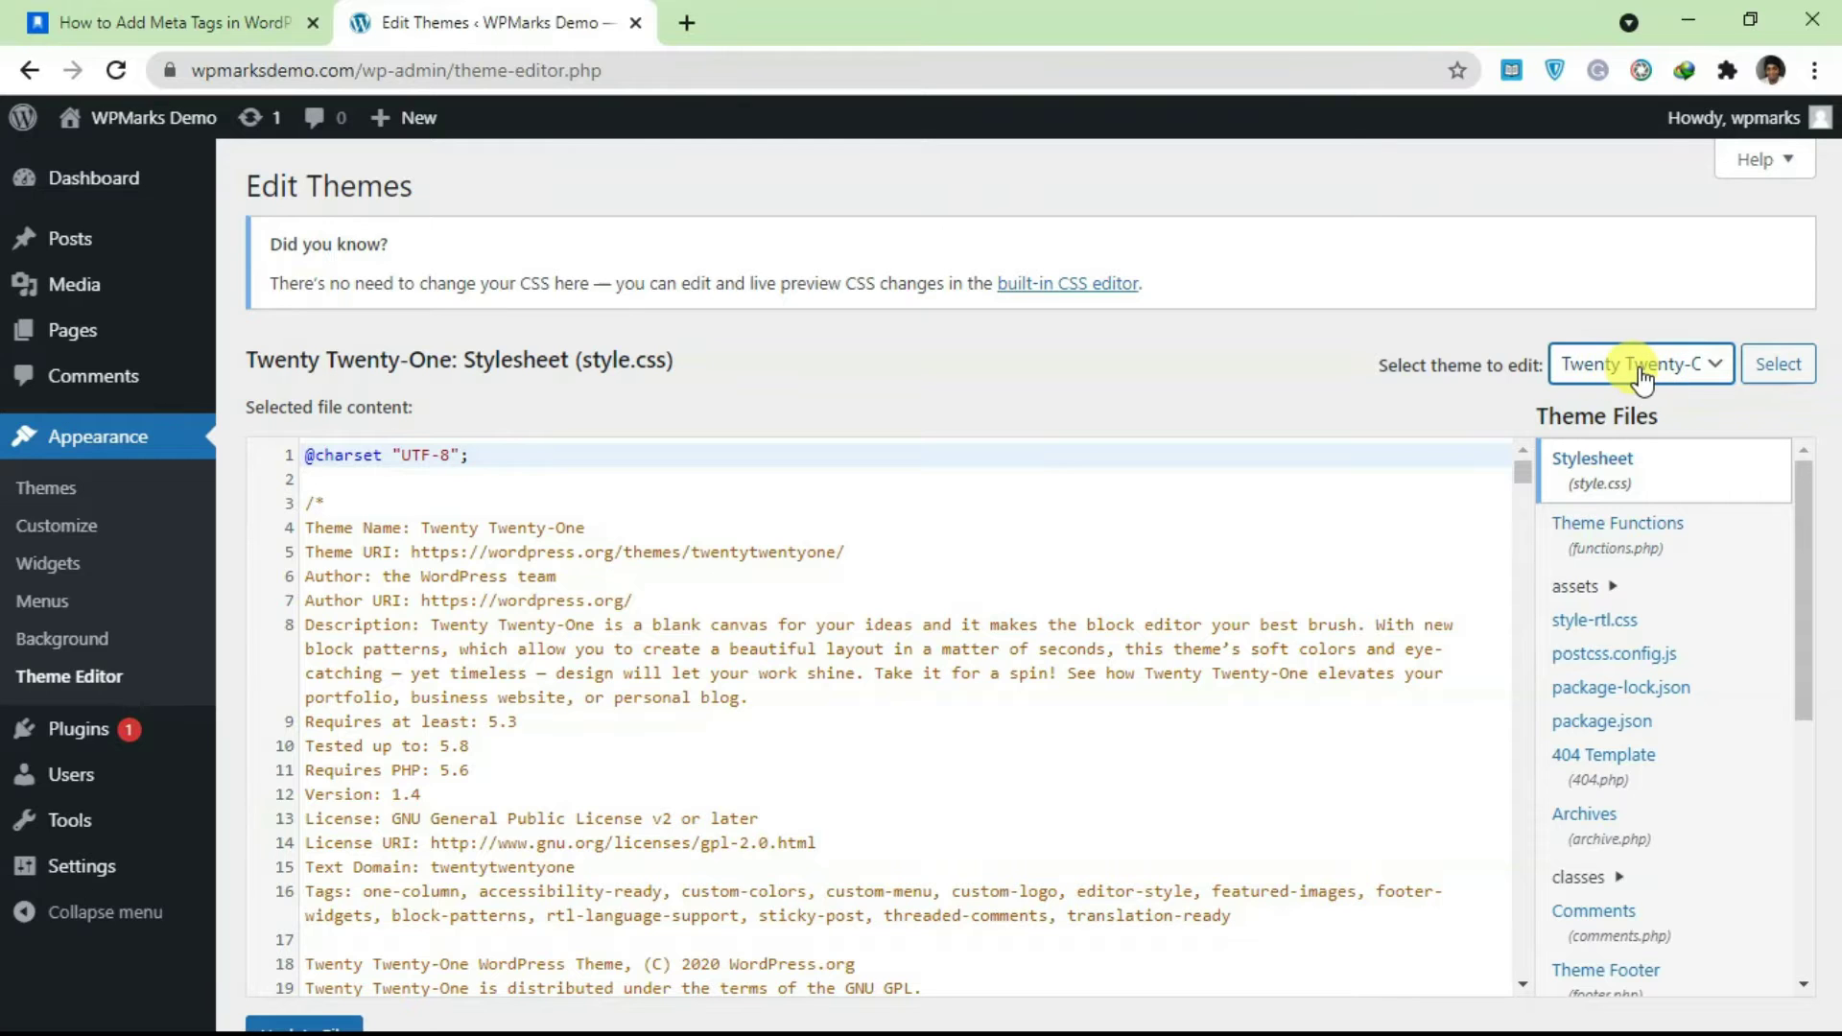
scroll(1670, 617, down, 5)
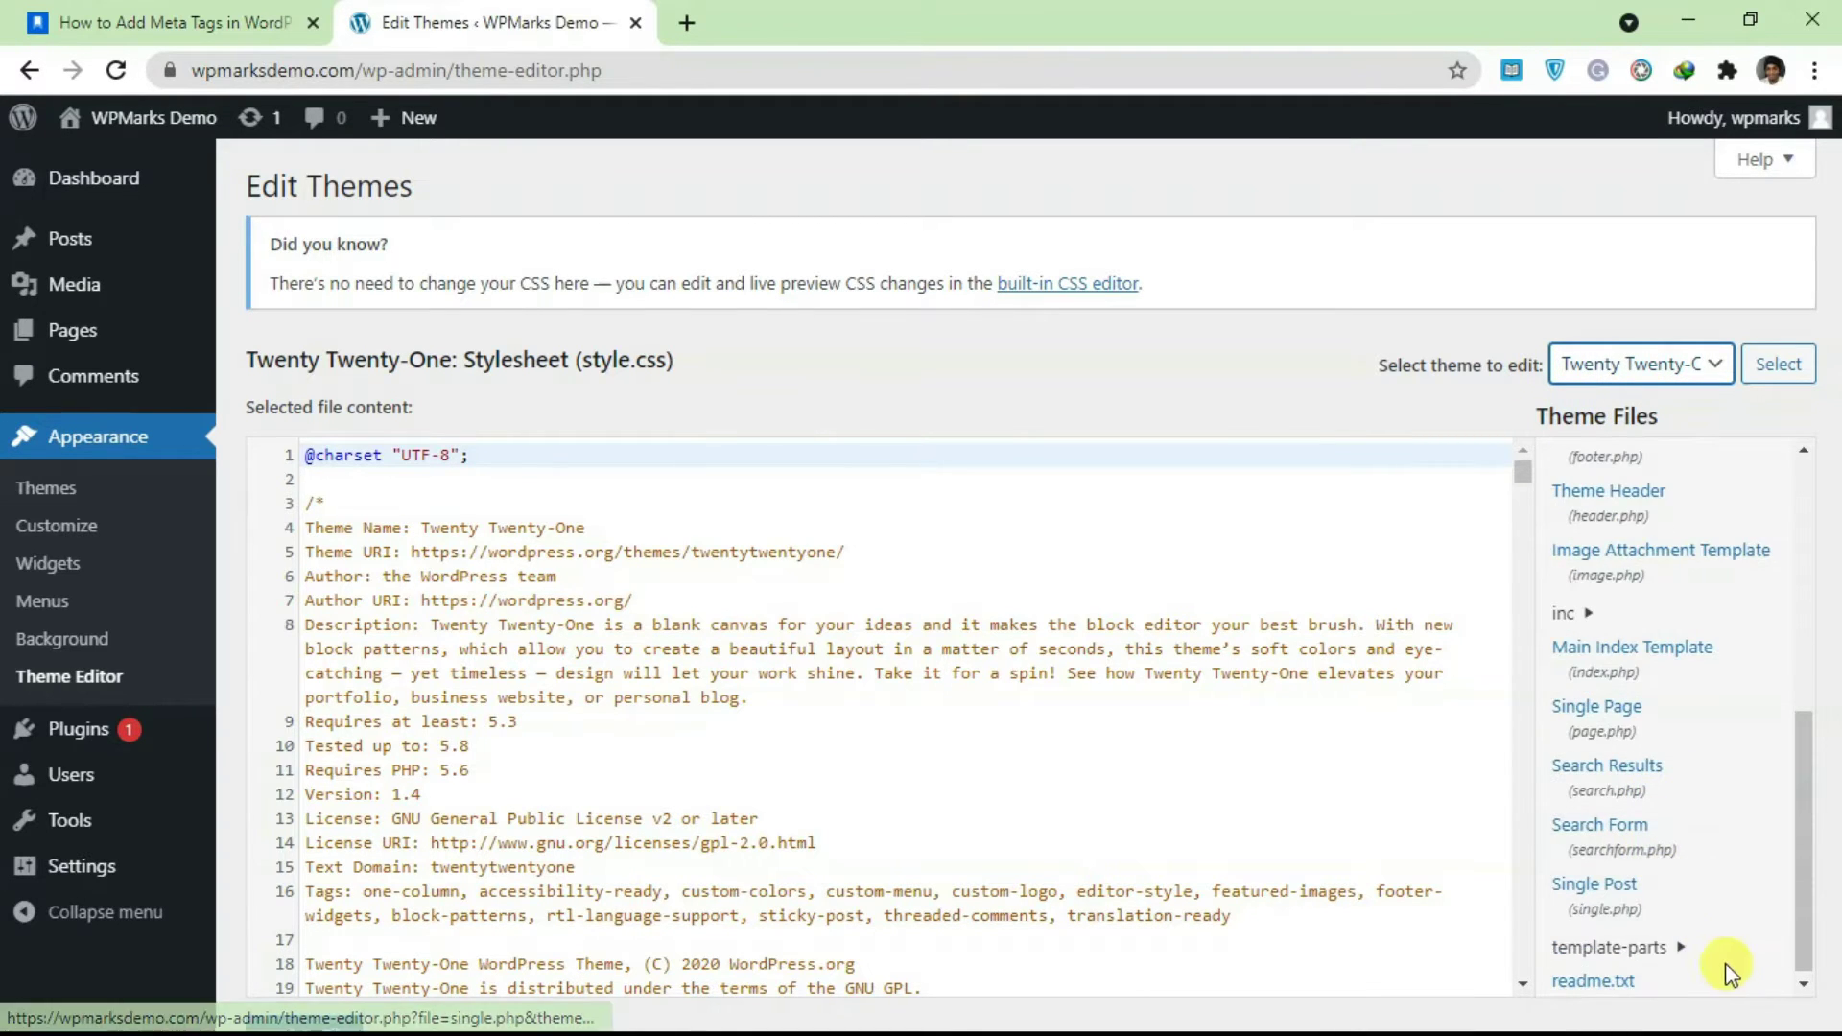
drag(1794, 945, 1788, 656)
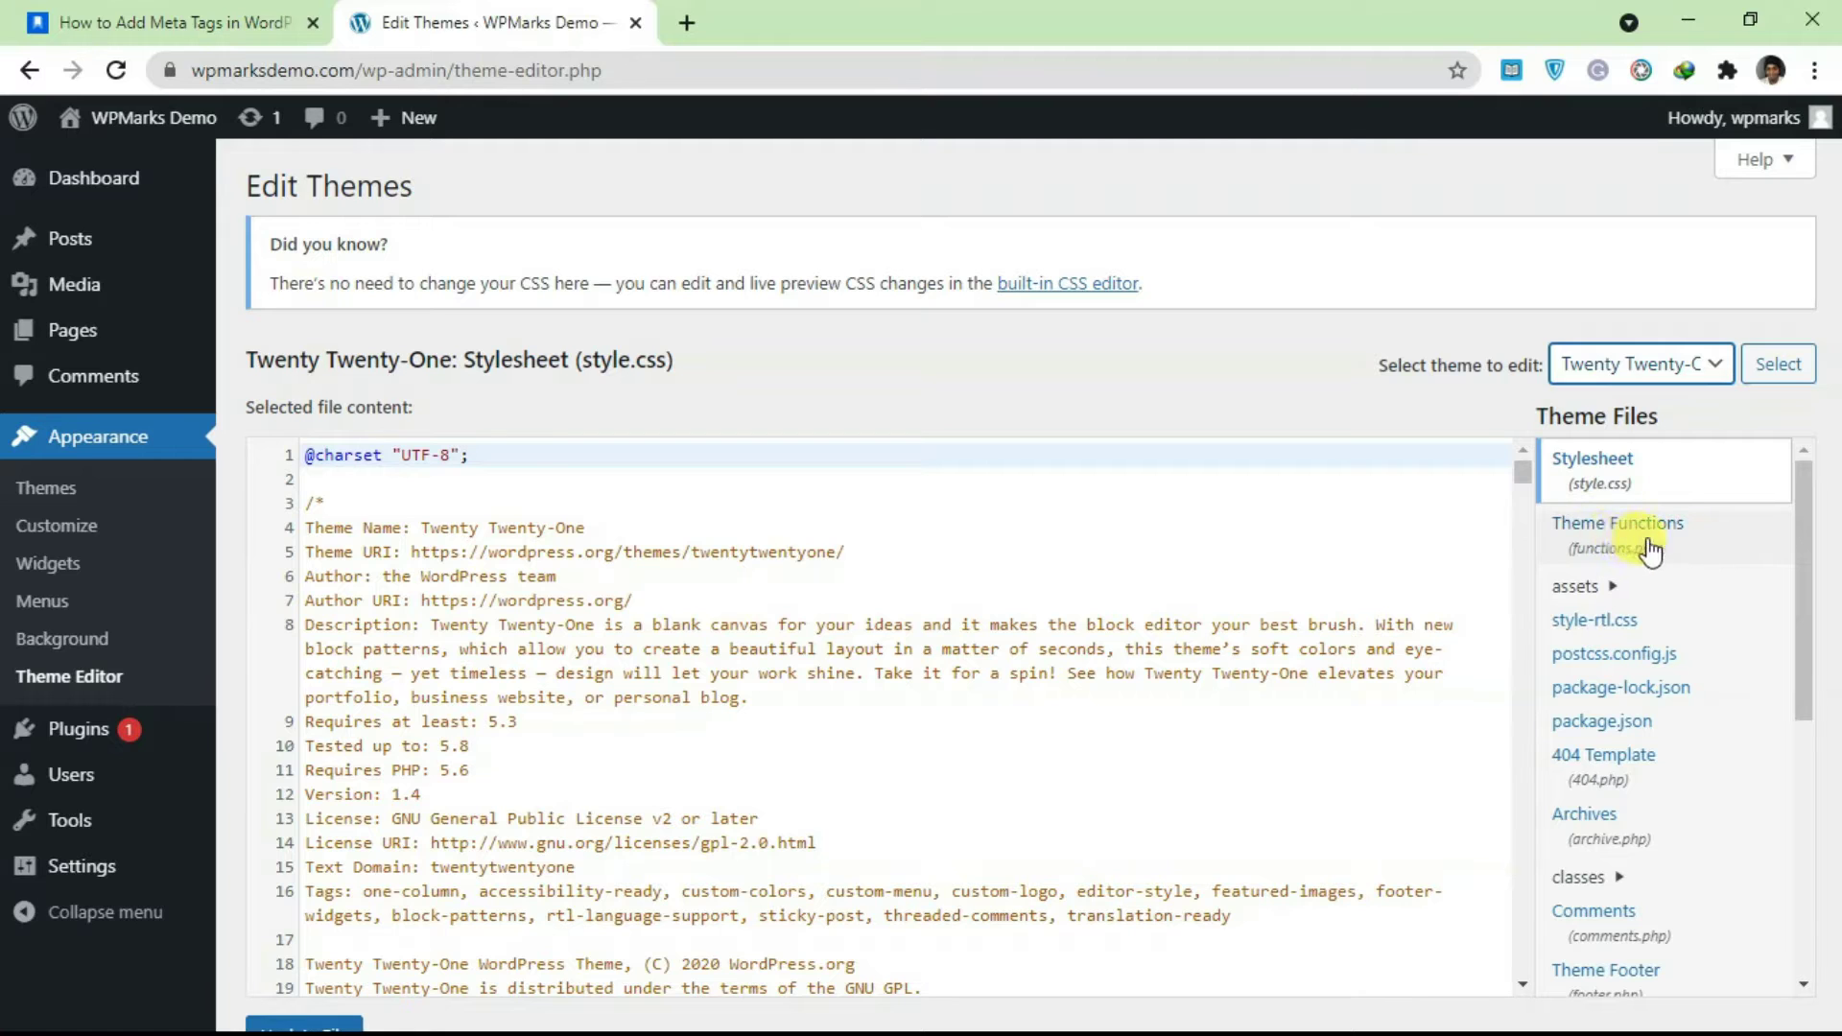
click(1638, 548)
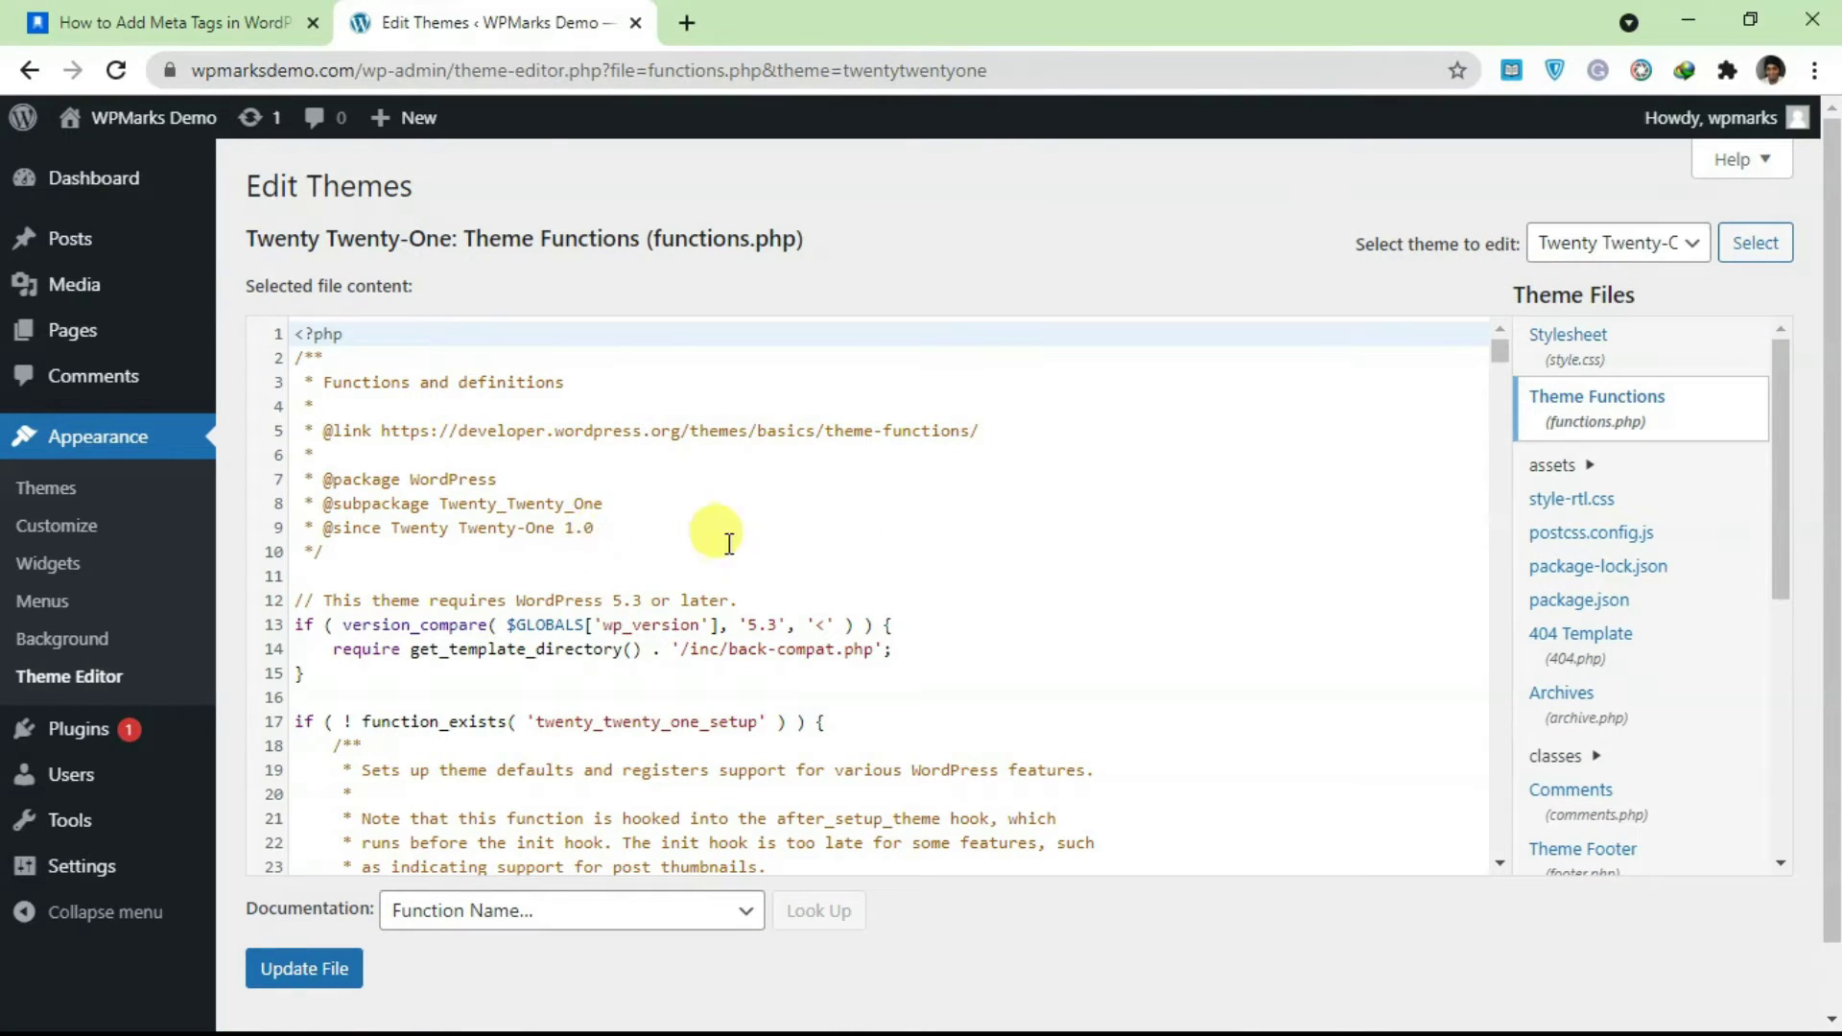
- Insert blank lines after the is-IE function's closing brace on line 638 of functions.php
scroll(1156, 494, down, 1)
scroll(1156, 494, down, 10)
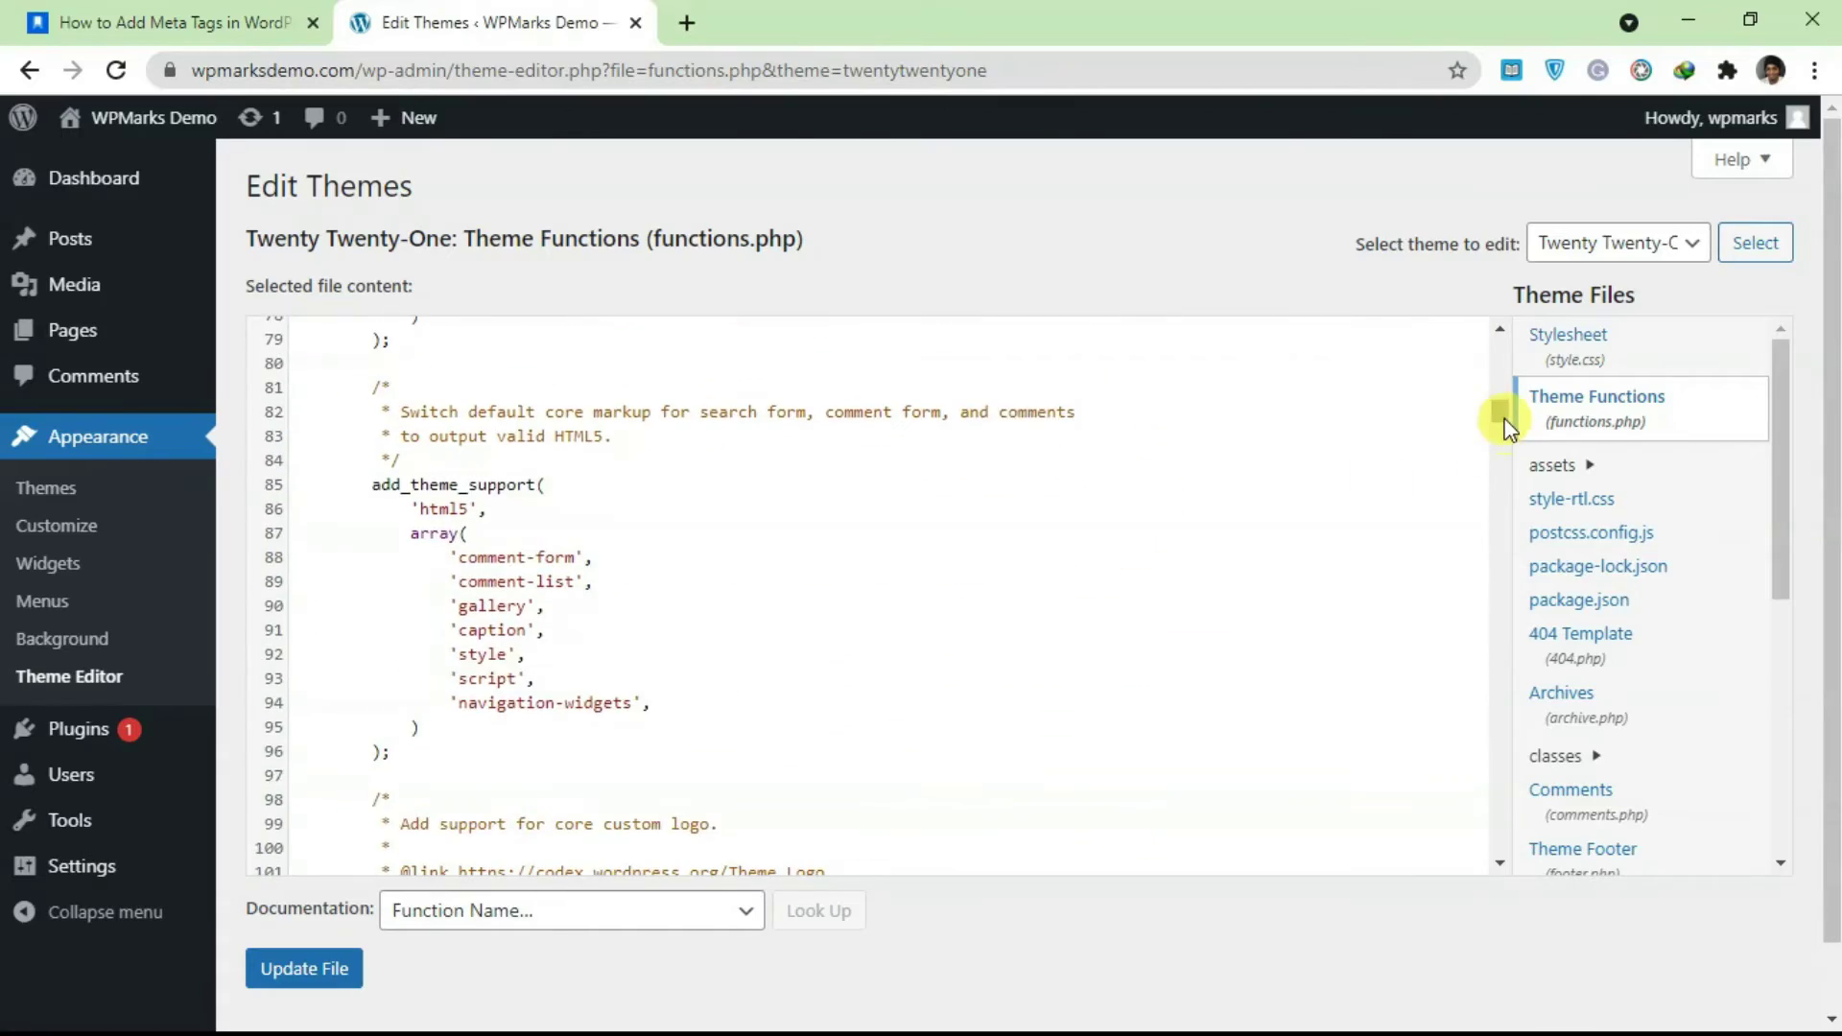
drag(1501, 410, 1497, 813)
scroll(705, 668, down, 10)
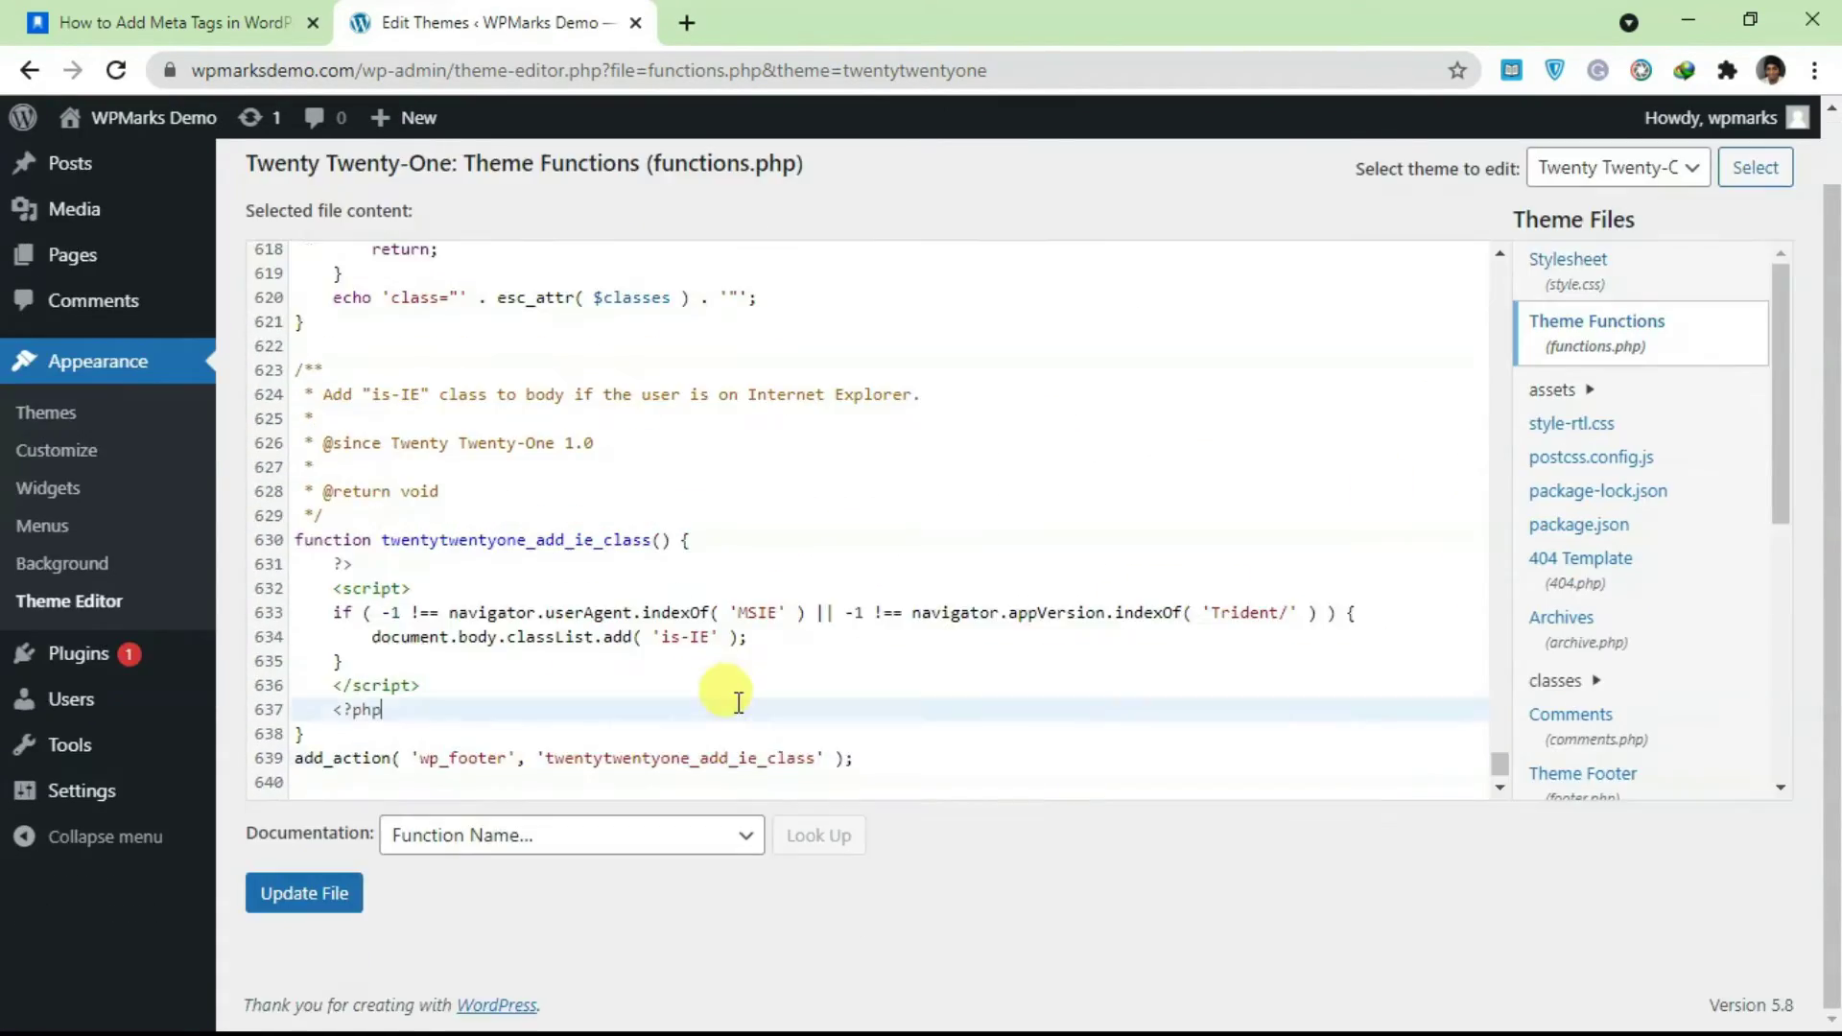
click(522, 699)
click(299, 737)
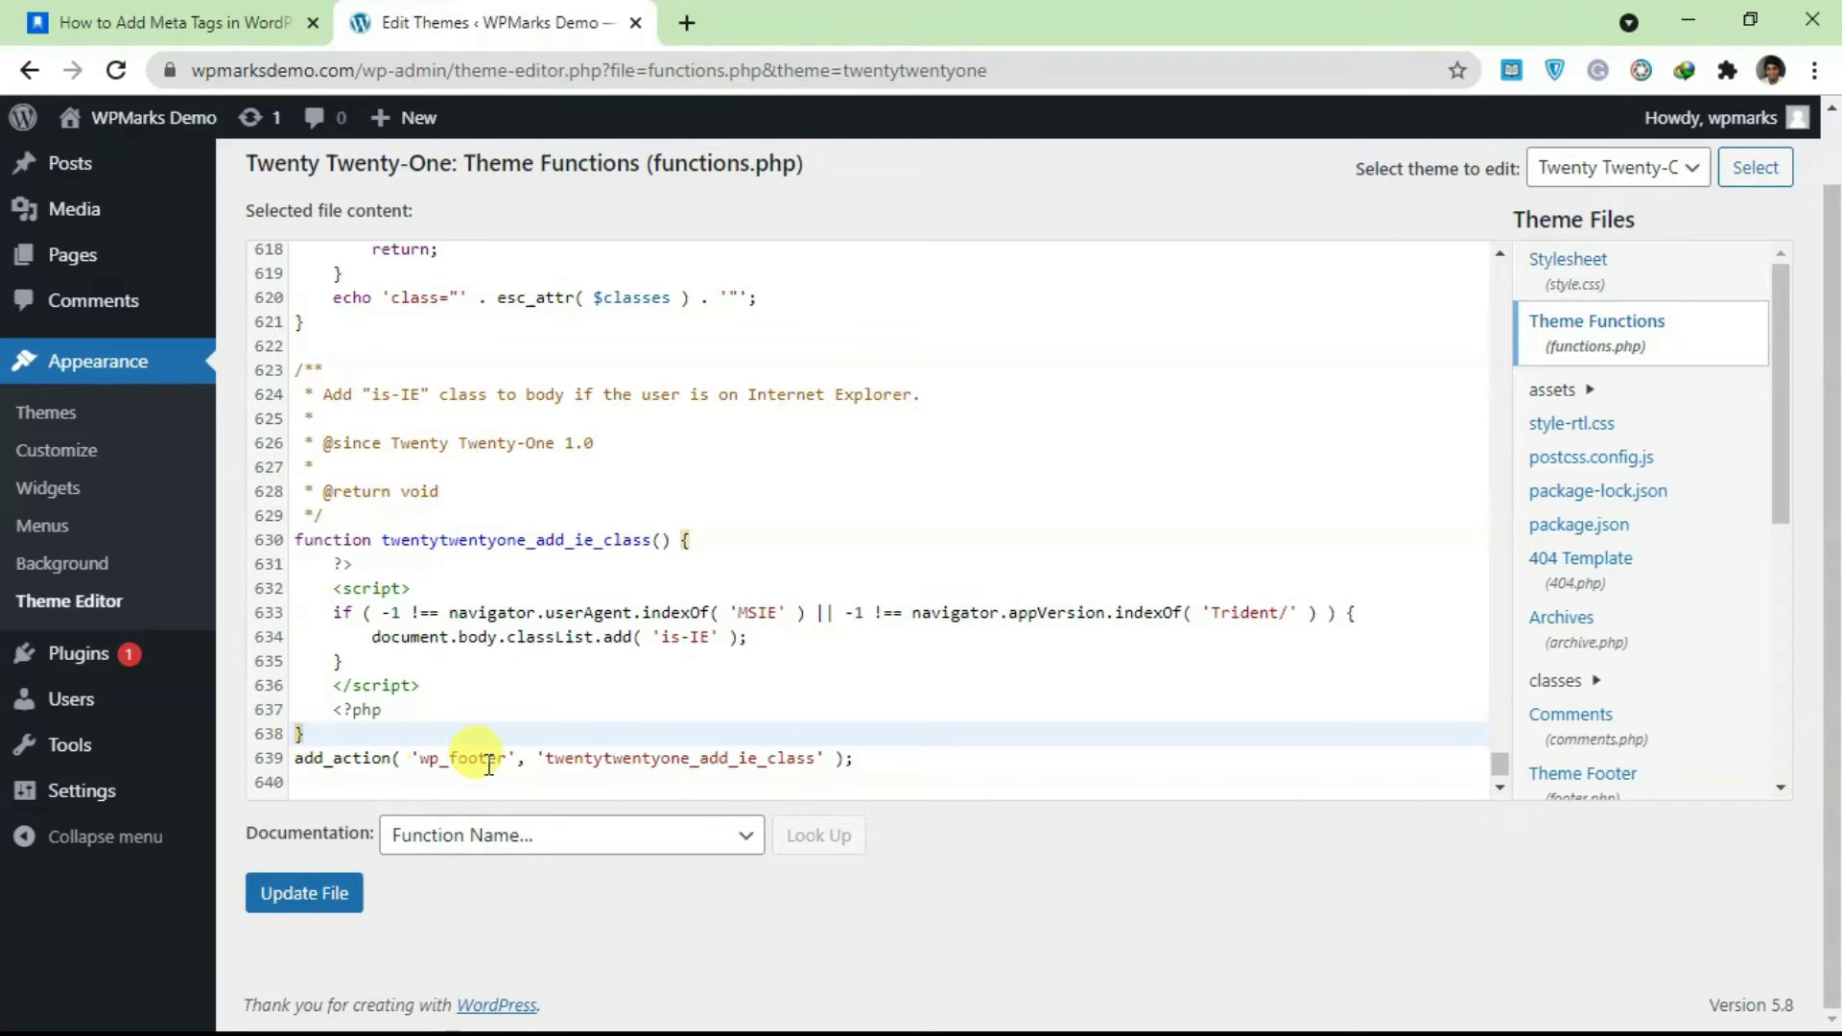
key(Return)
key(Return)
key(Return)
scroll(490, 765, down, 2)
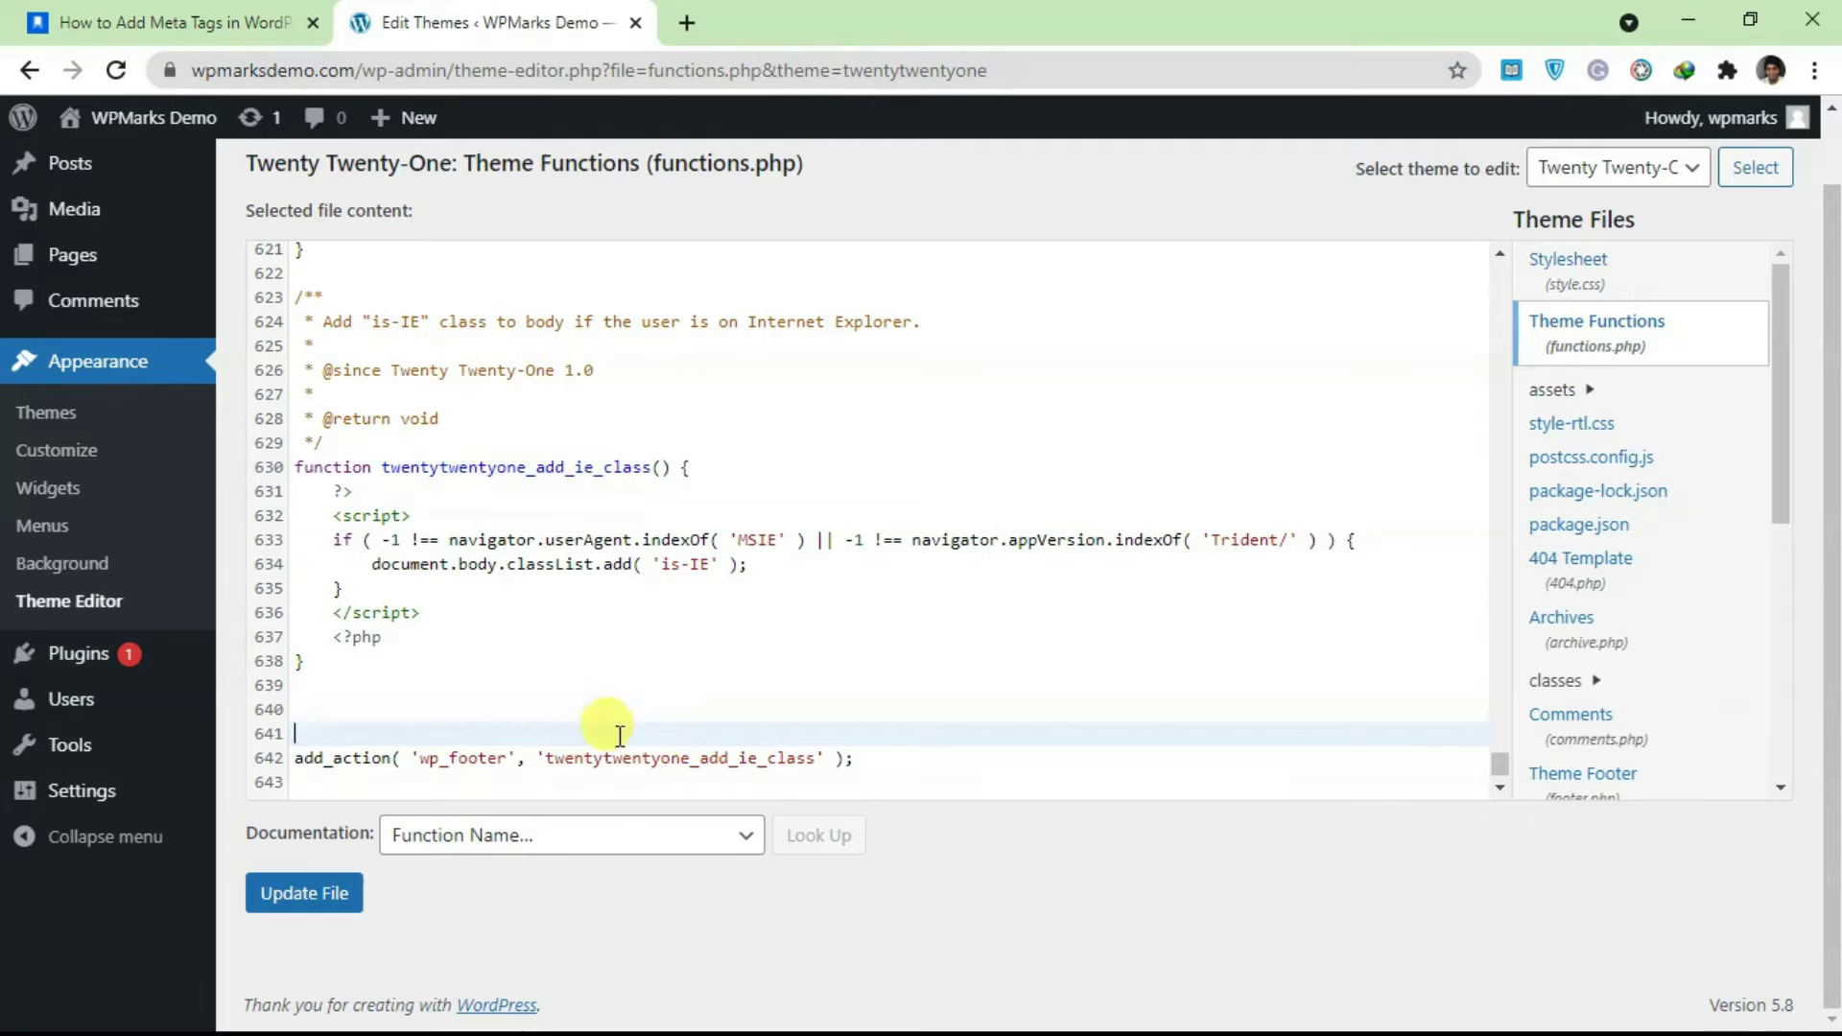
click(310, 708)
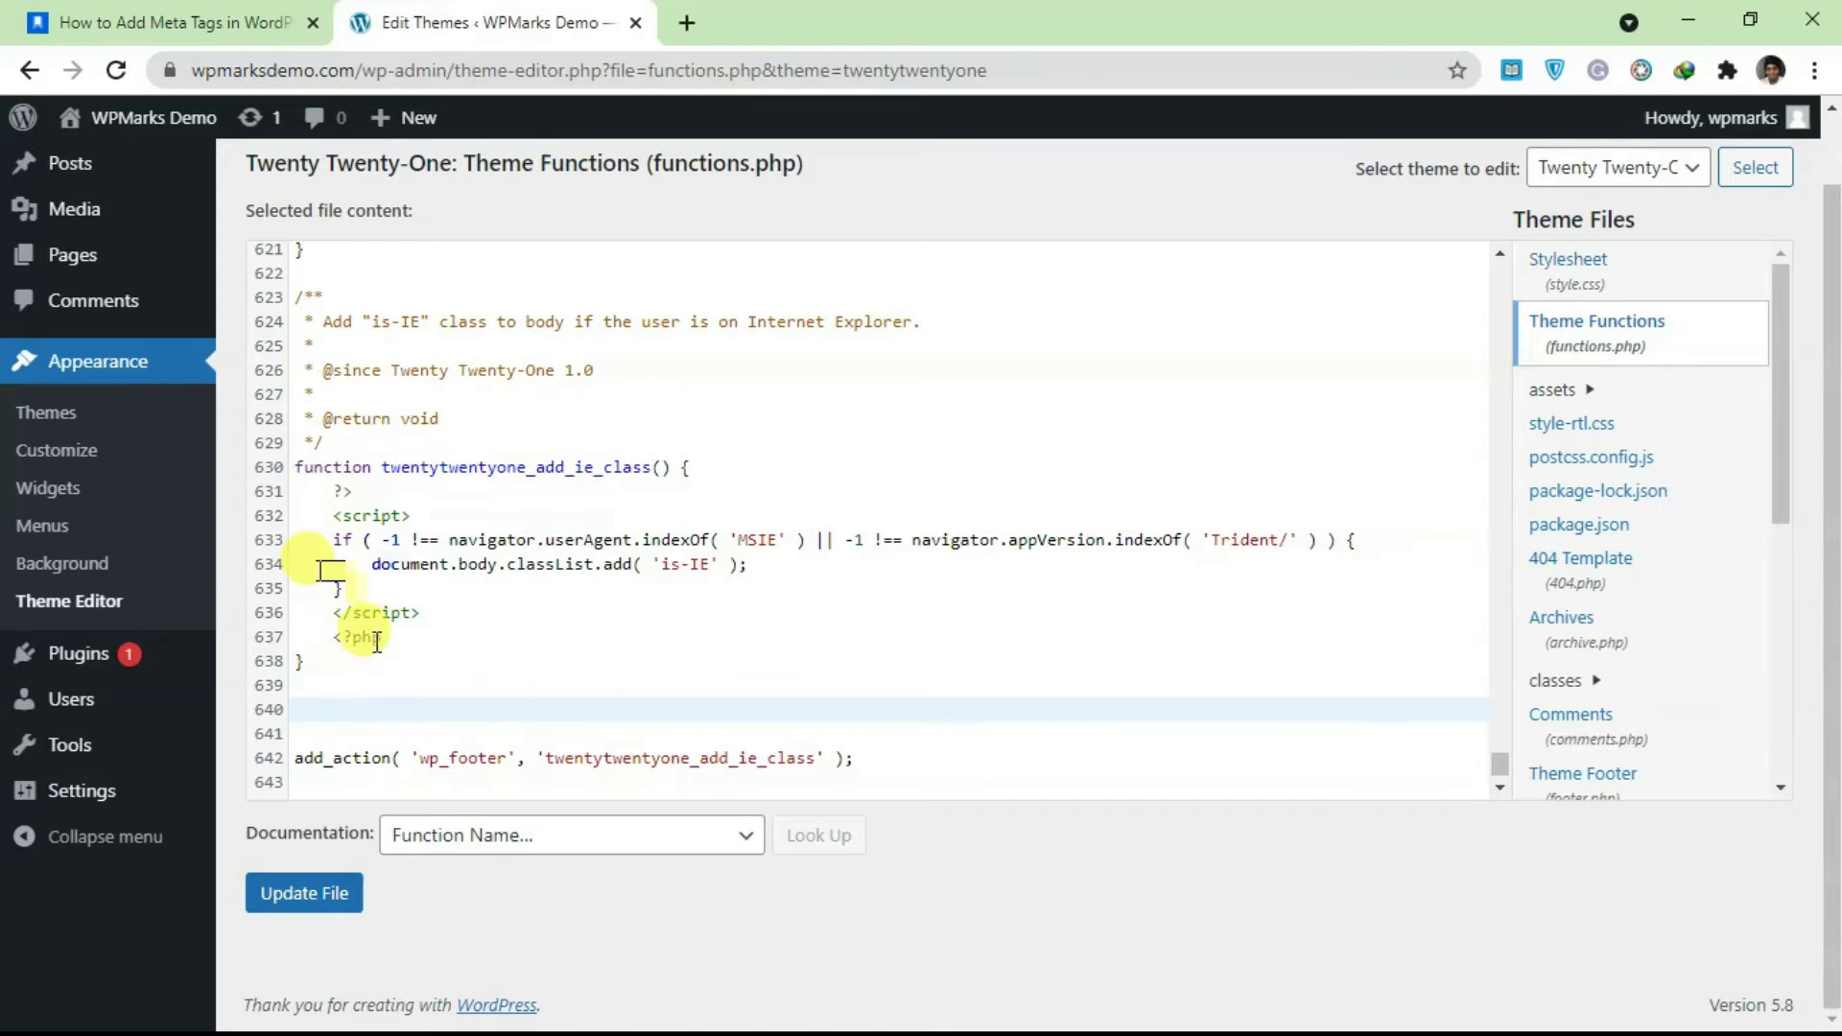
click(158, 21)
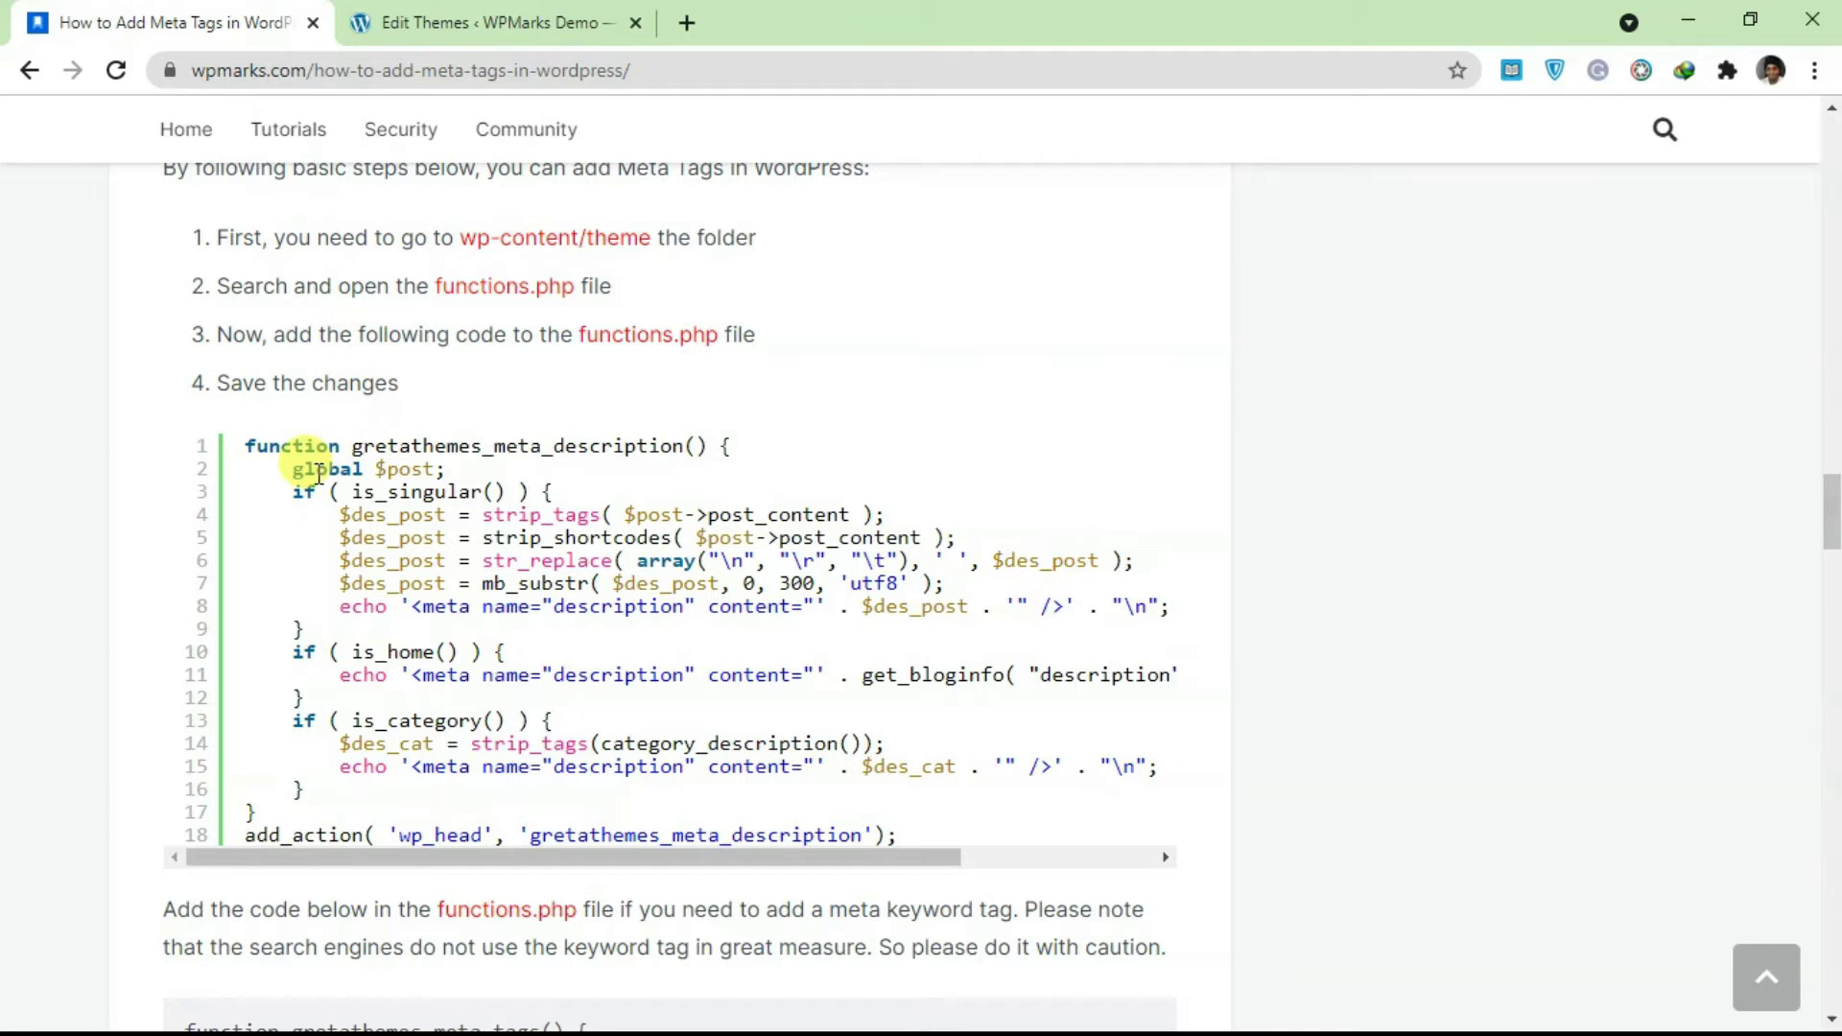
- Copy the article's gretathemes_meta_description code block and paste it into functions.php at line 640
drag(246, 446, 926, 848)
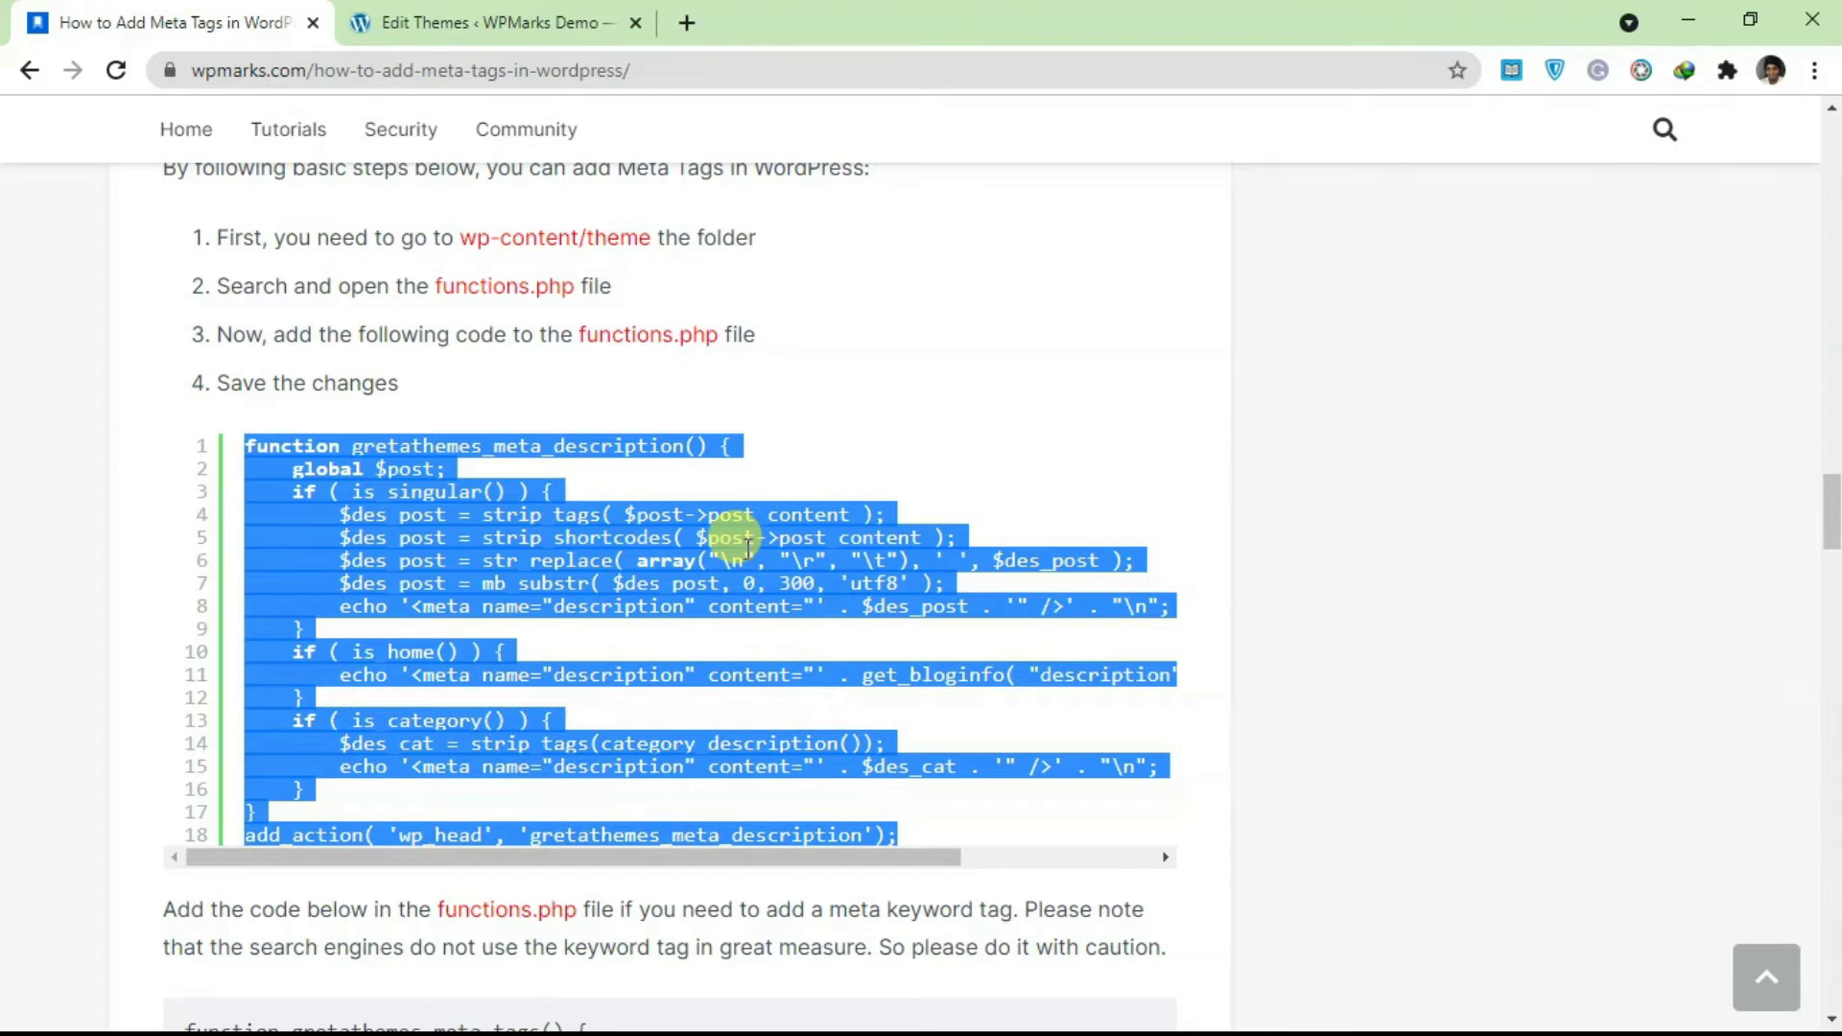
right_click(744, 551)
click(778, 574)
click(451, 21)
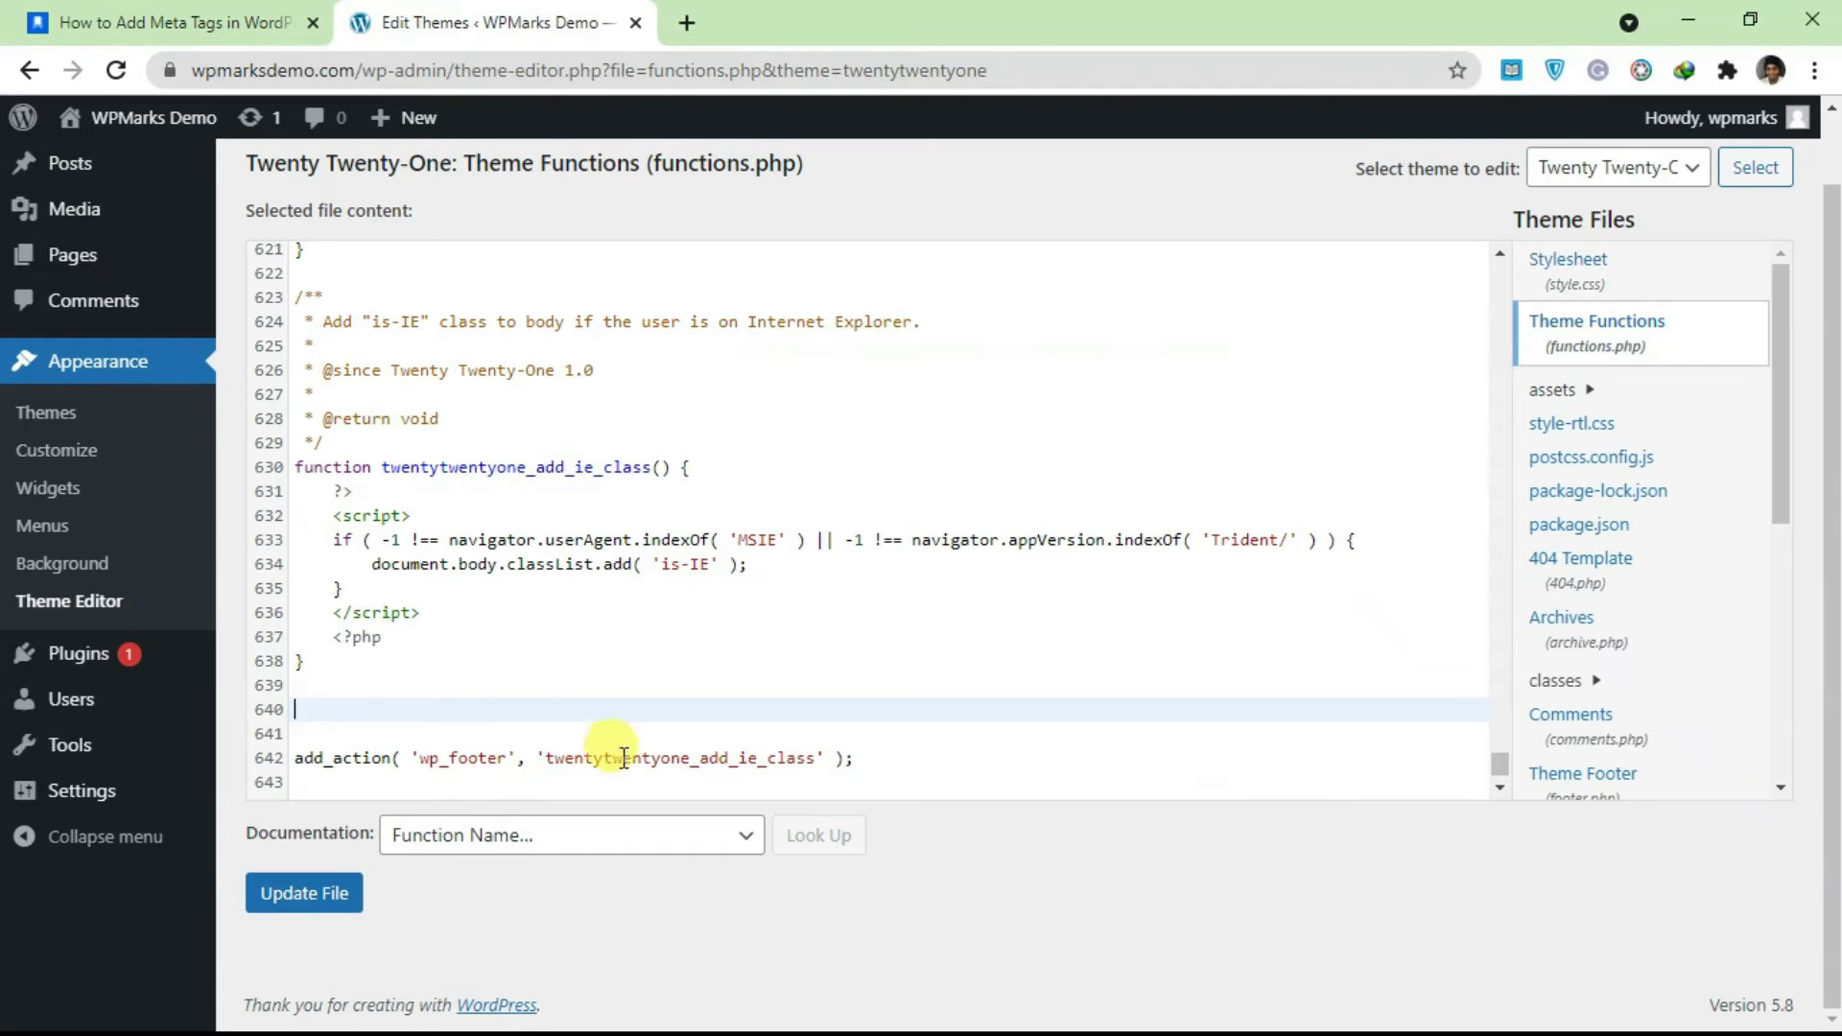
right_click(357, 715)
click(403, 423)
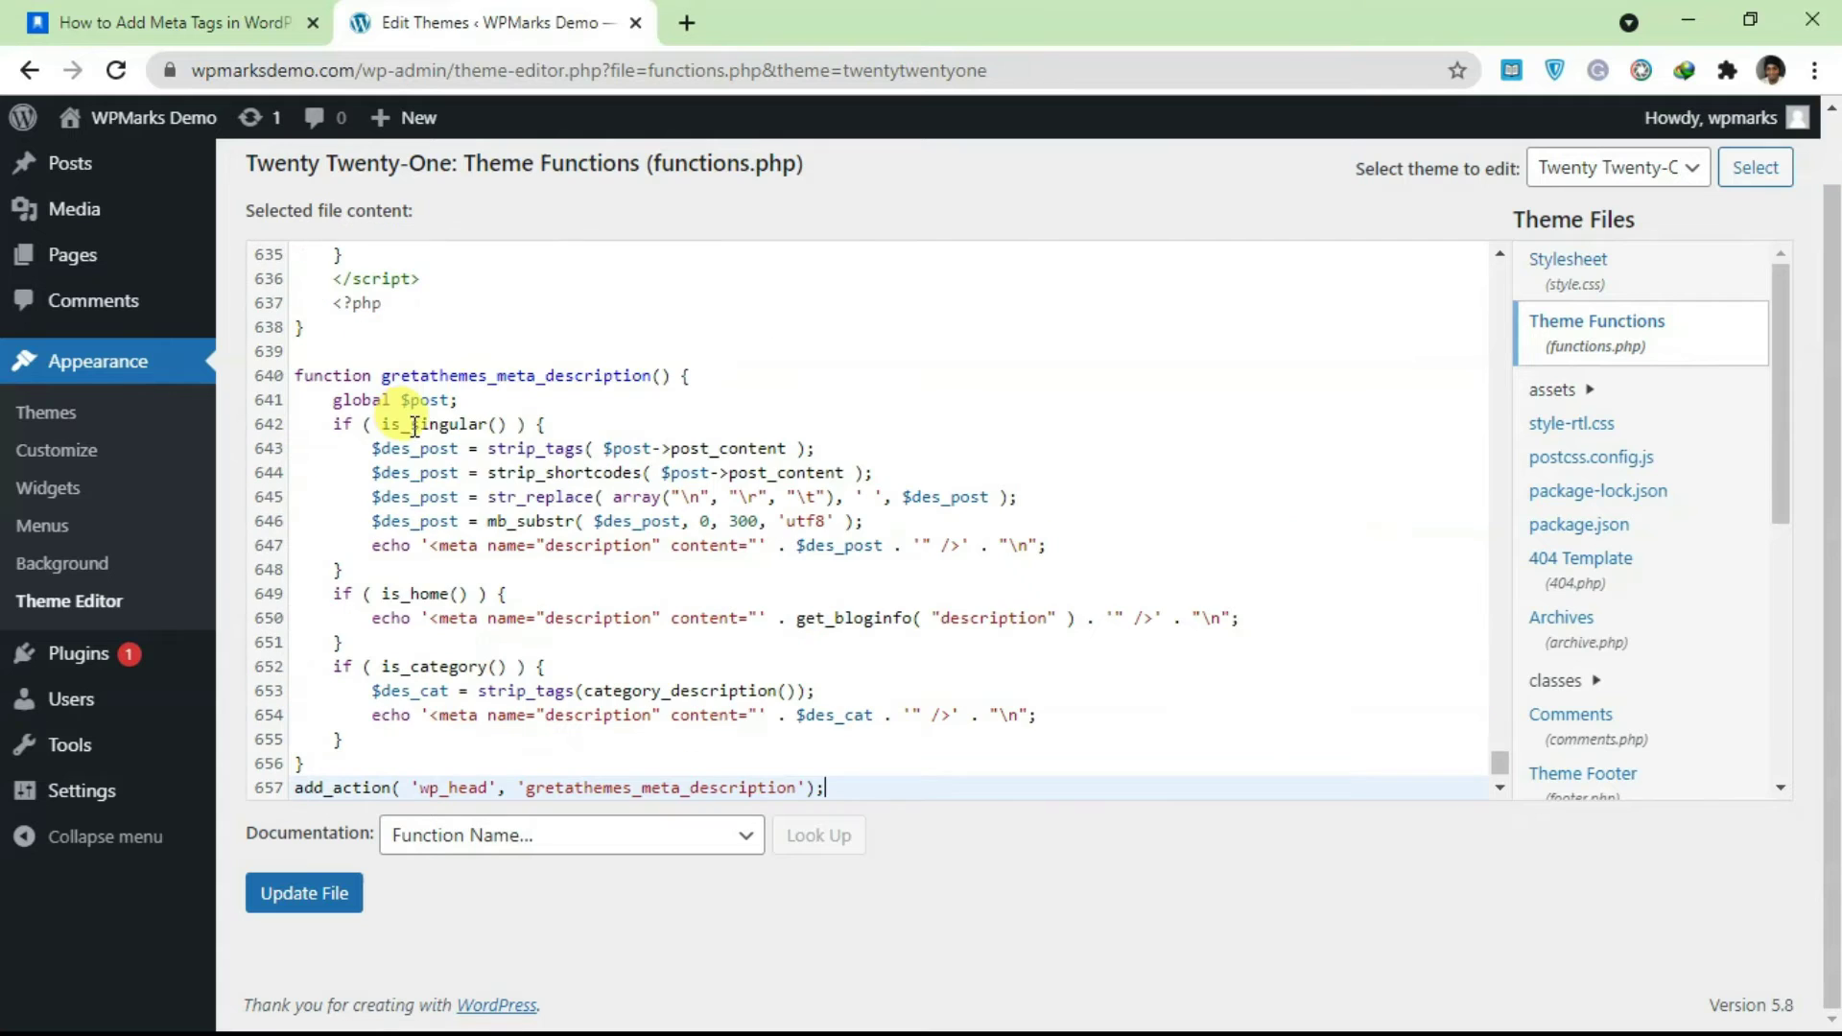
scroll(624, 662, down, 1)
scroll(682, 566, up, 2)
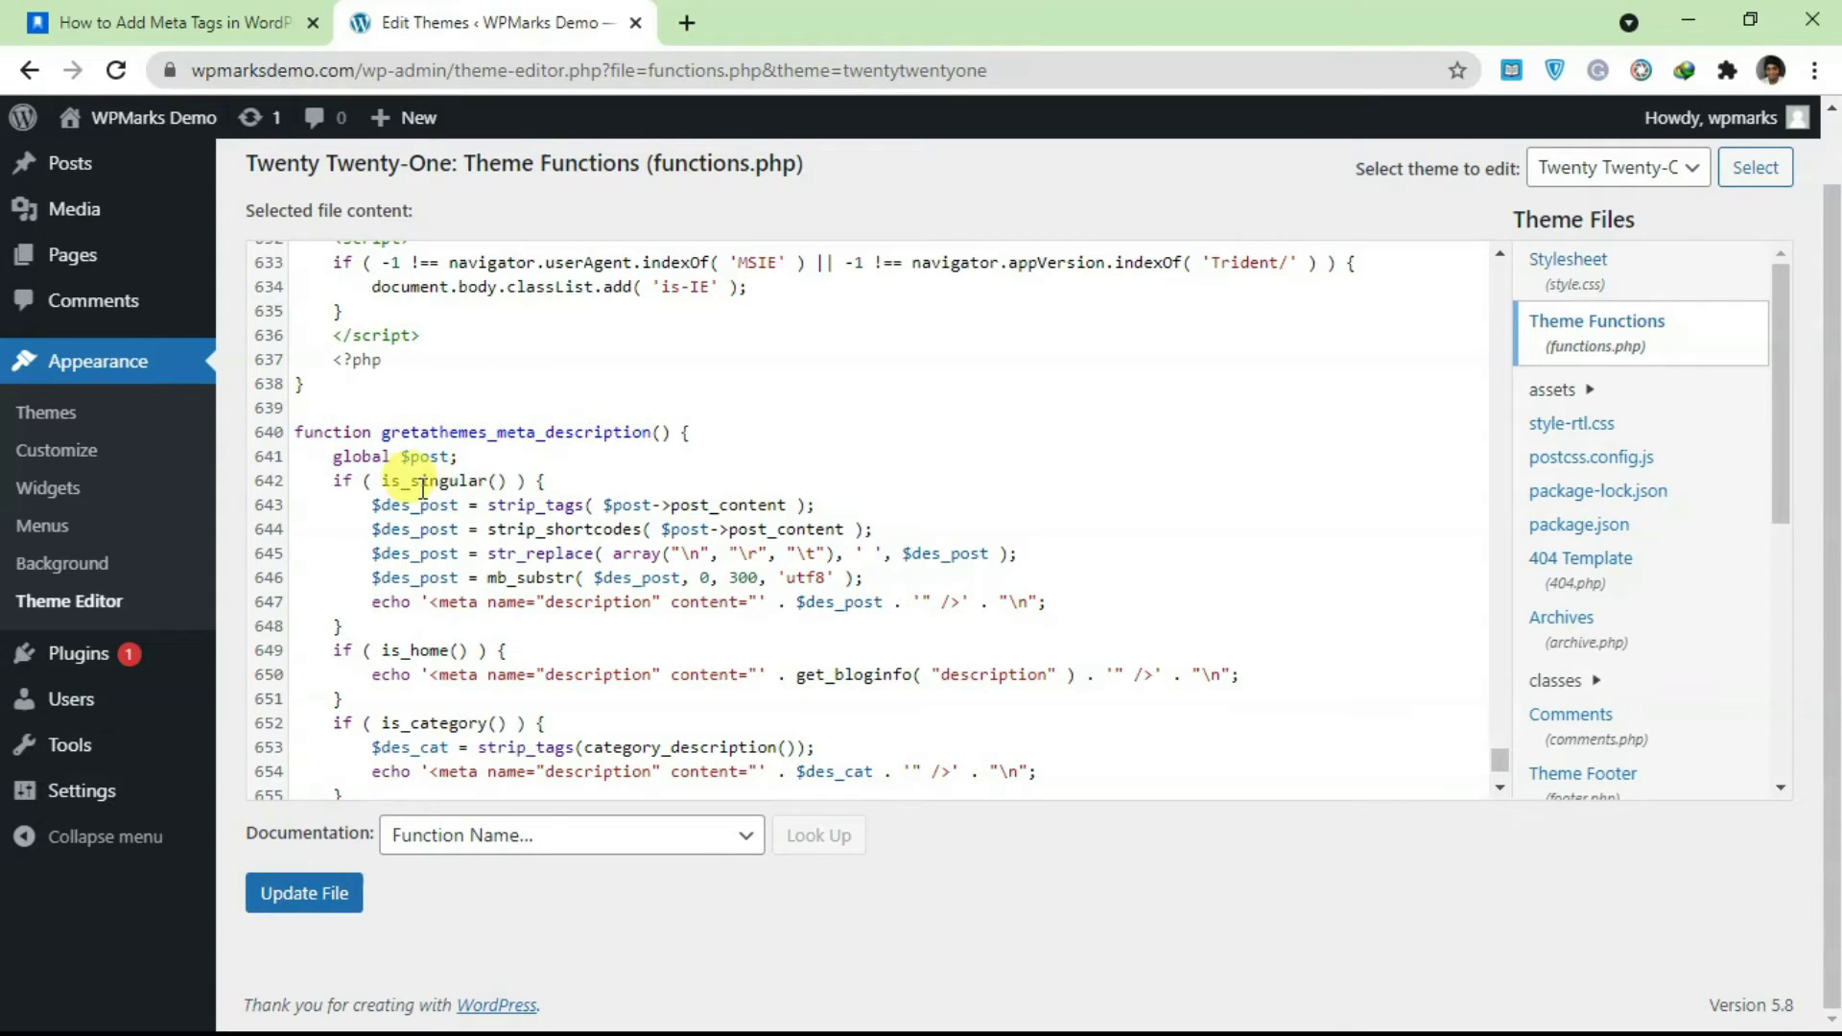
scroll(415, 653, down, 2)
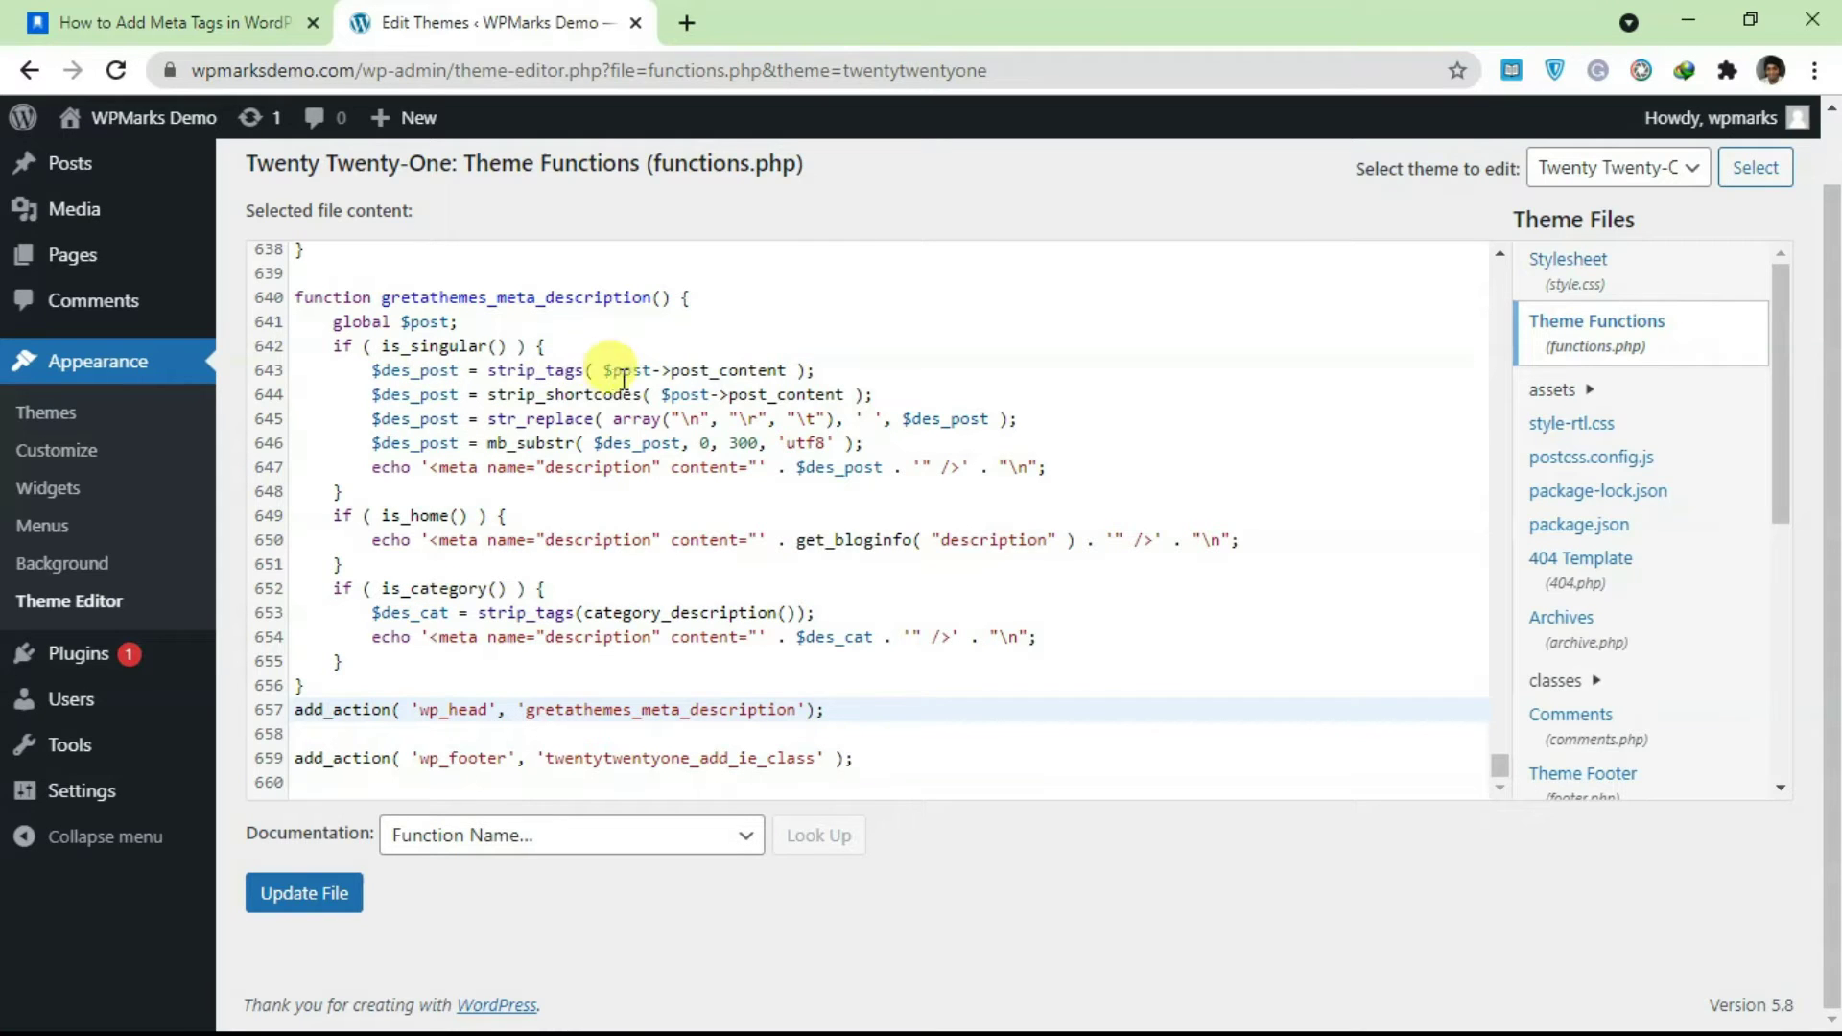
drag(669, 376, 764, 376)
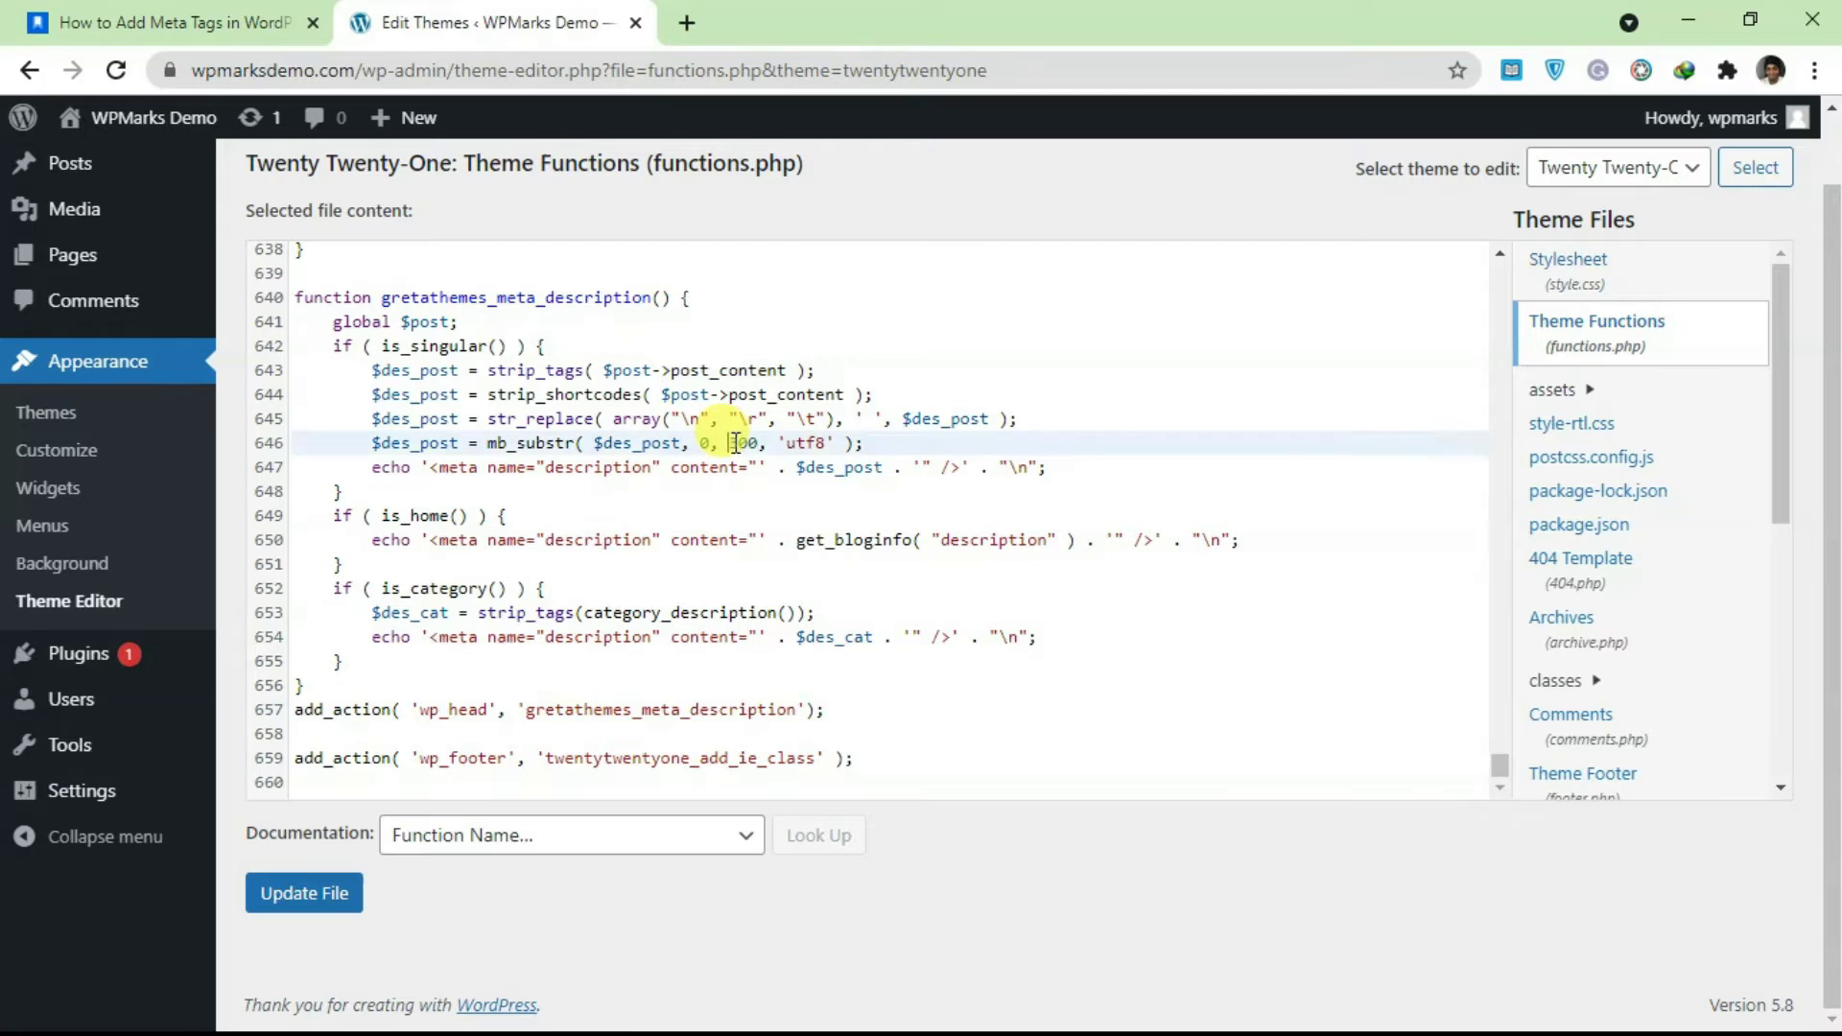
drag(729, 442, 761, 442)
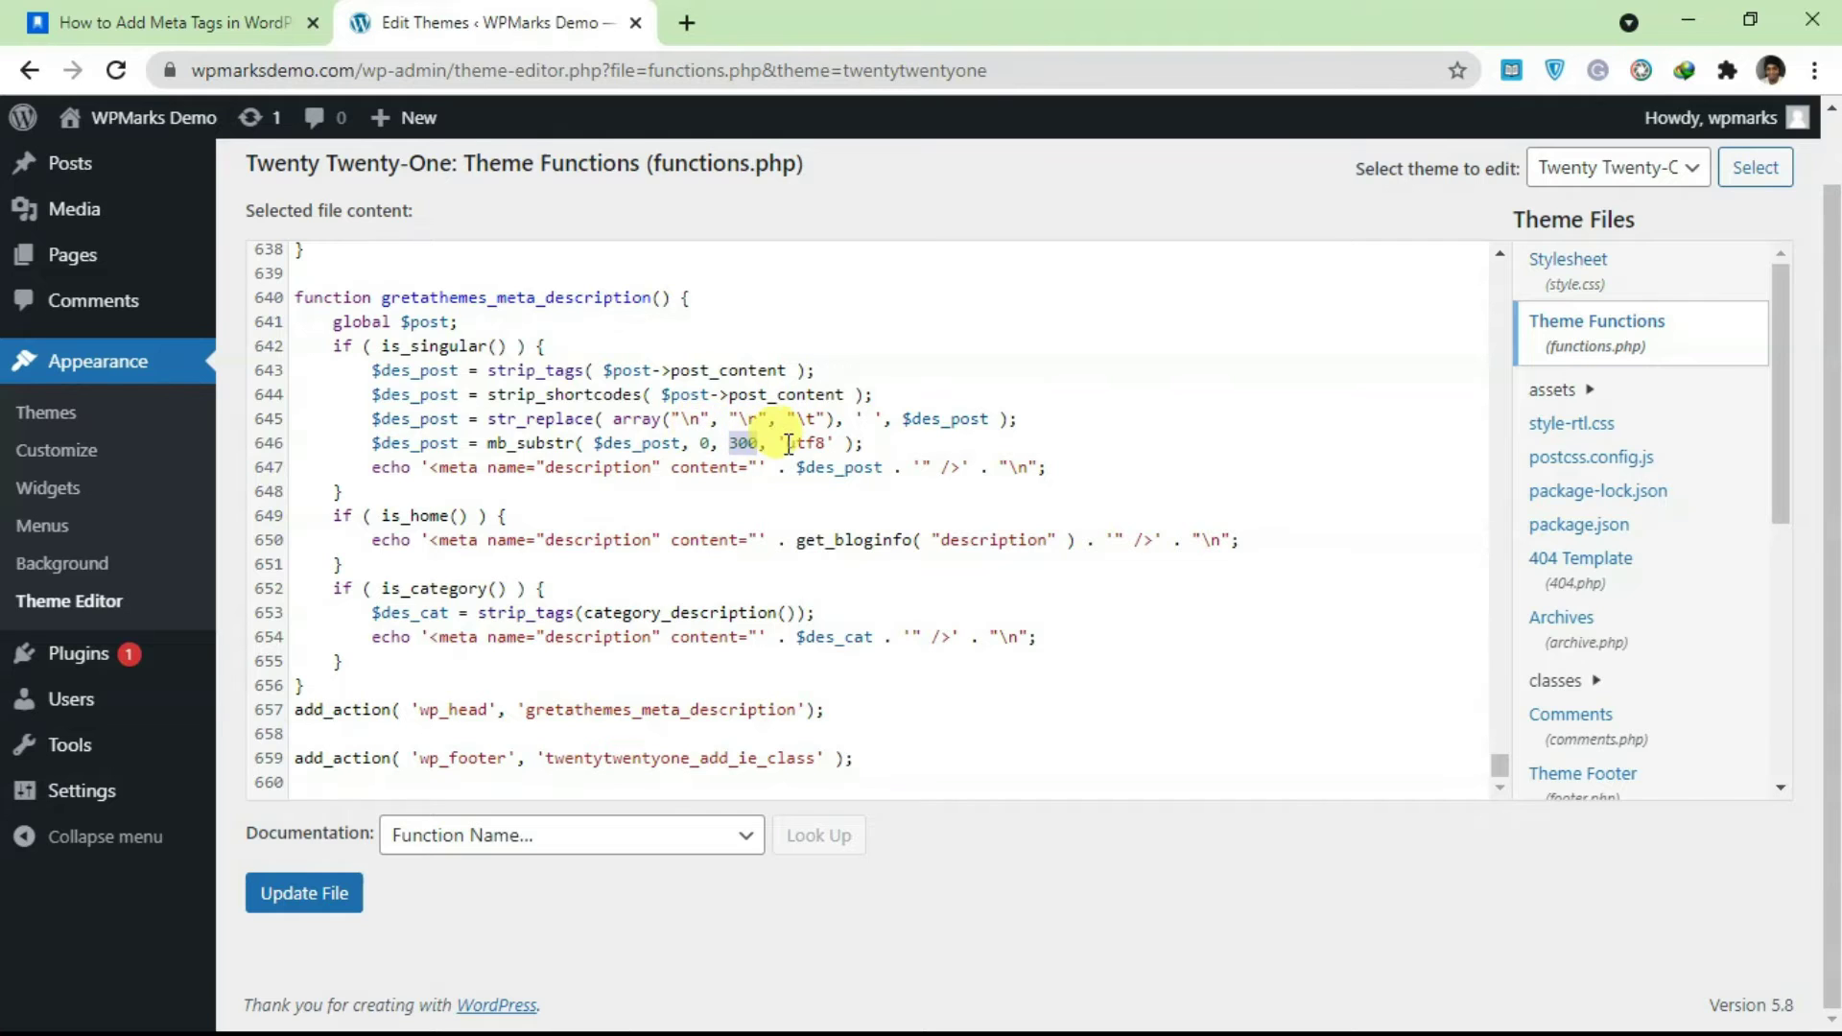
scroll(729, 459, up, 1)
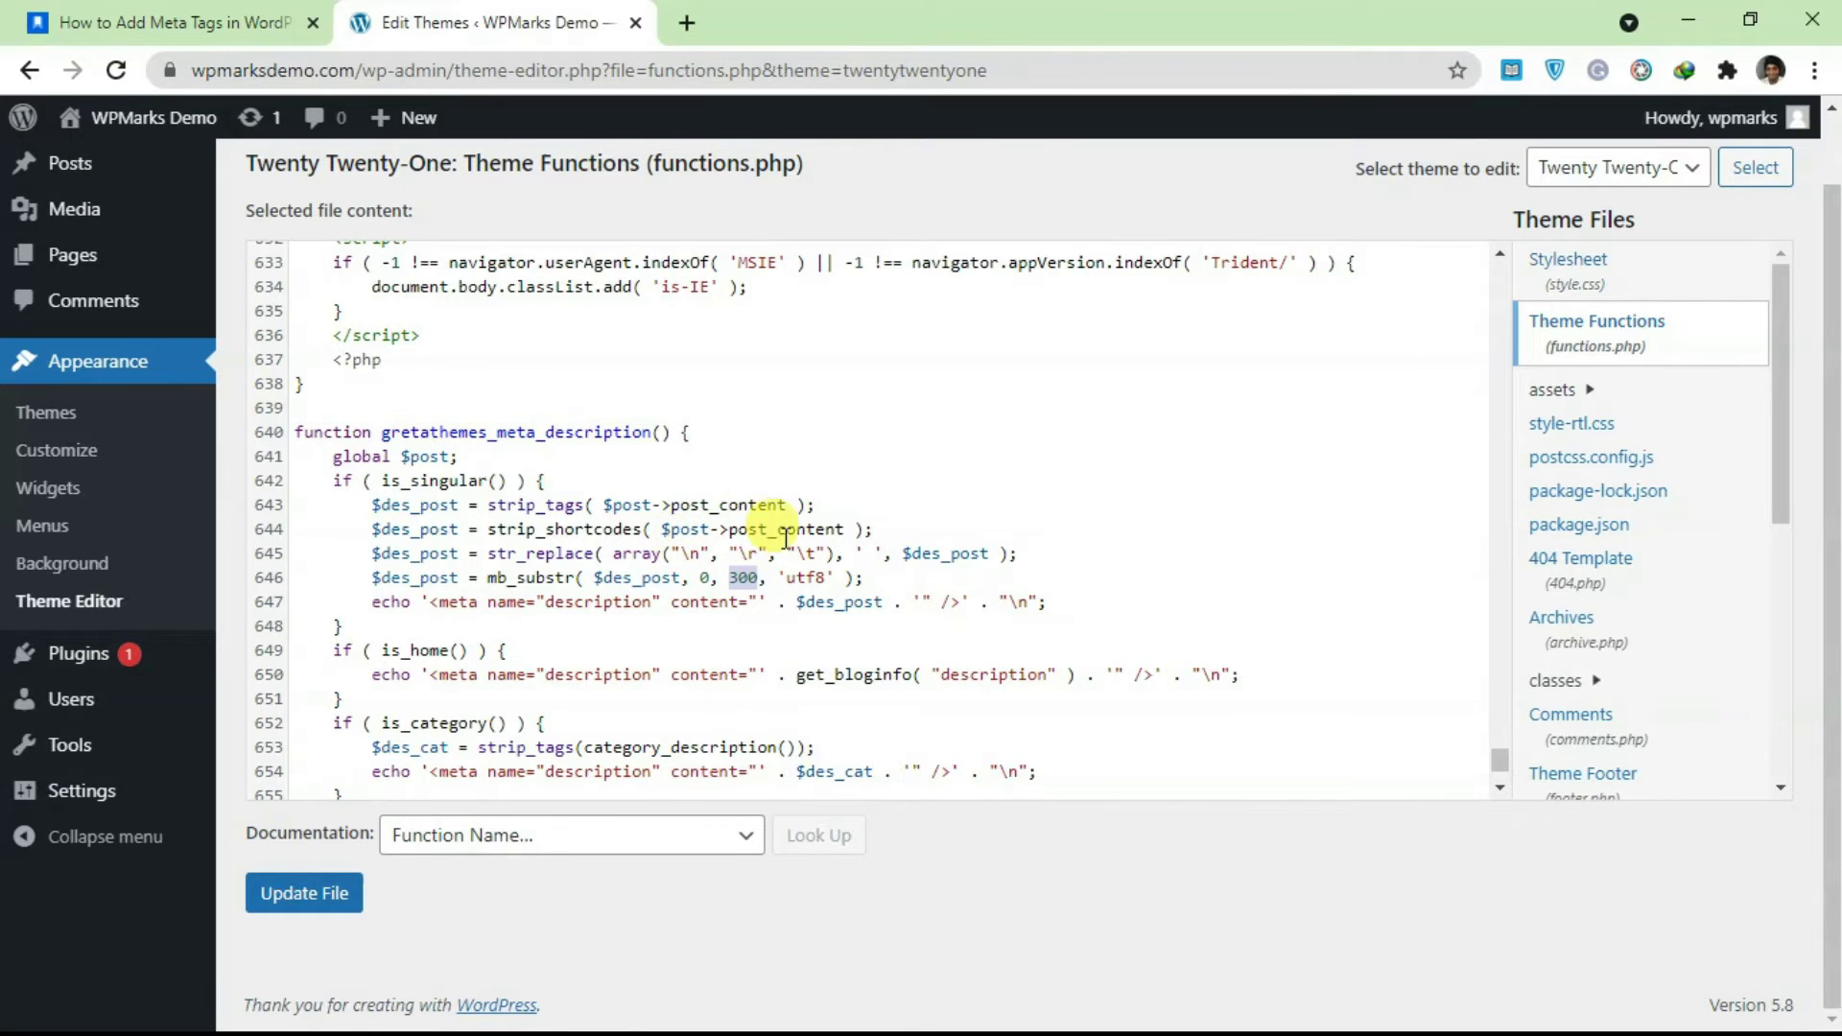
drag(845, 529, 739, 529)
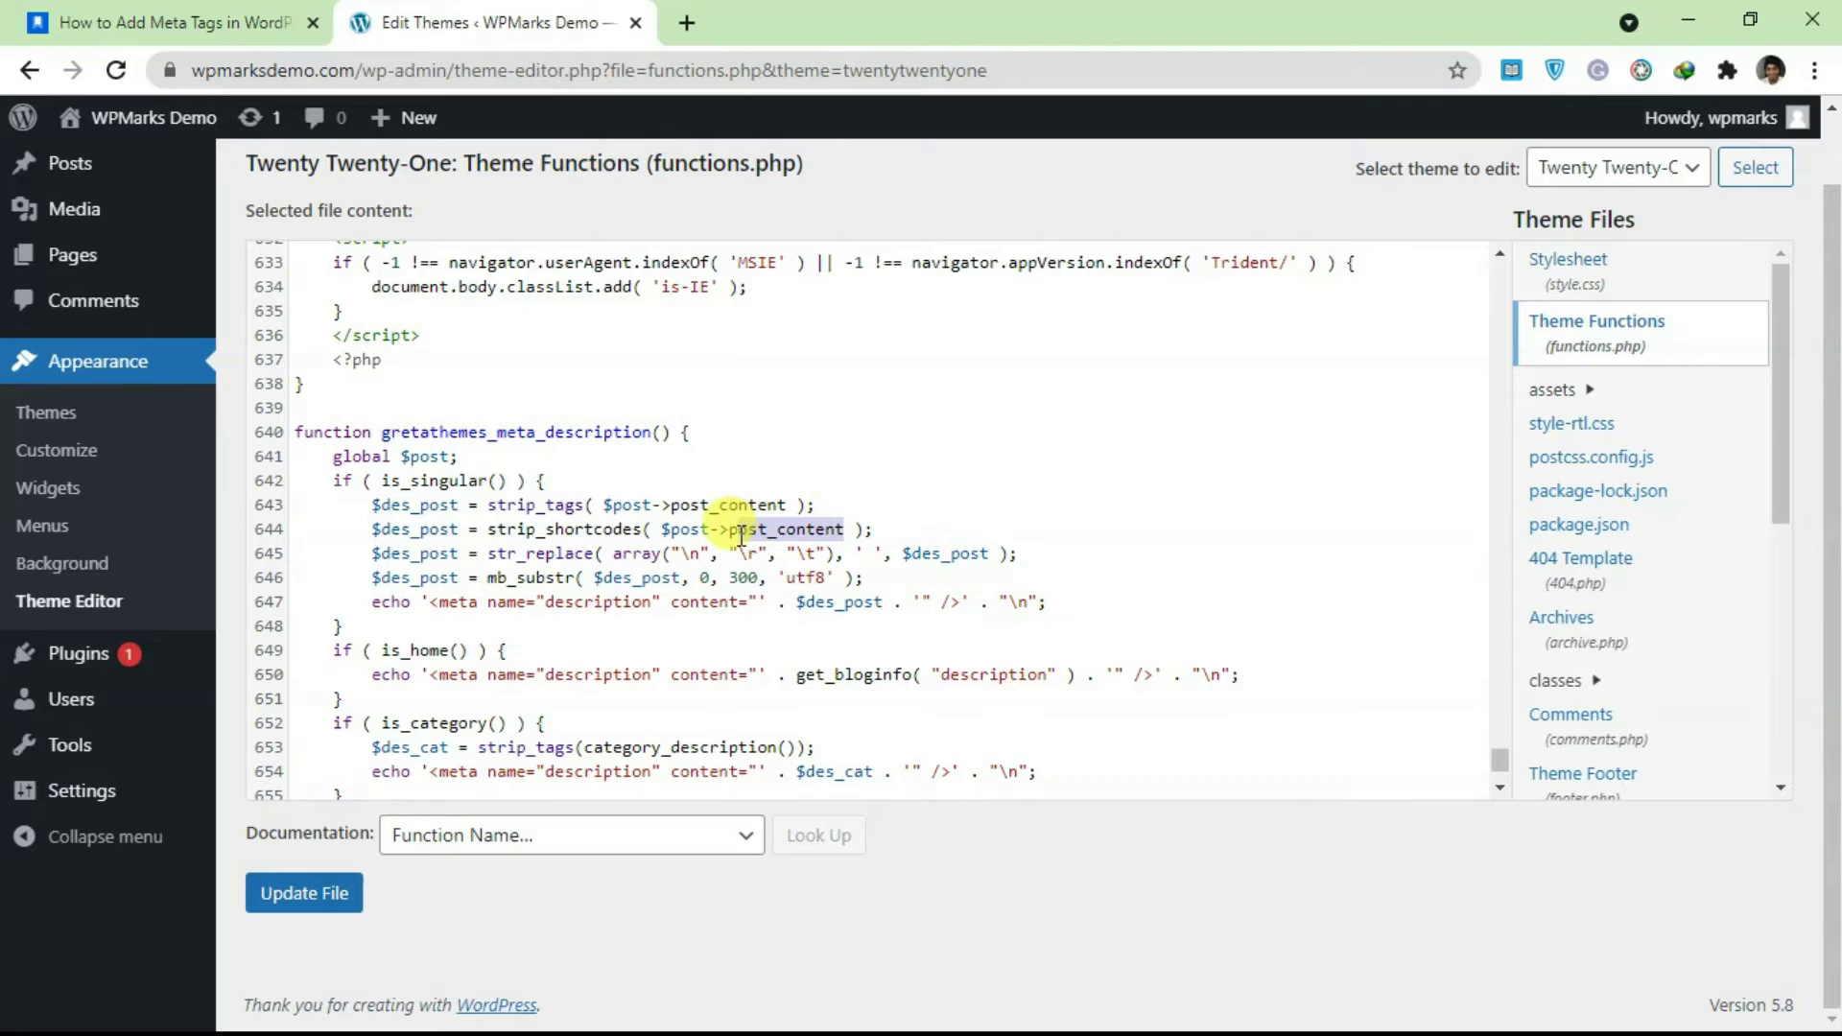
double_click(744, 579)
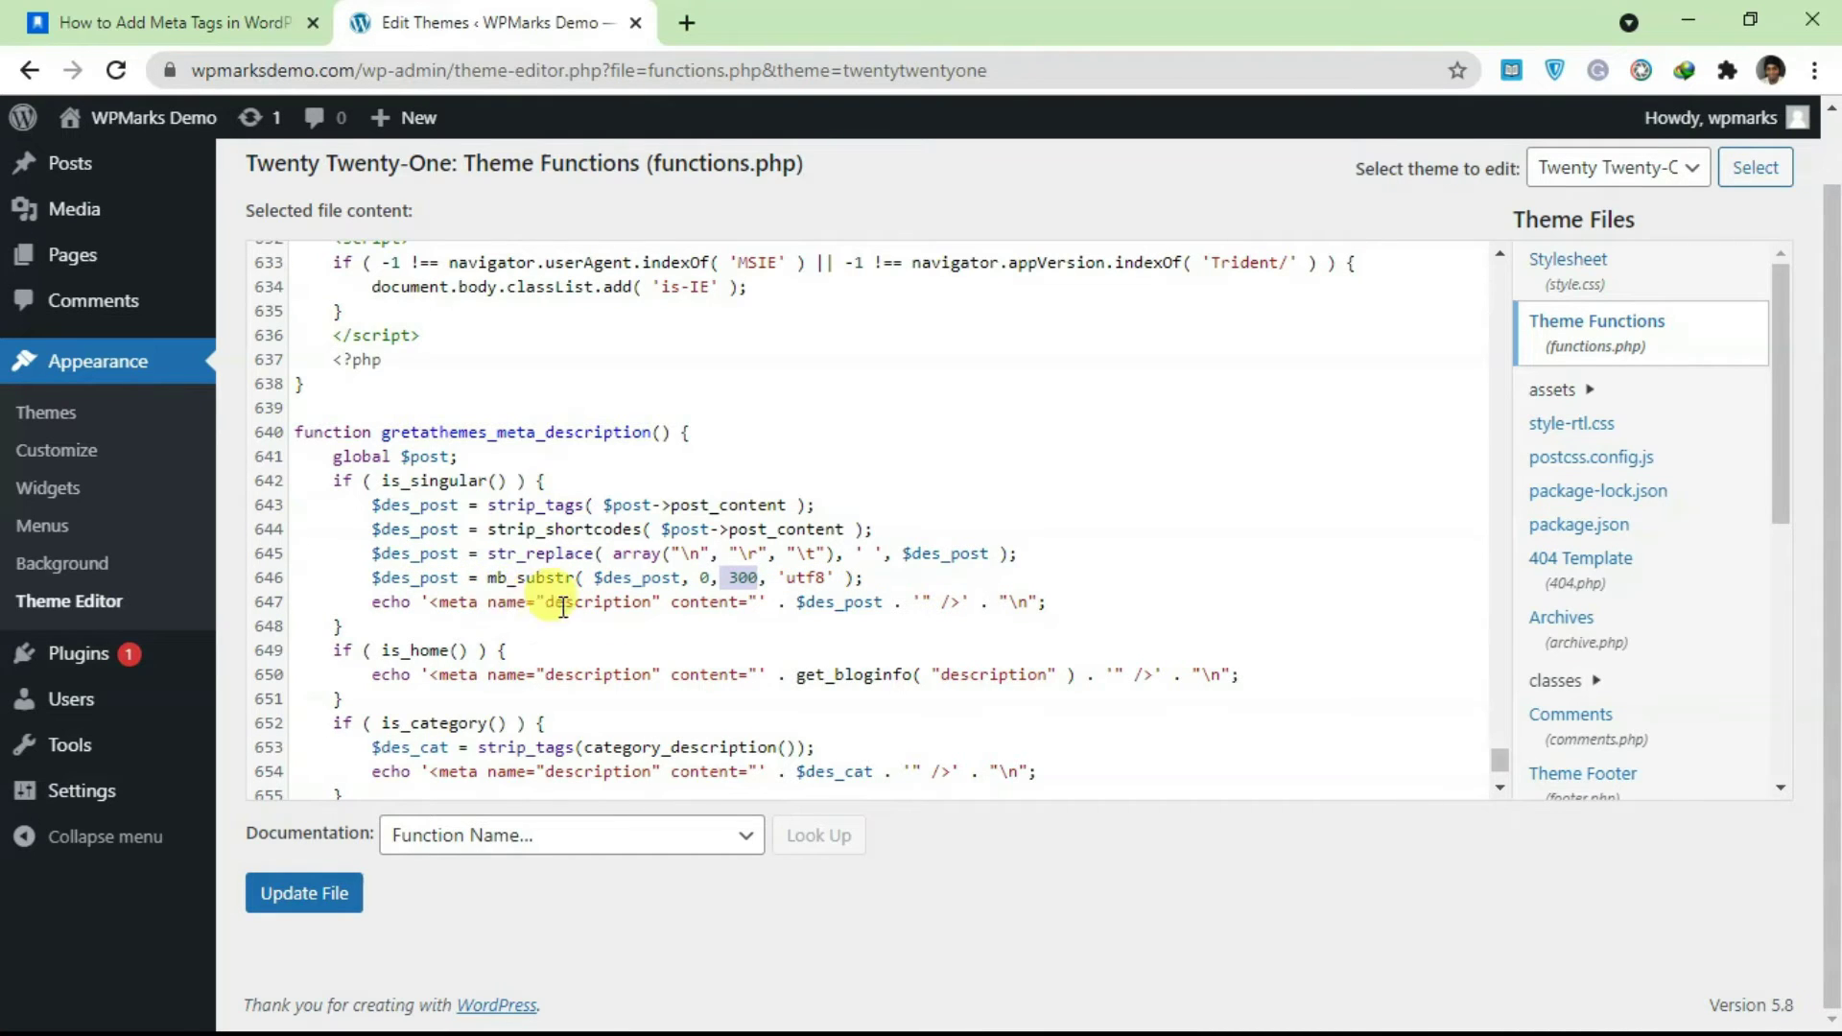
scroll(522, 576, down, 2)
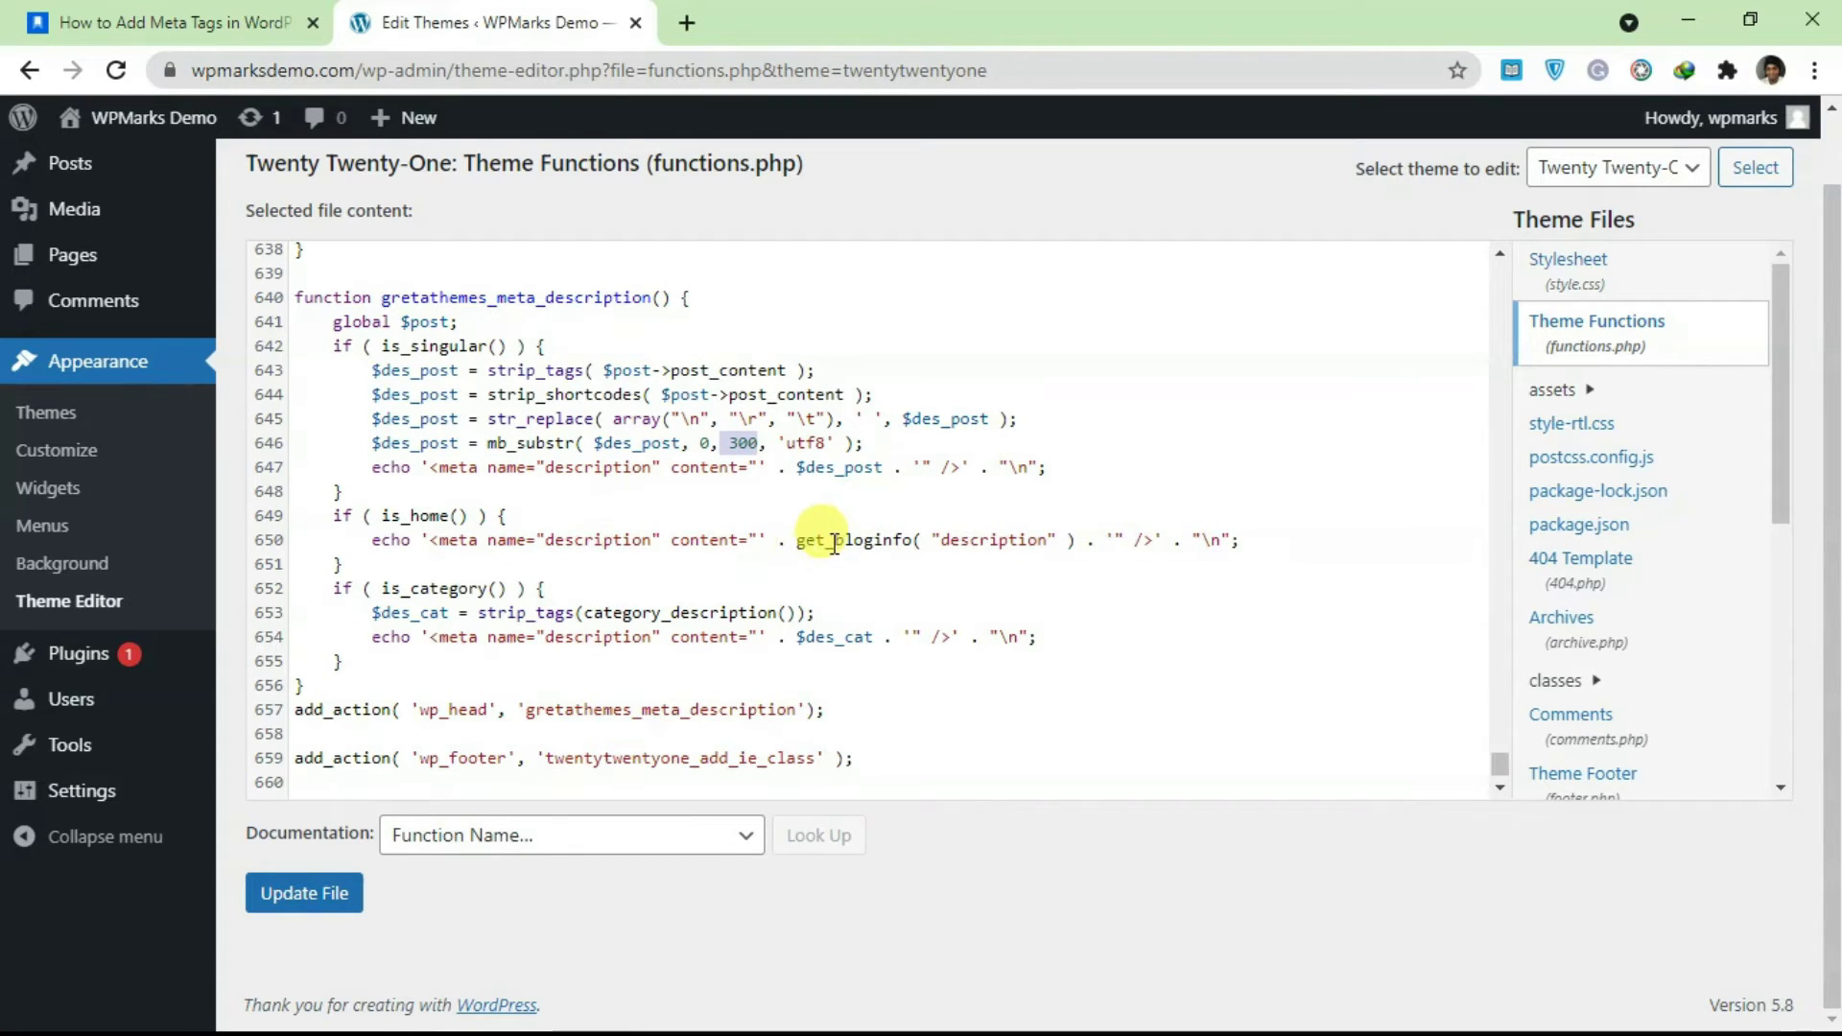
drag(799, 544, 1035, 540)
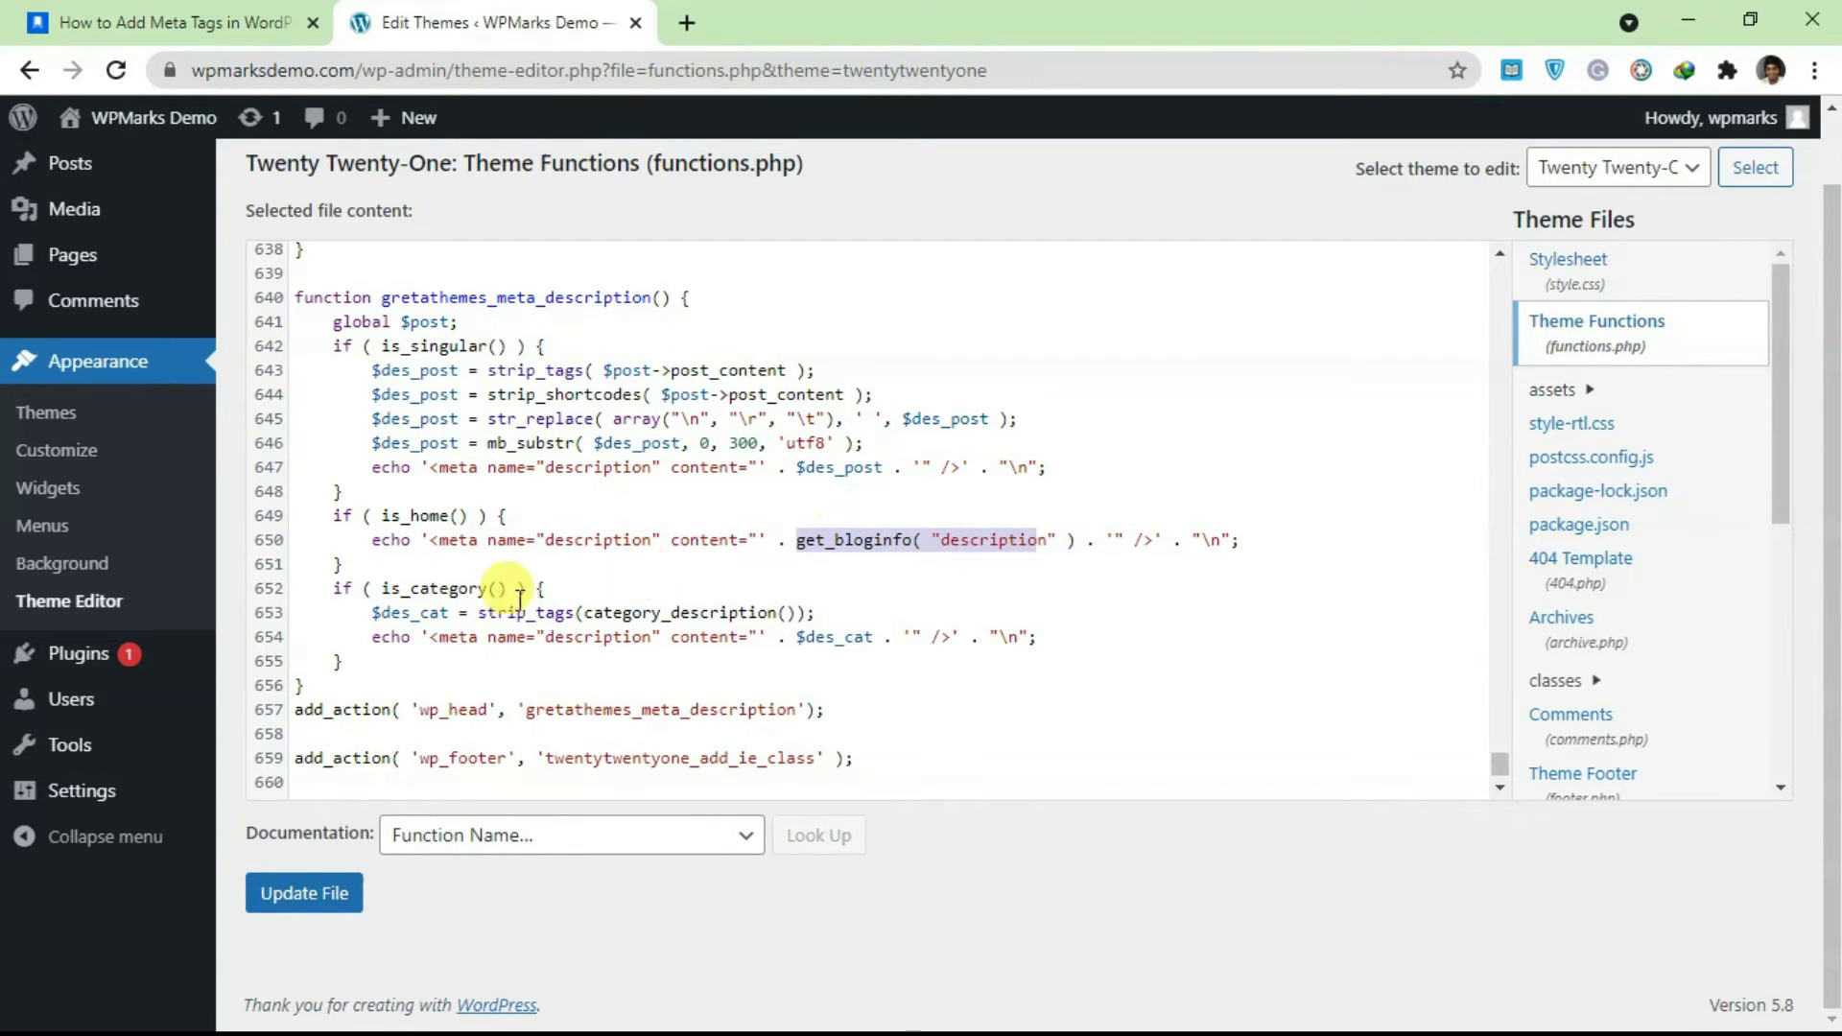
mouse_move(144, 783)
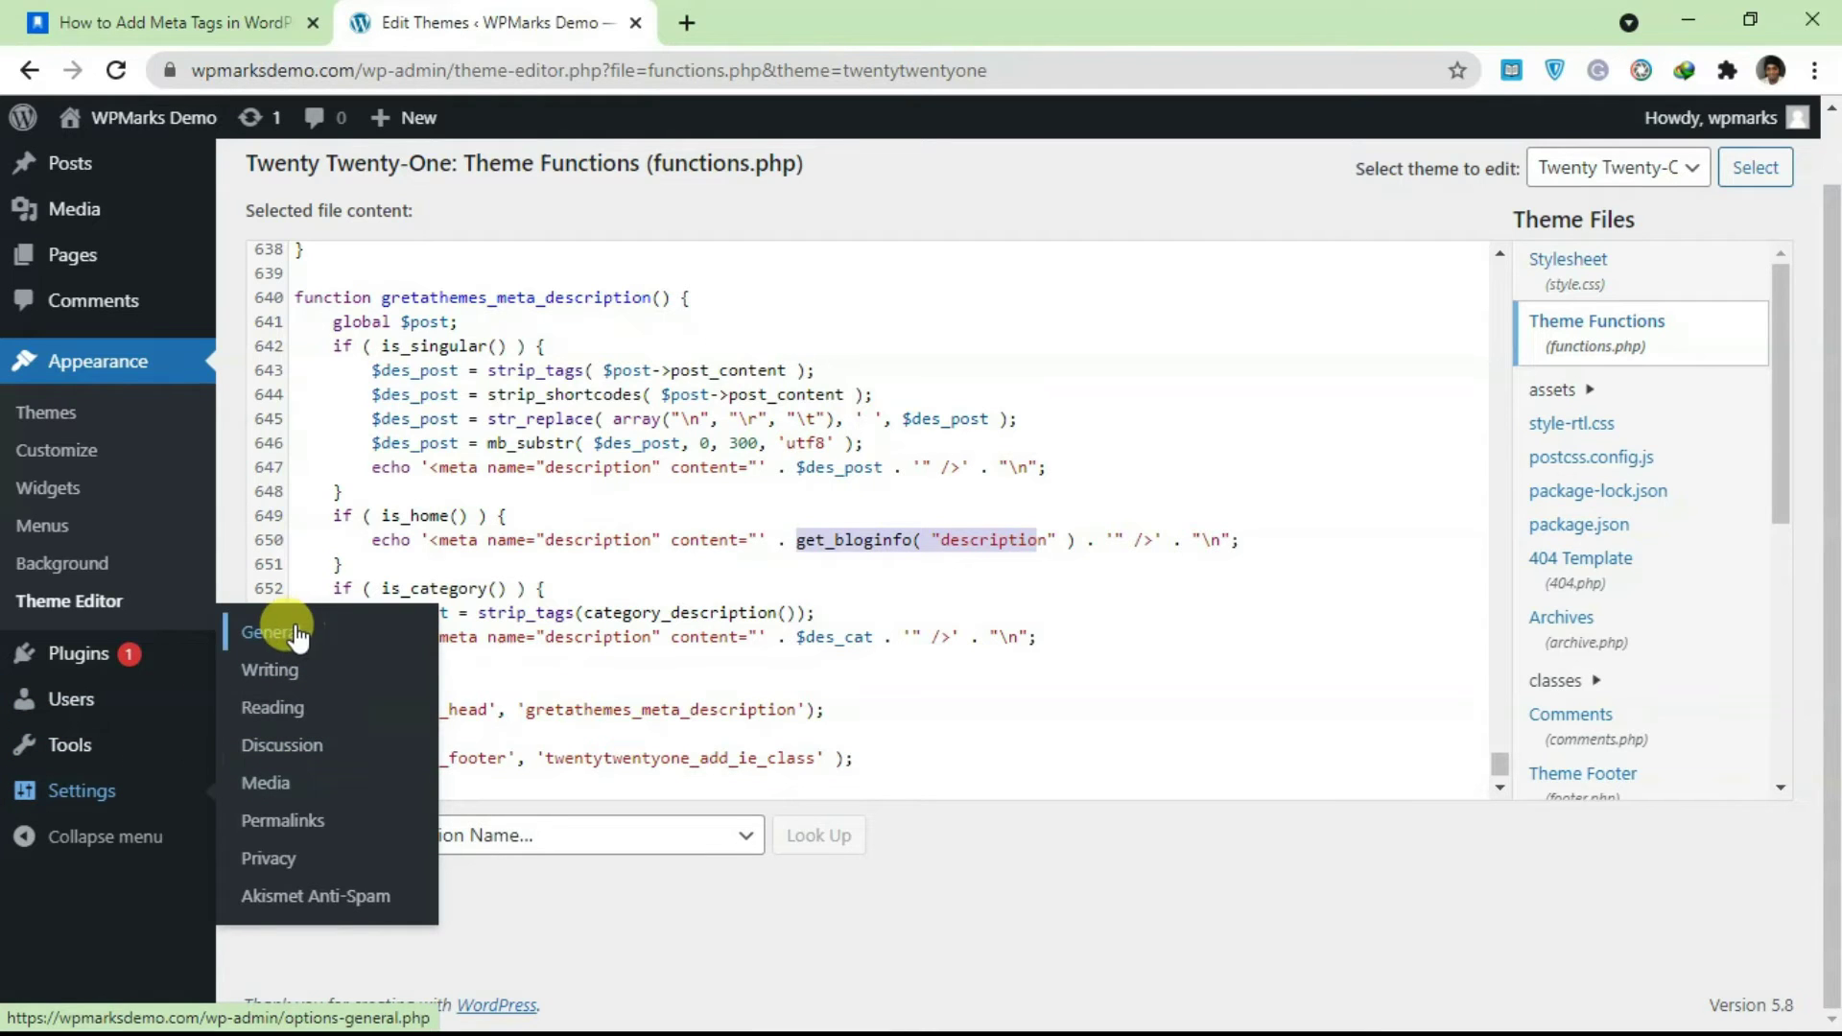
click(716, 487)
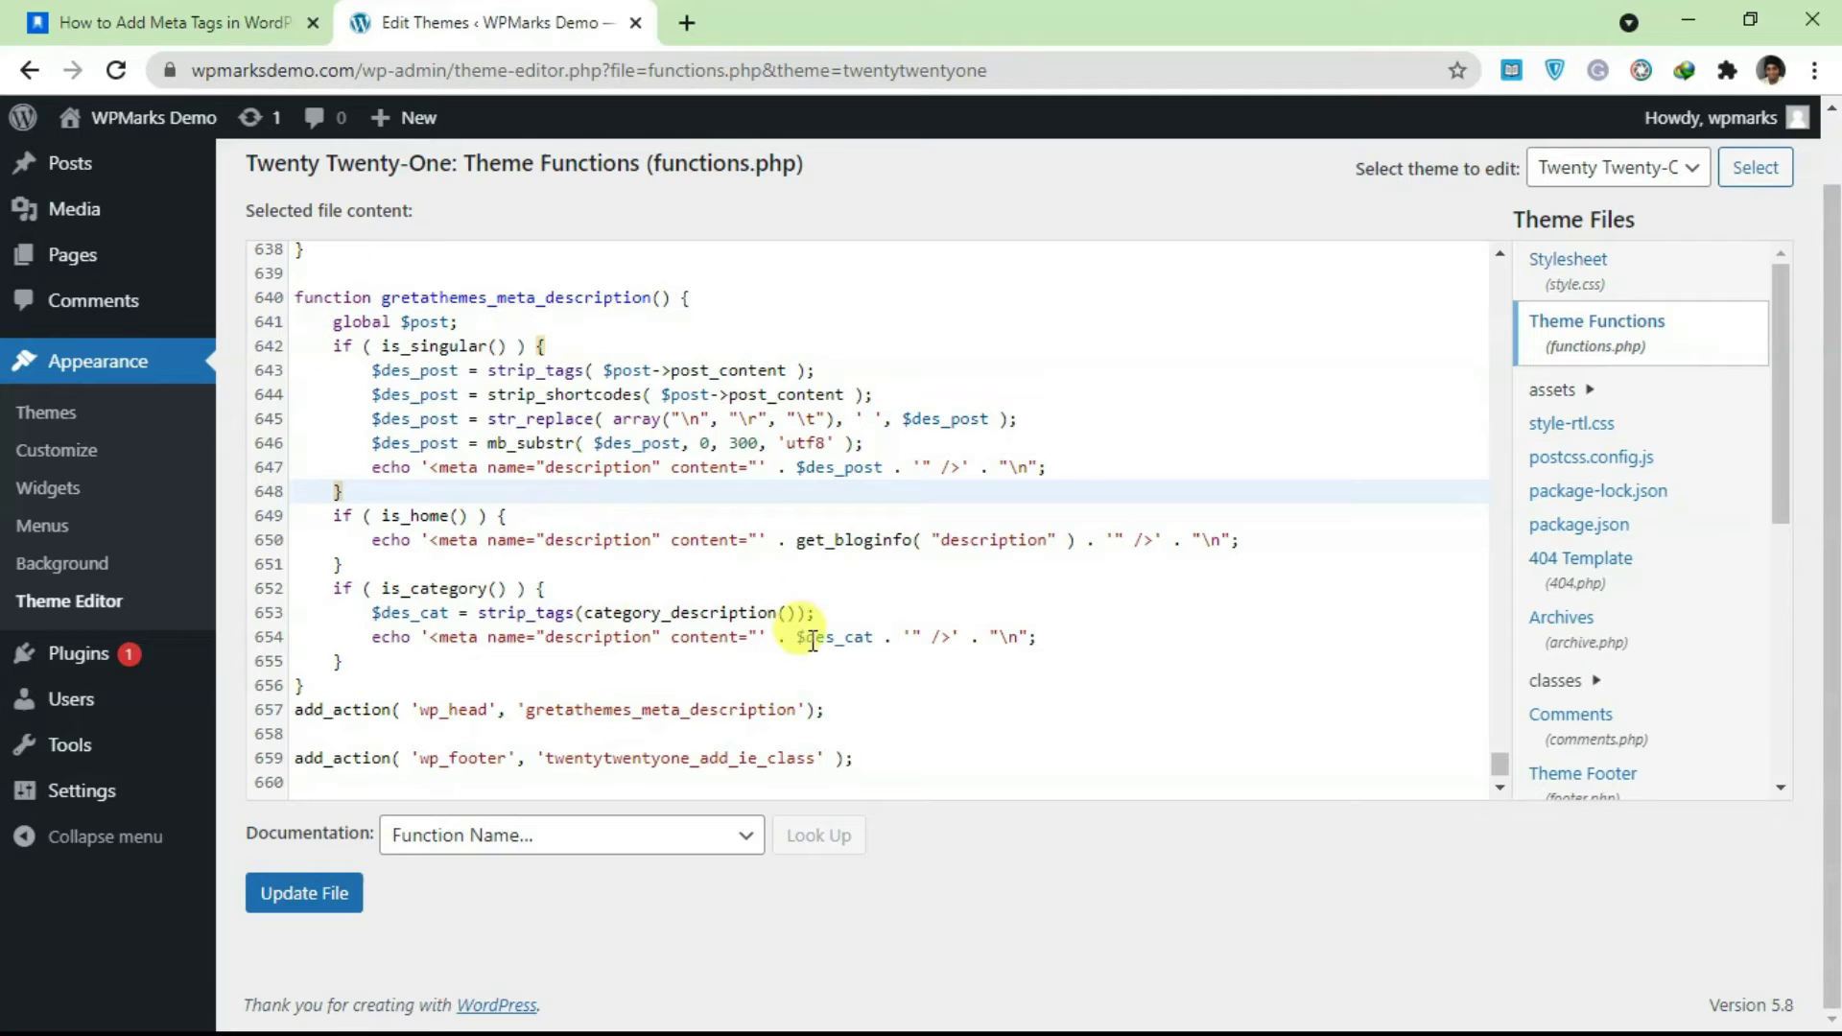
click(881, 637)
drag(881, 636, 813, 643)
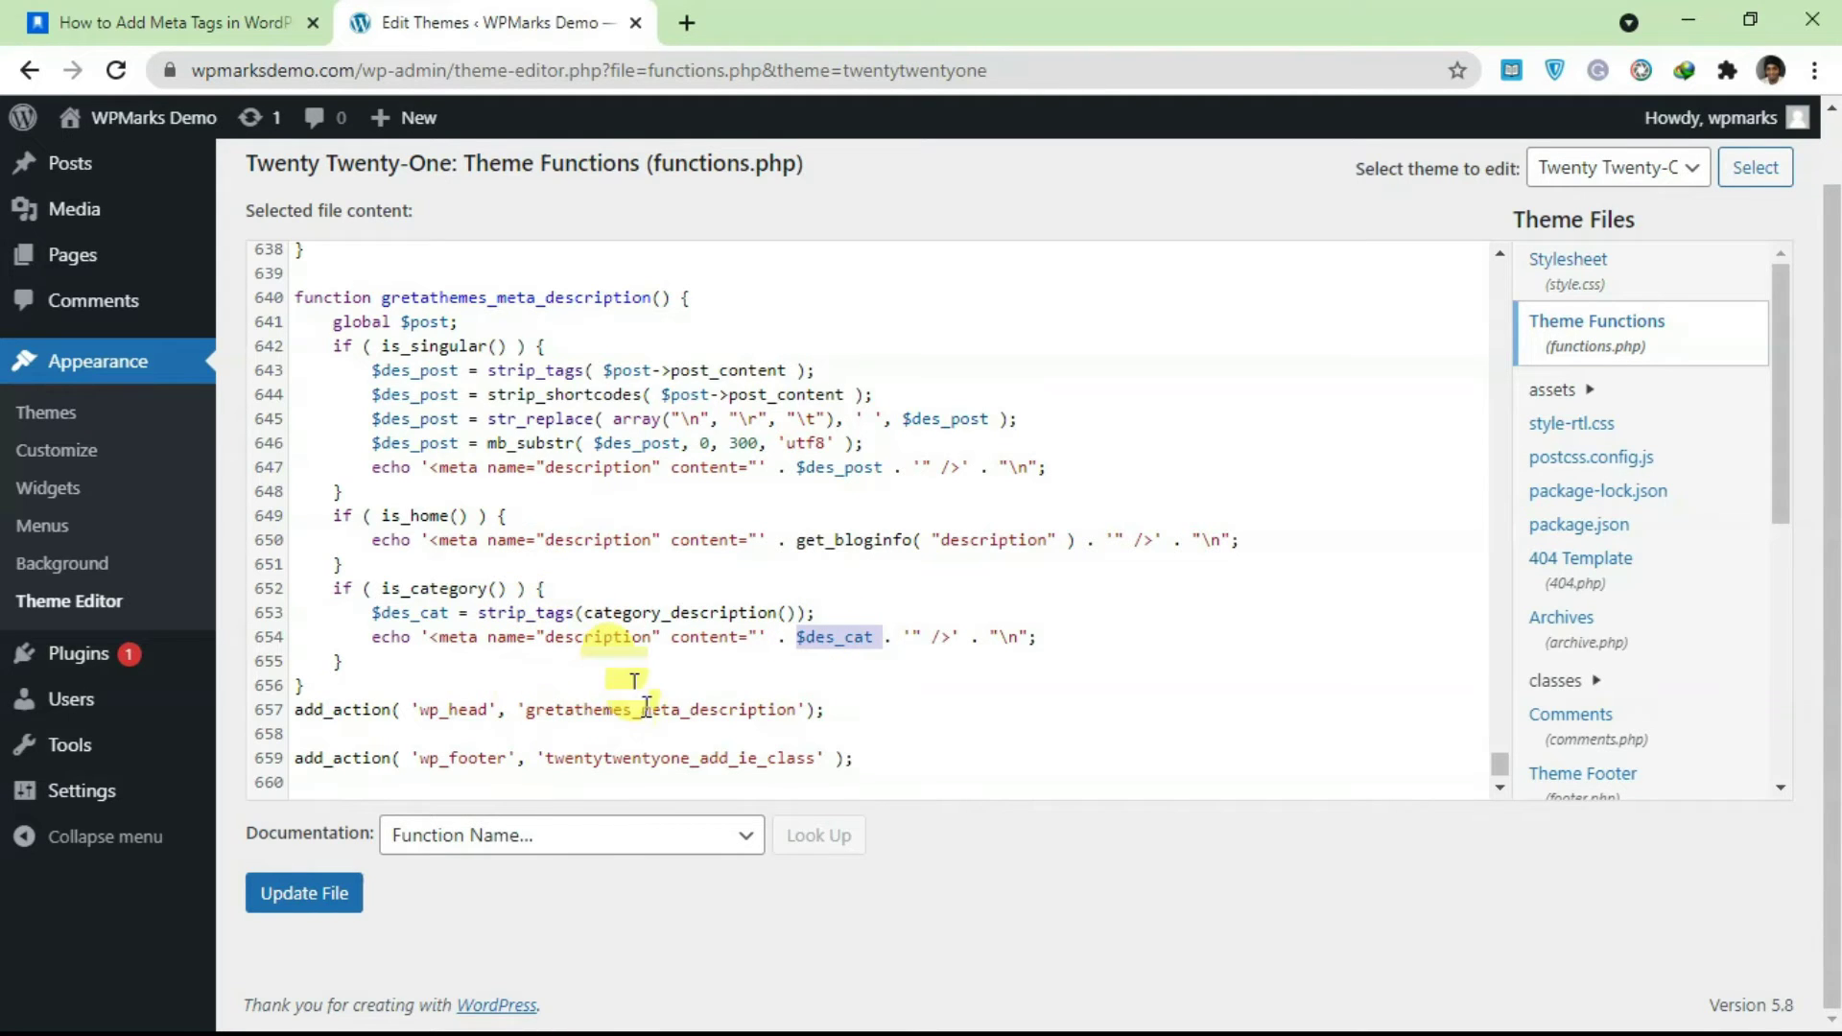
scroll(487, 480, up, 2)
scroll(485, 507, down, 2)
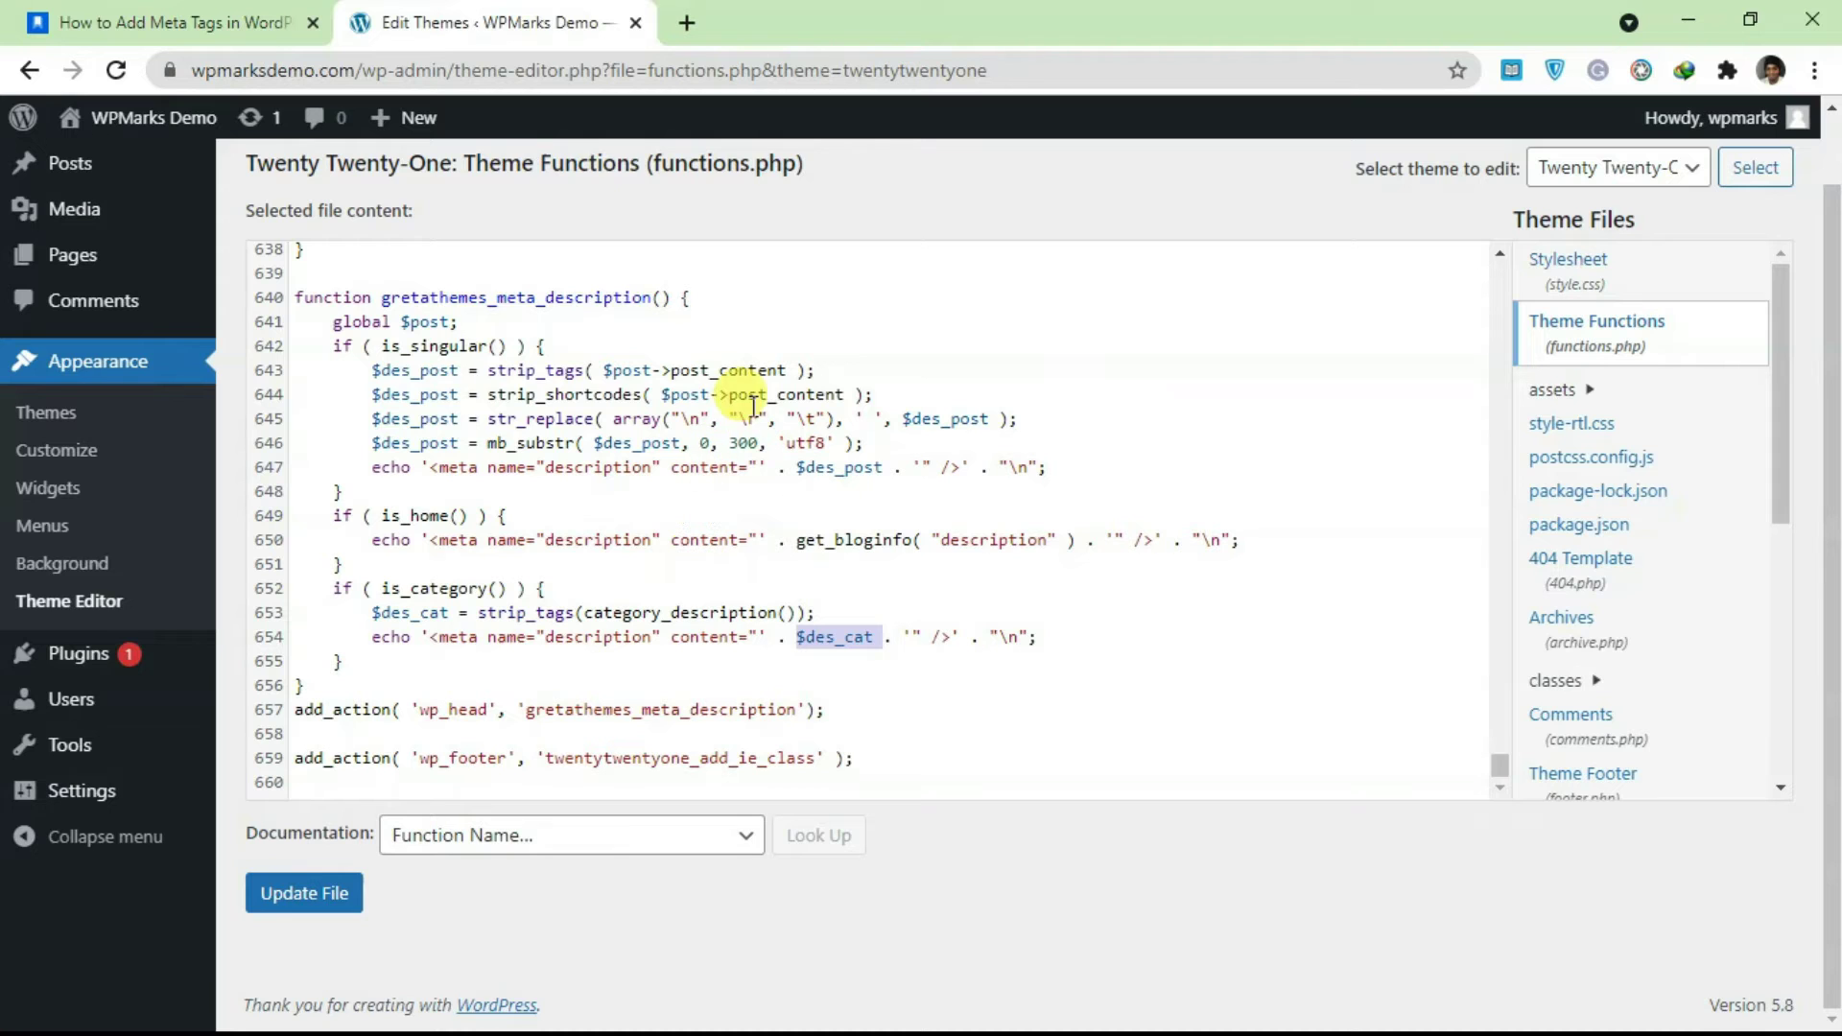
- Deselect the article's code and scroll to the 'Using Plugins' Rank Math section
click(228, 11)
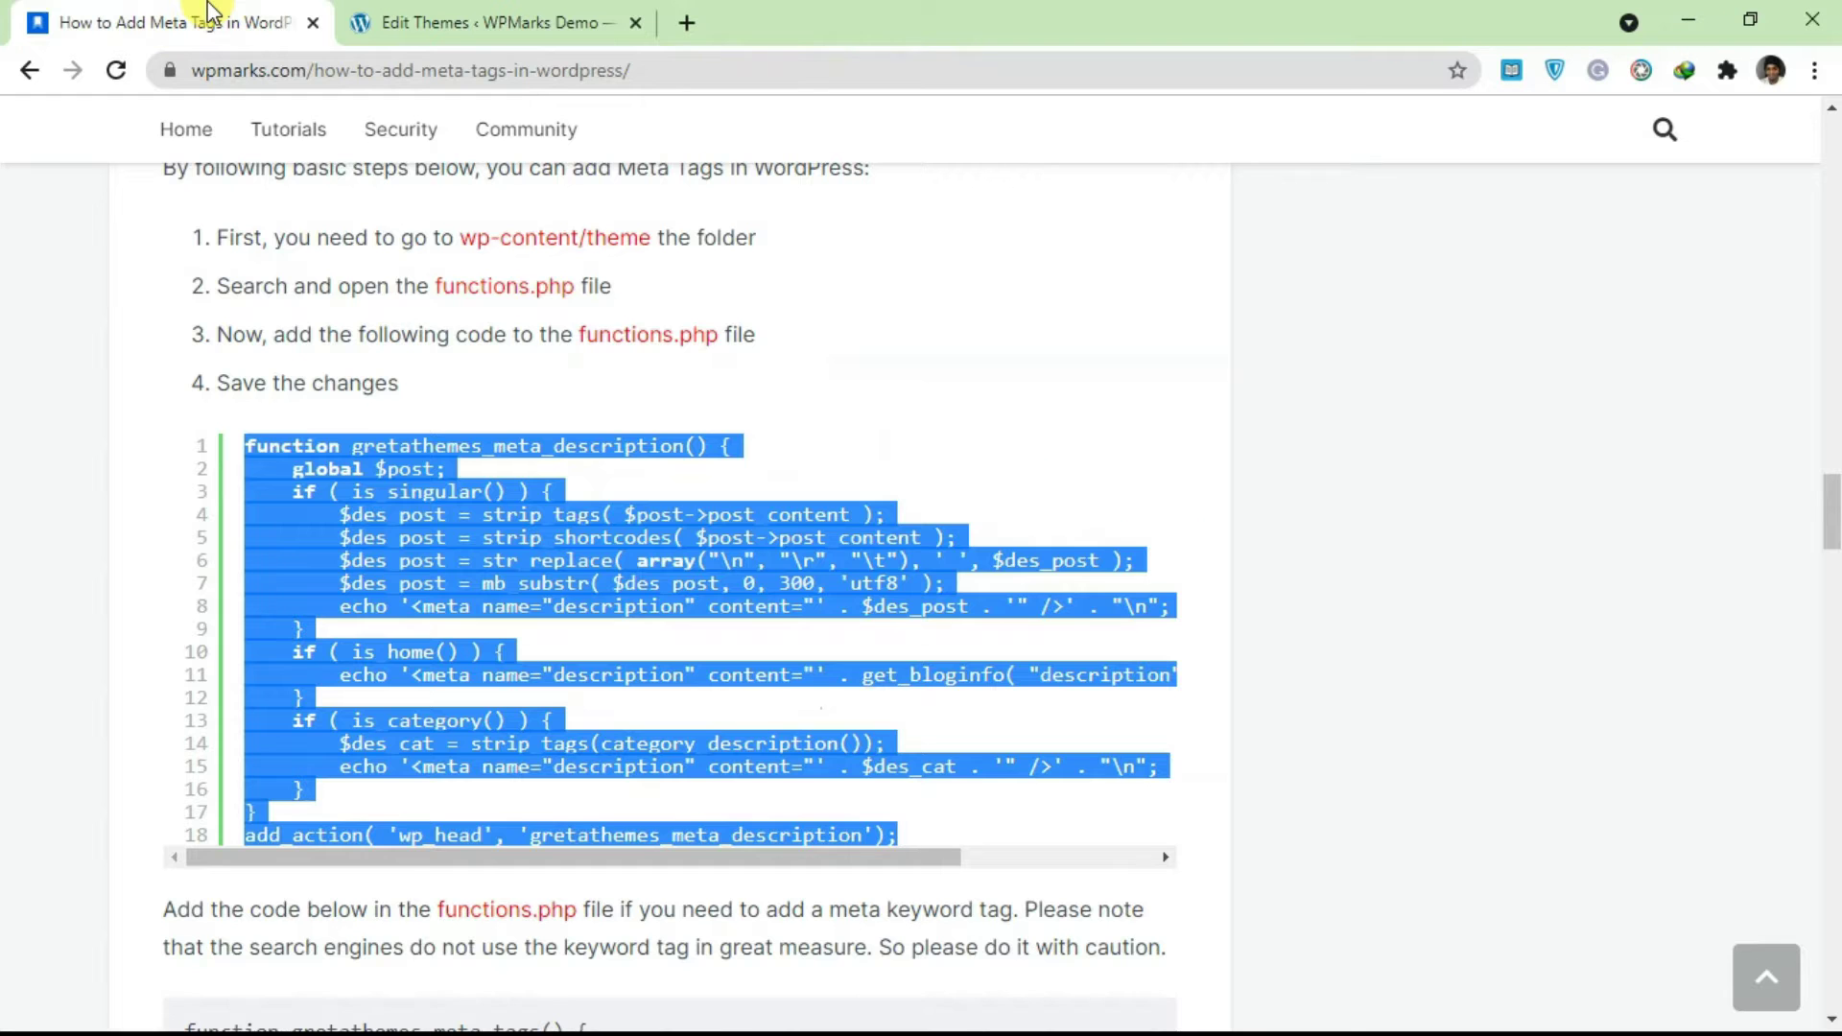
scroll(595, 600, down, 4)
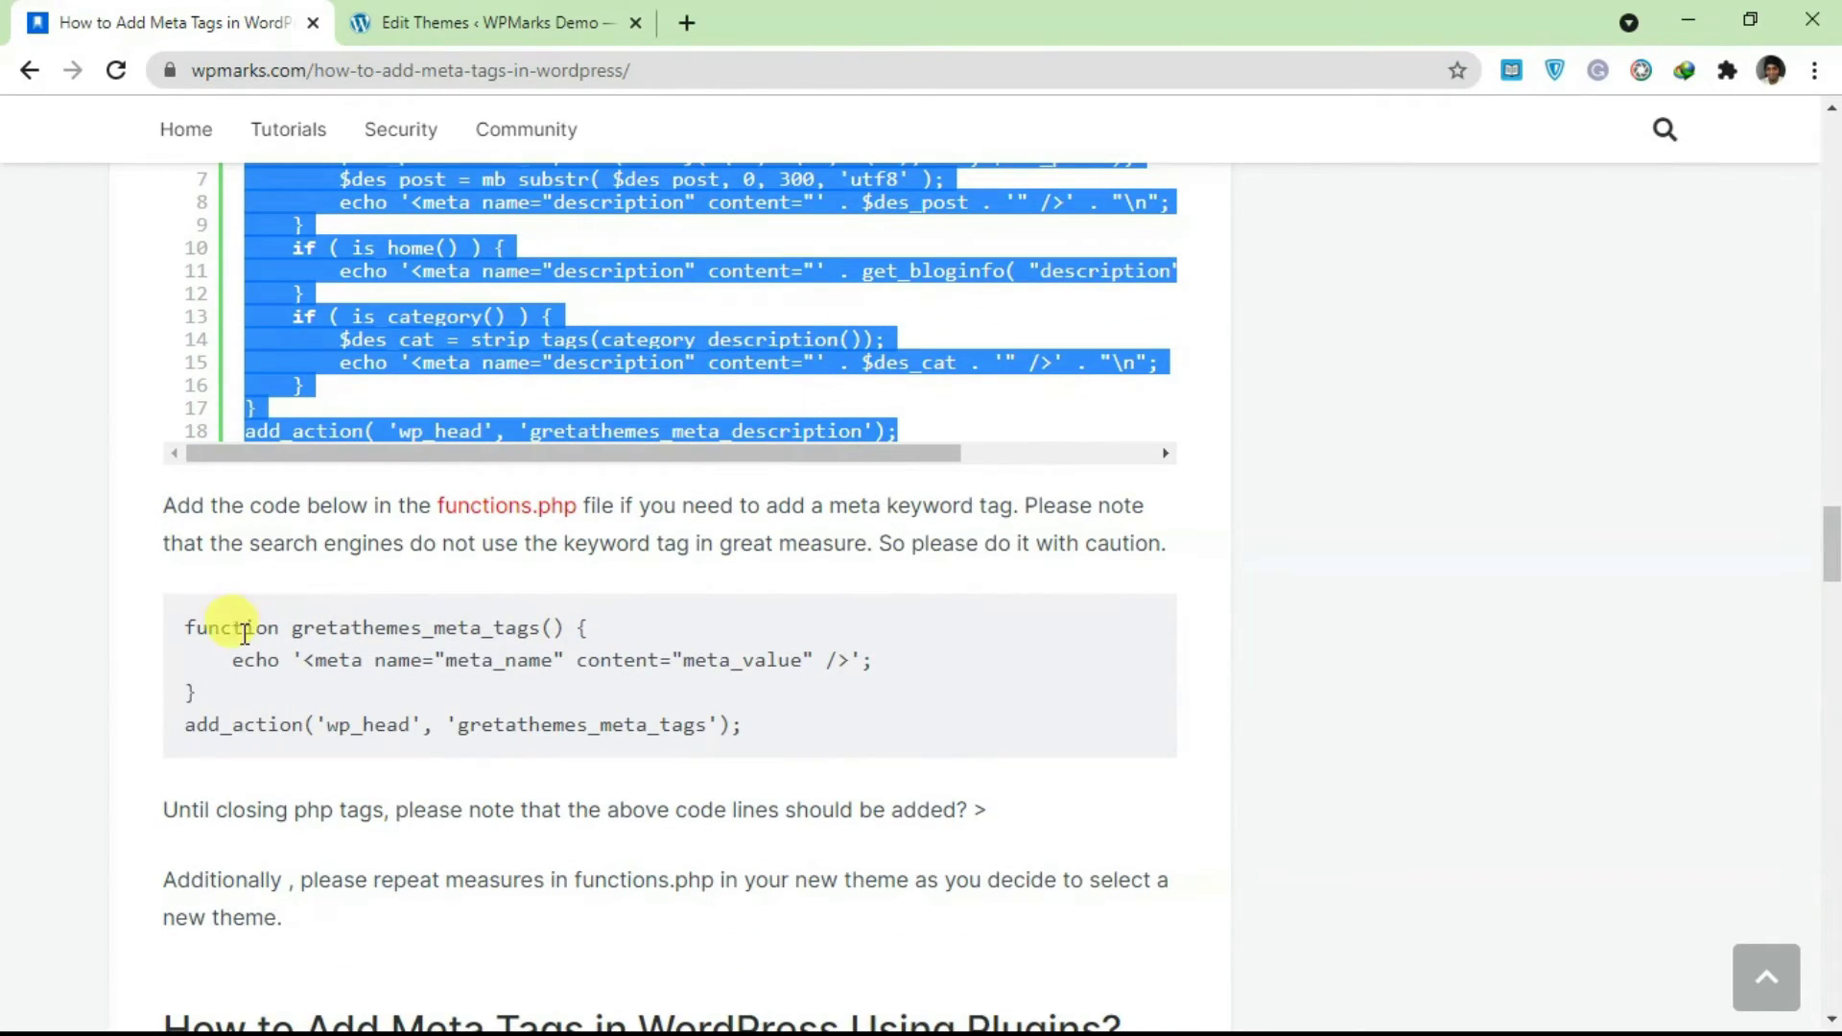
click(191, 632)
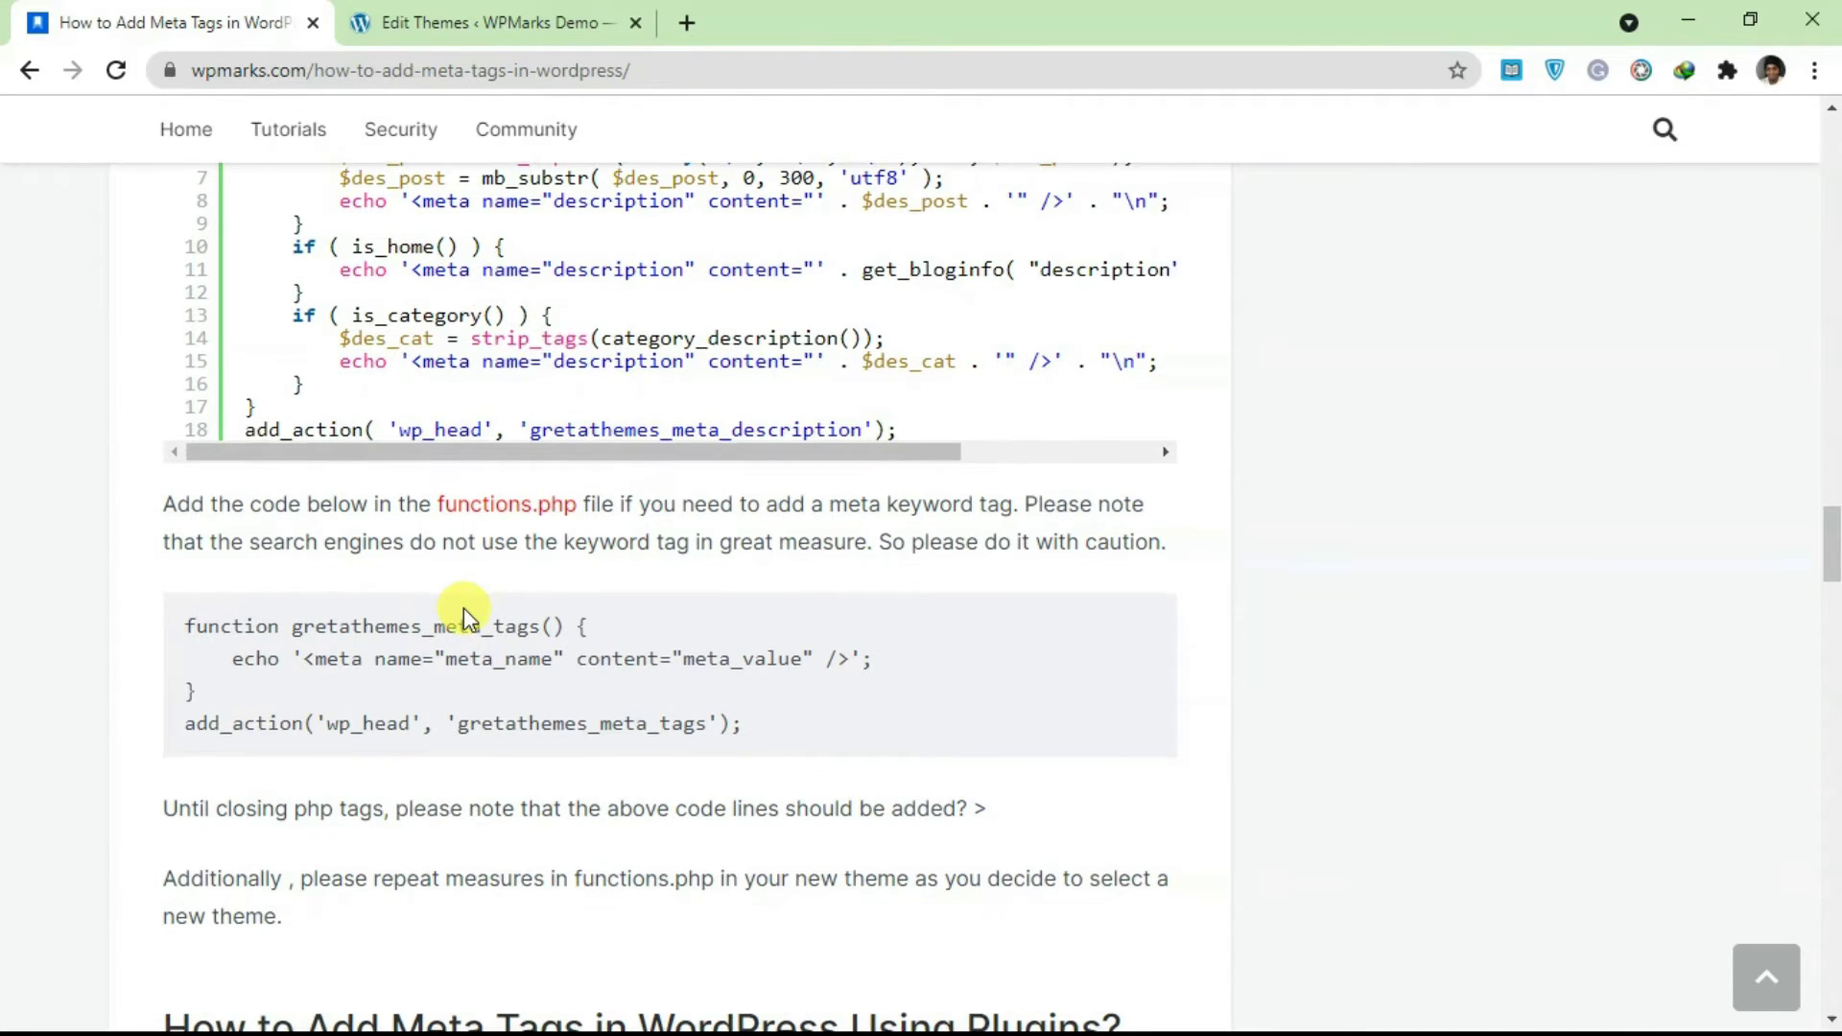
scroll(465, 611, down, 1)
scroll(447, 563, down, 4)
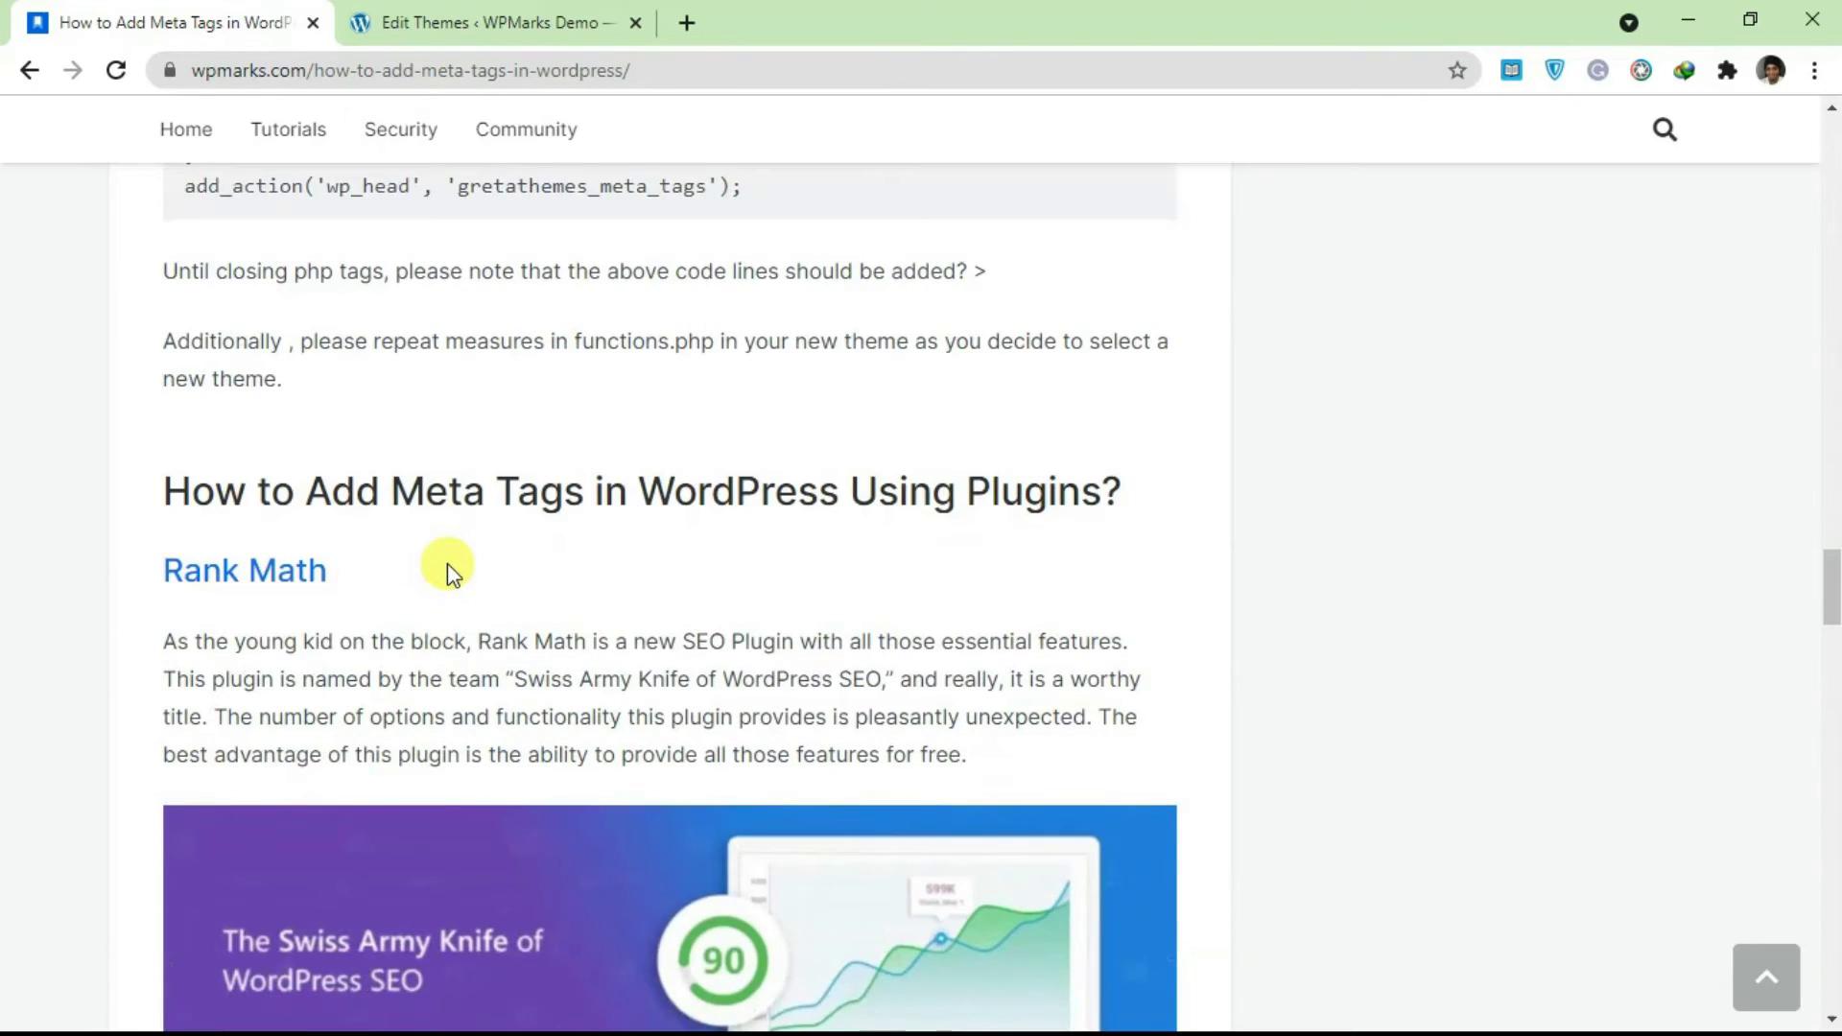
scroll(448, 563, down, 1)
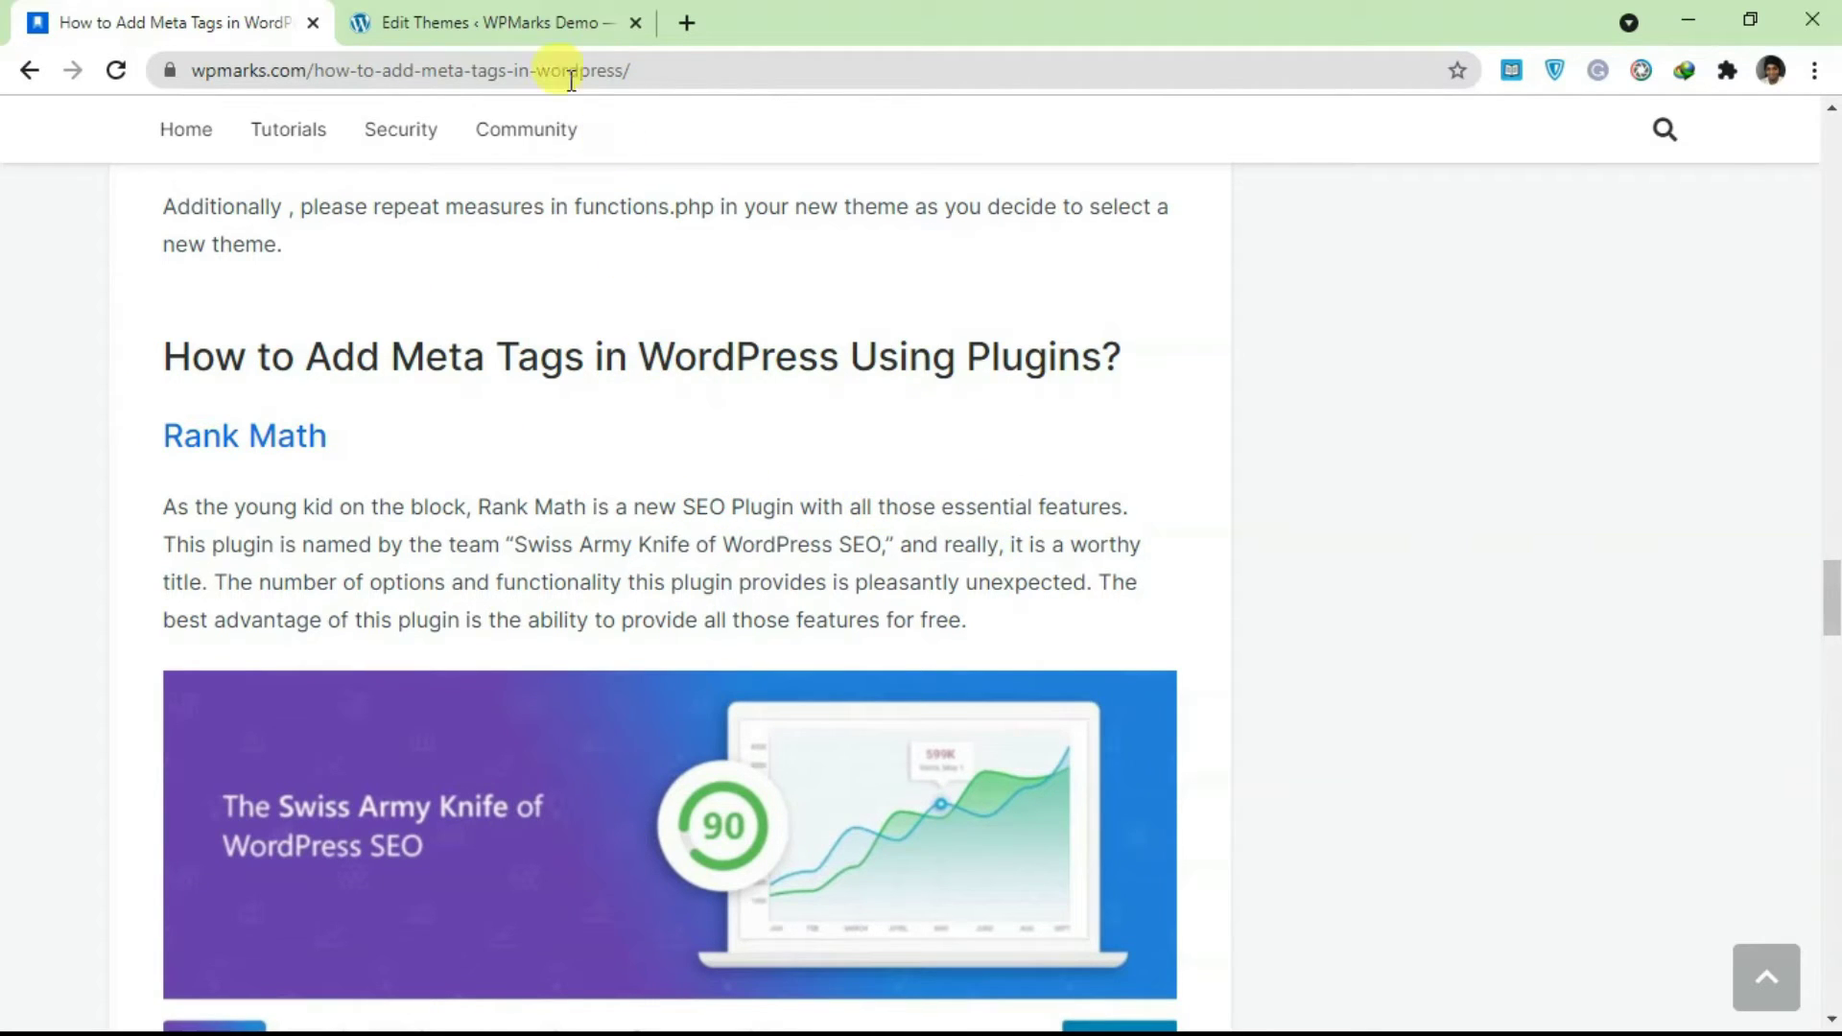
click(533, 23)
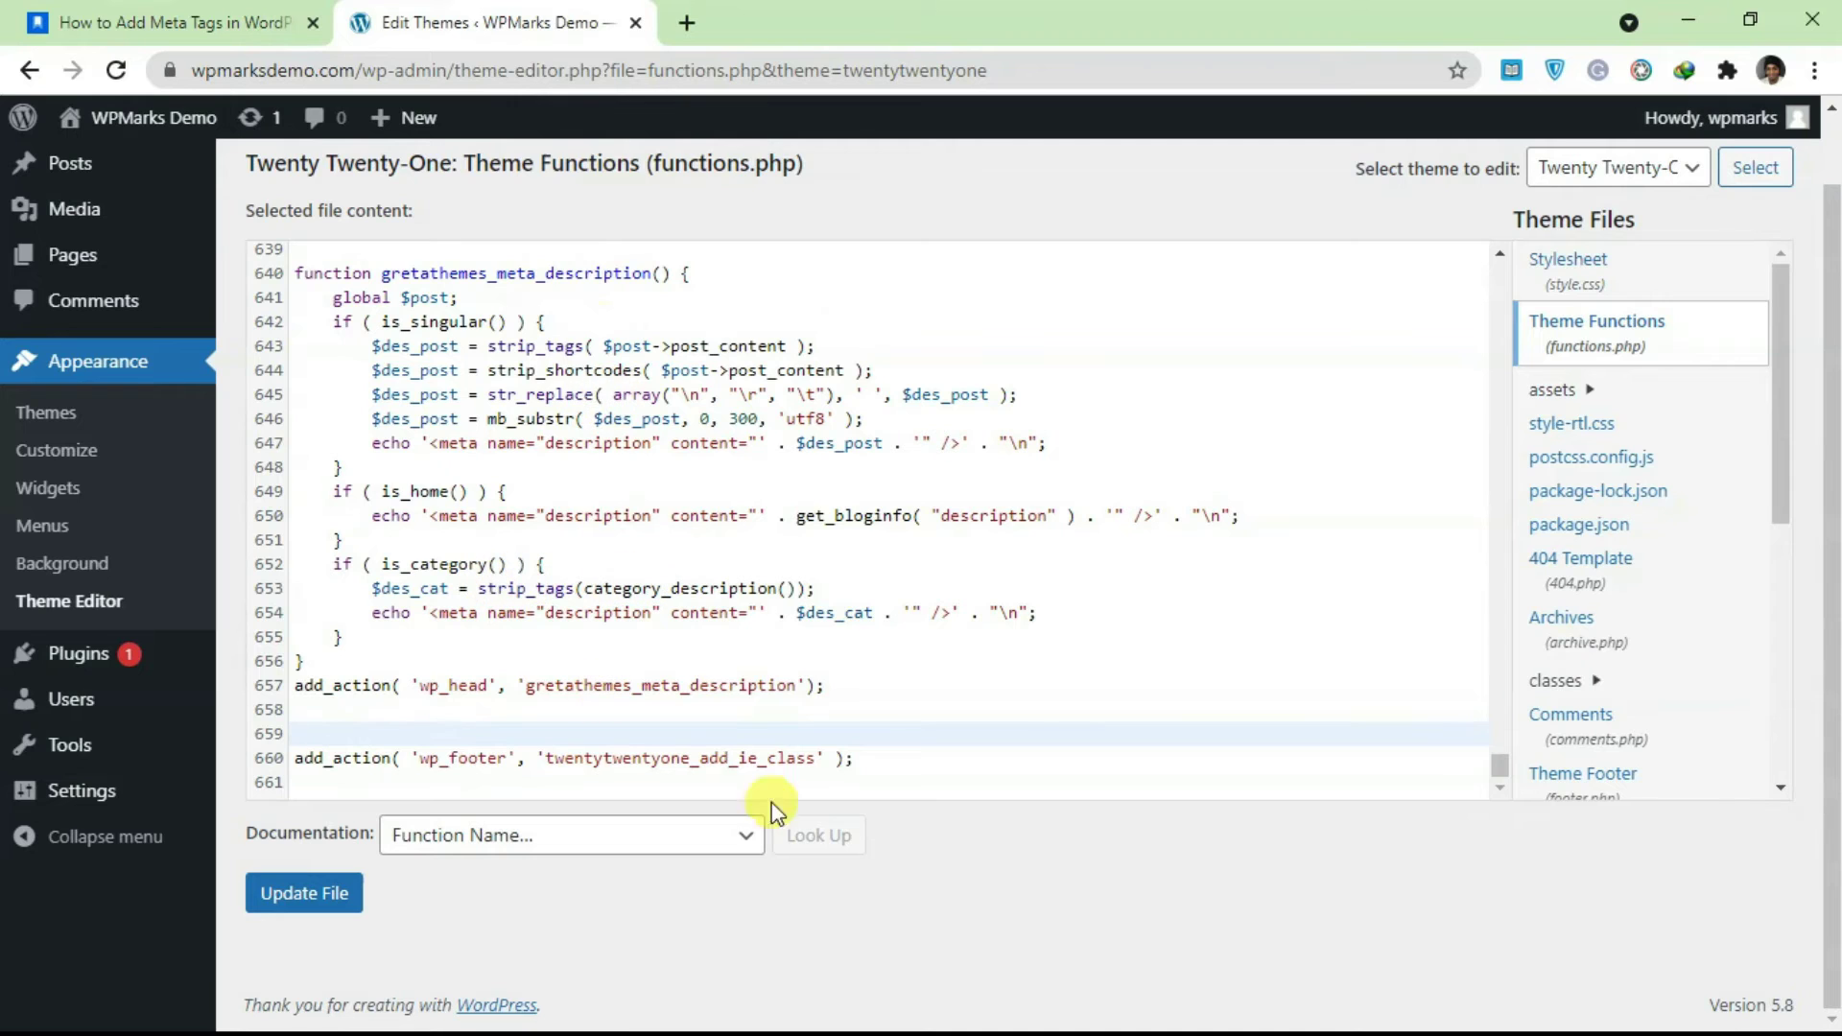
- Go to Plugins, leave the unsaved theme editor, and activate Rank Math SEO
scroll(1773, 714, up, 1)
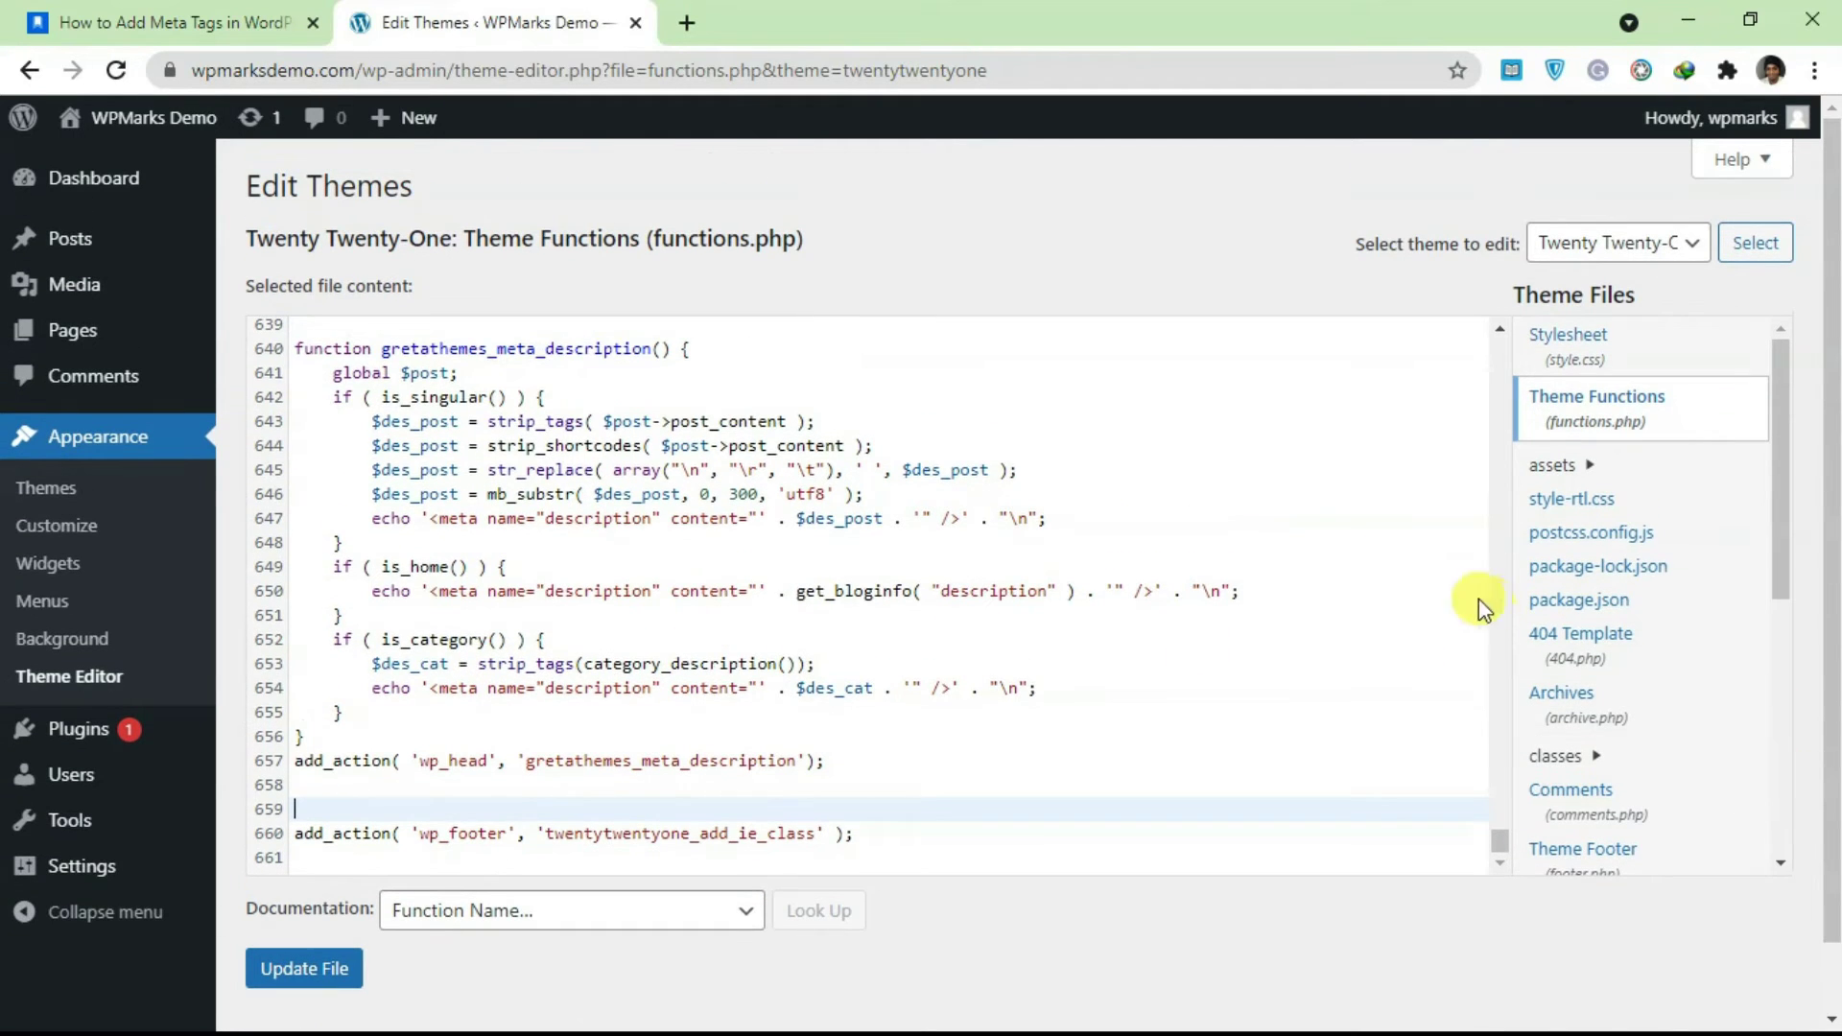
scroll(1315, 643, up, 5)
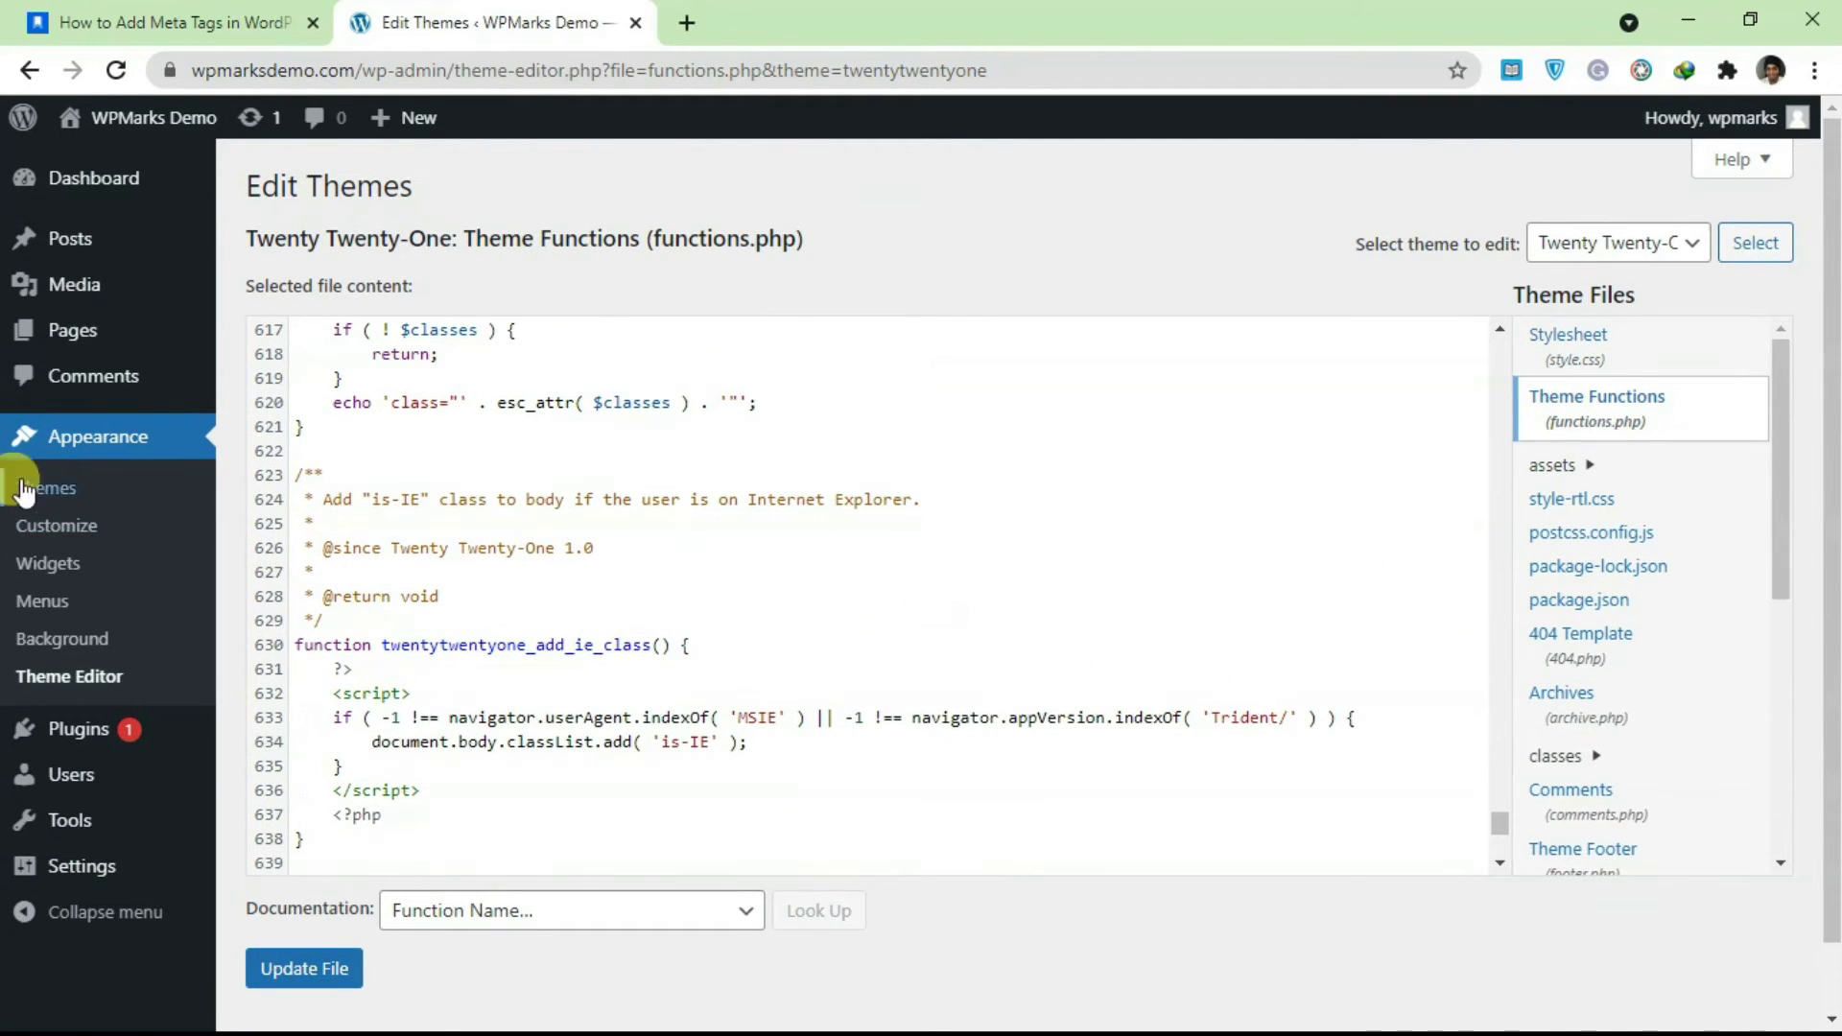
click(180, 742)
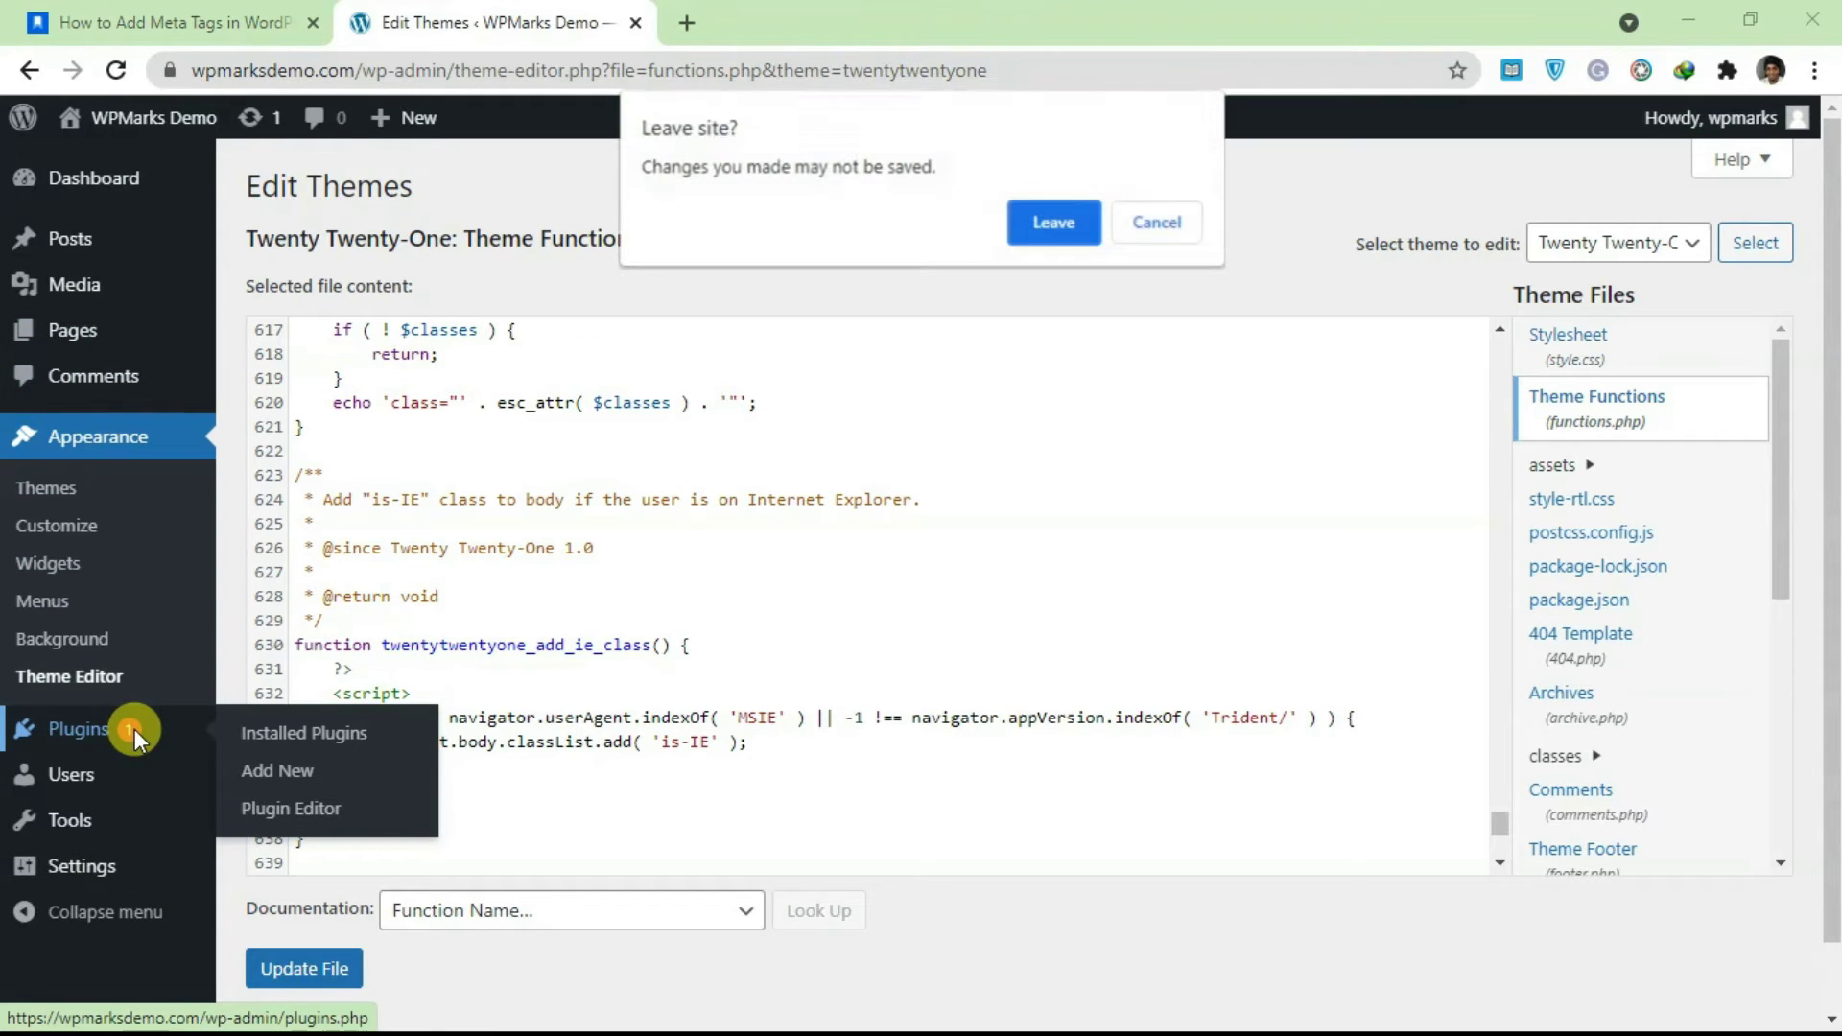
click(1075, 235)
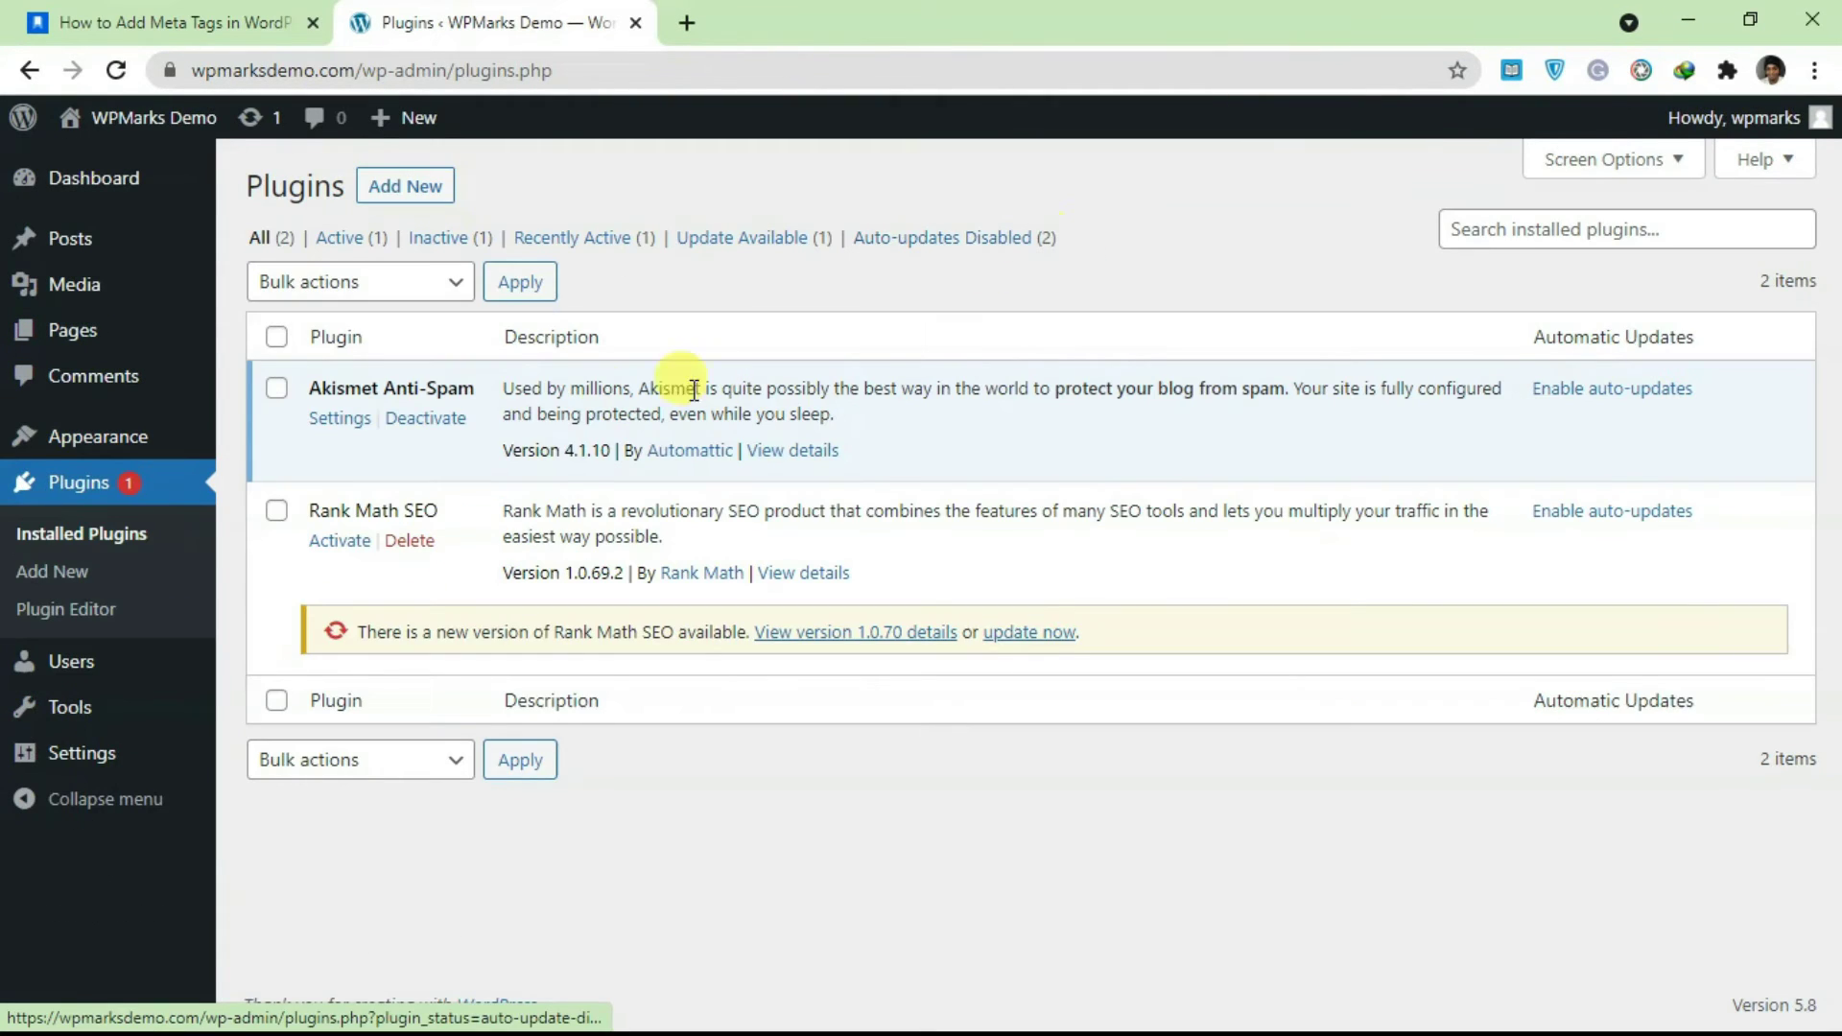
click(345, 541)
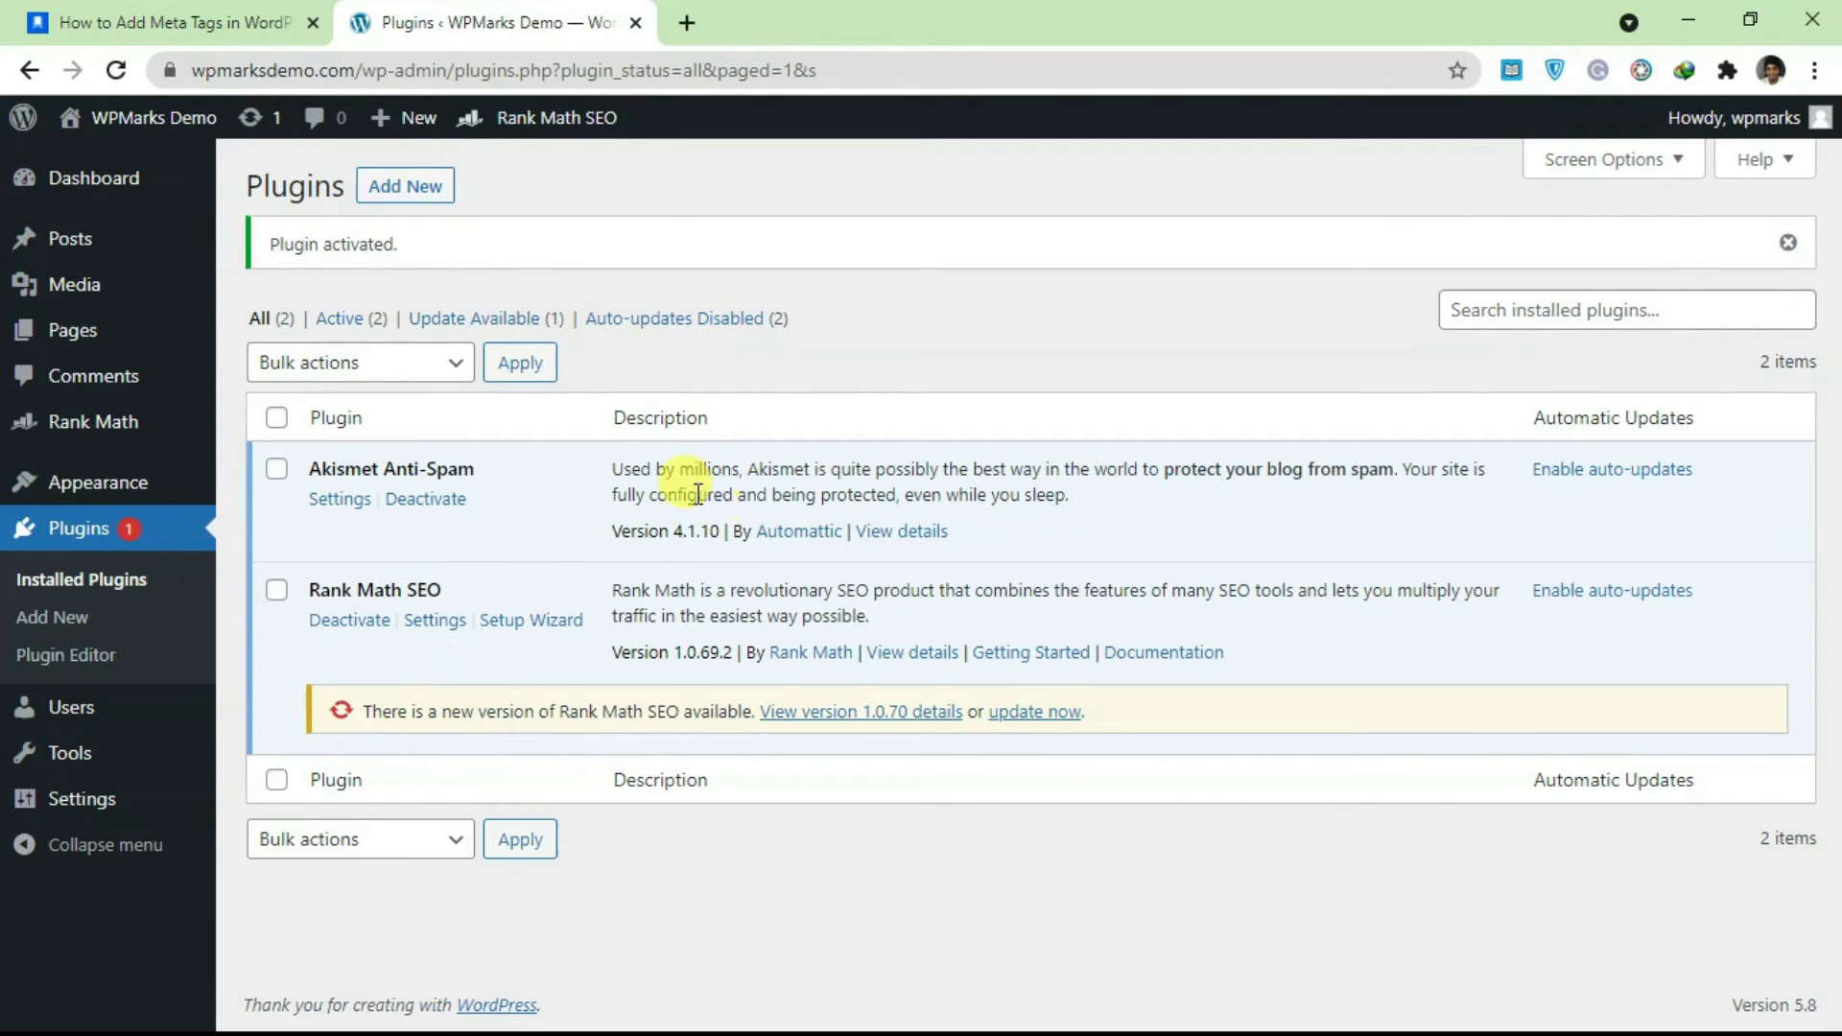
mouse_move(133, 251)
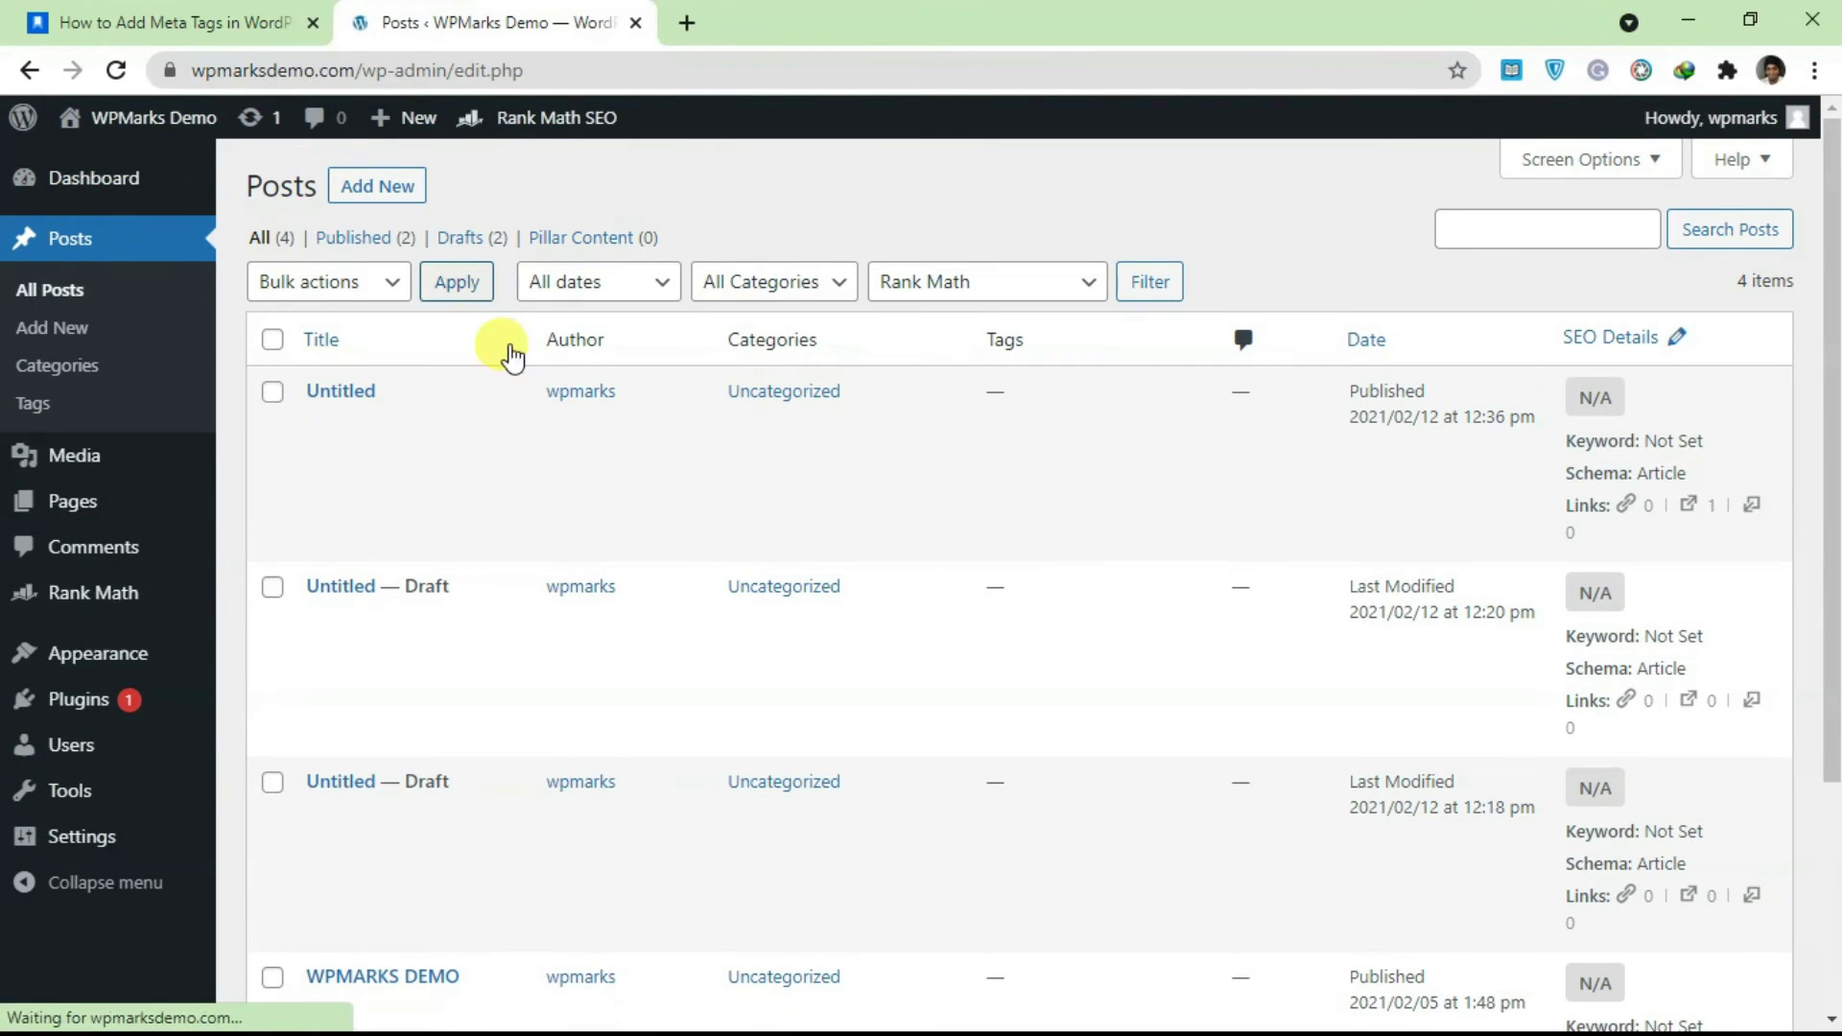
- Edit the WPMARKS DEMO post and show its Rank Math SEO panel with the 4/100 score
scroll(678, 493, down, 4)
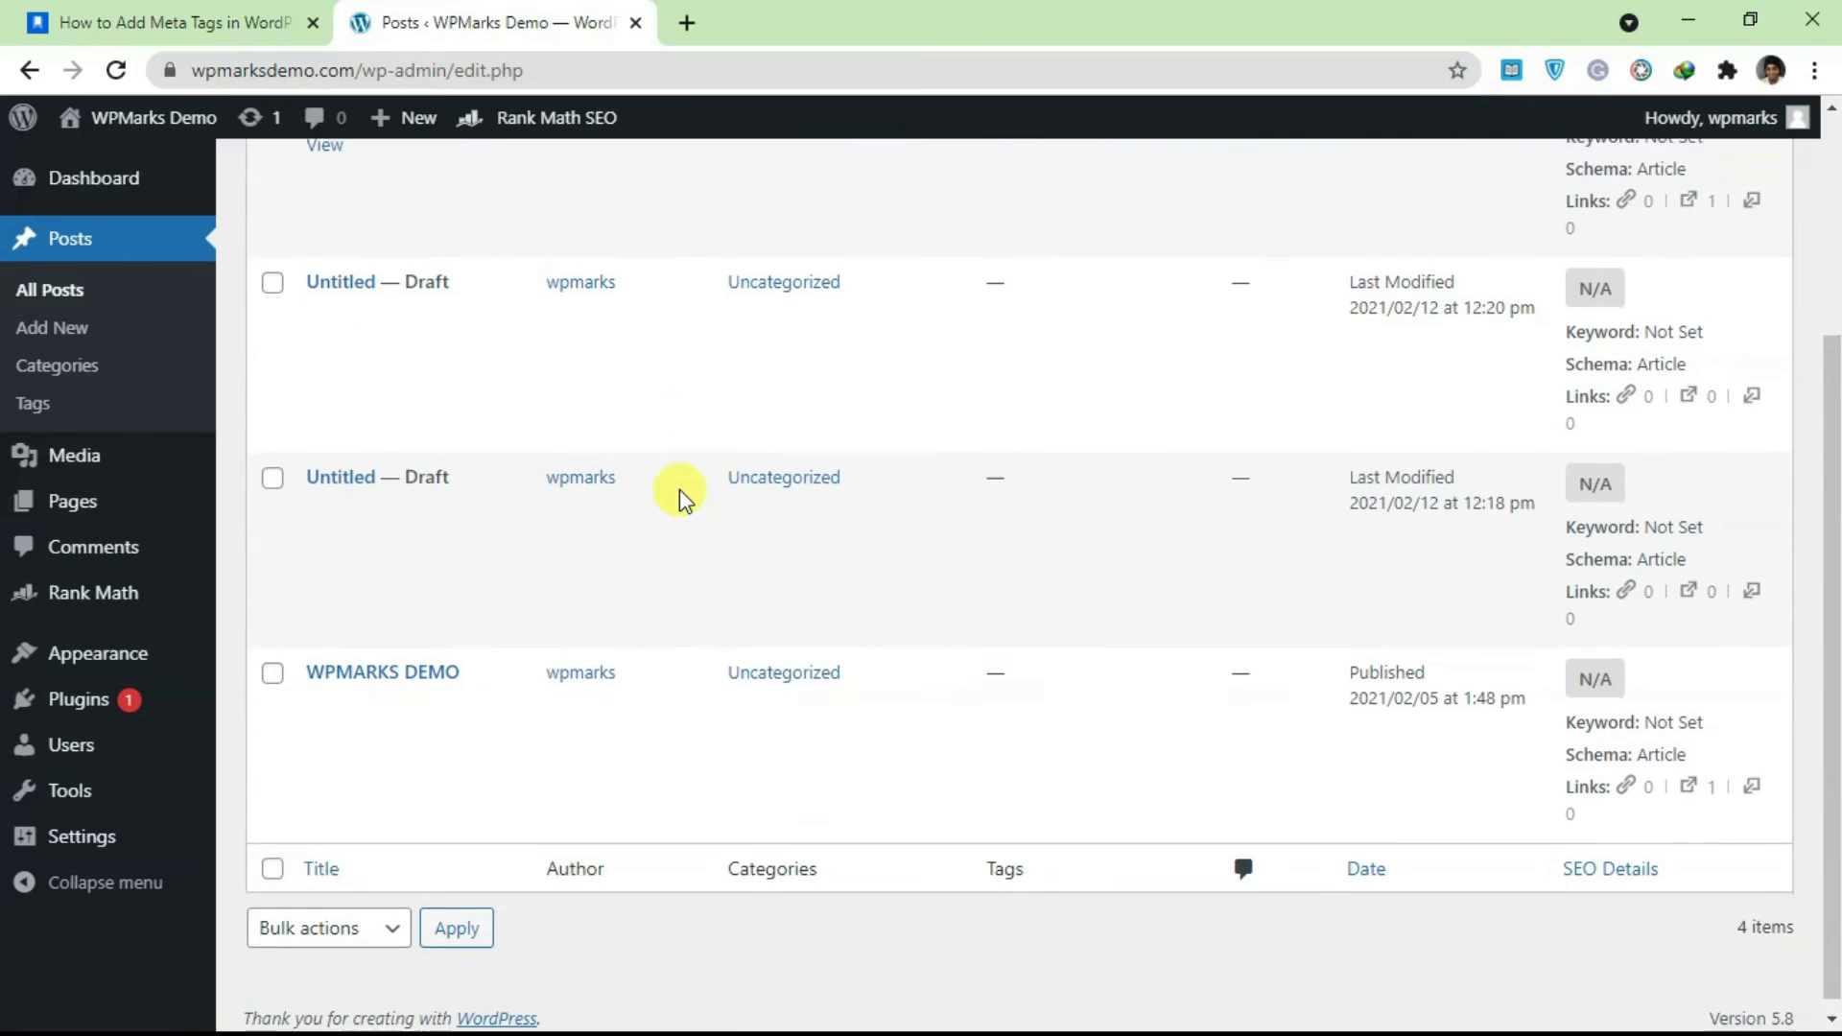
click(316, 692)
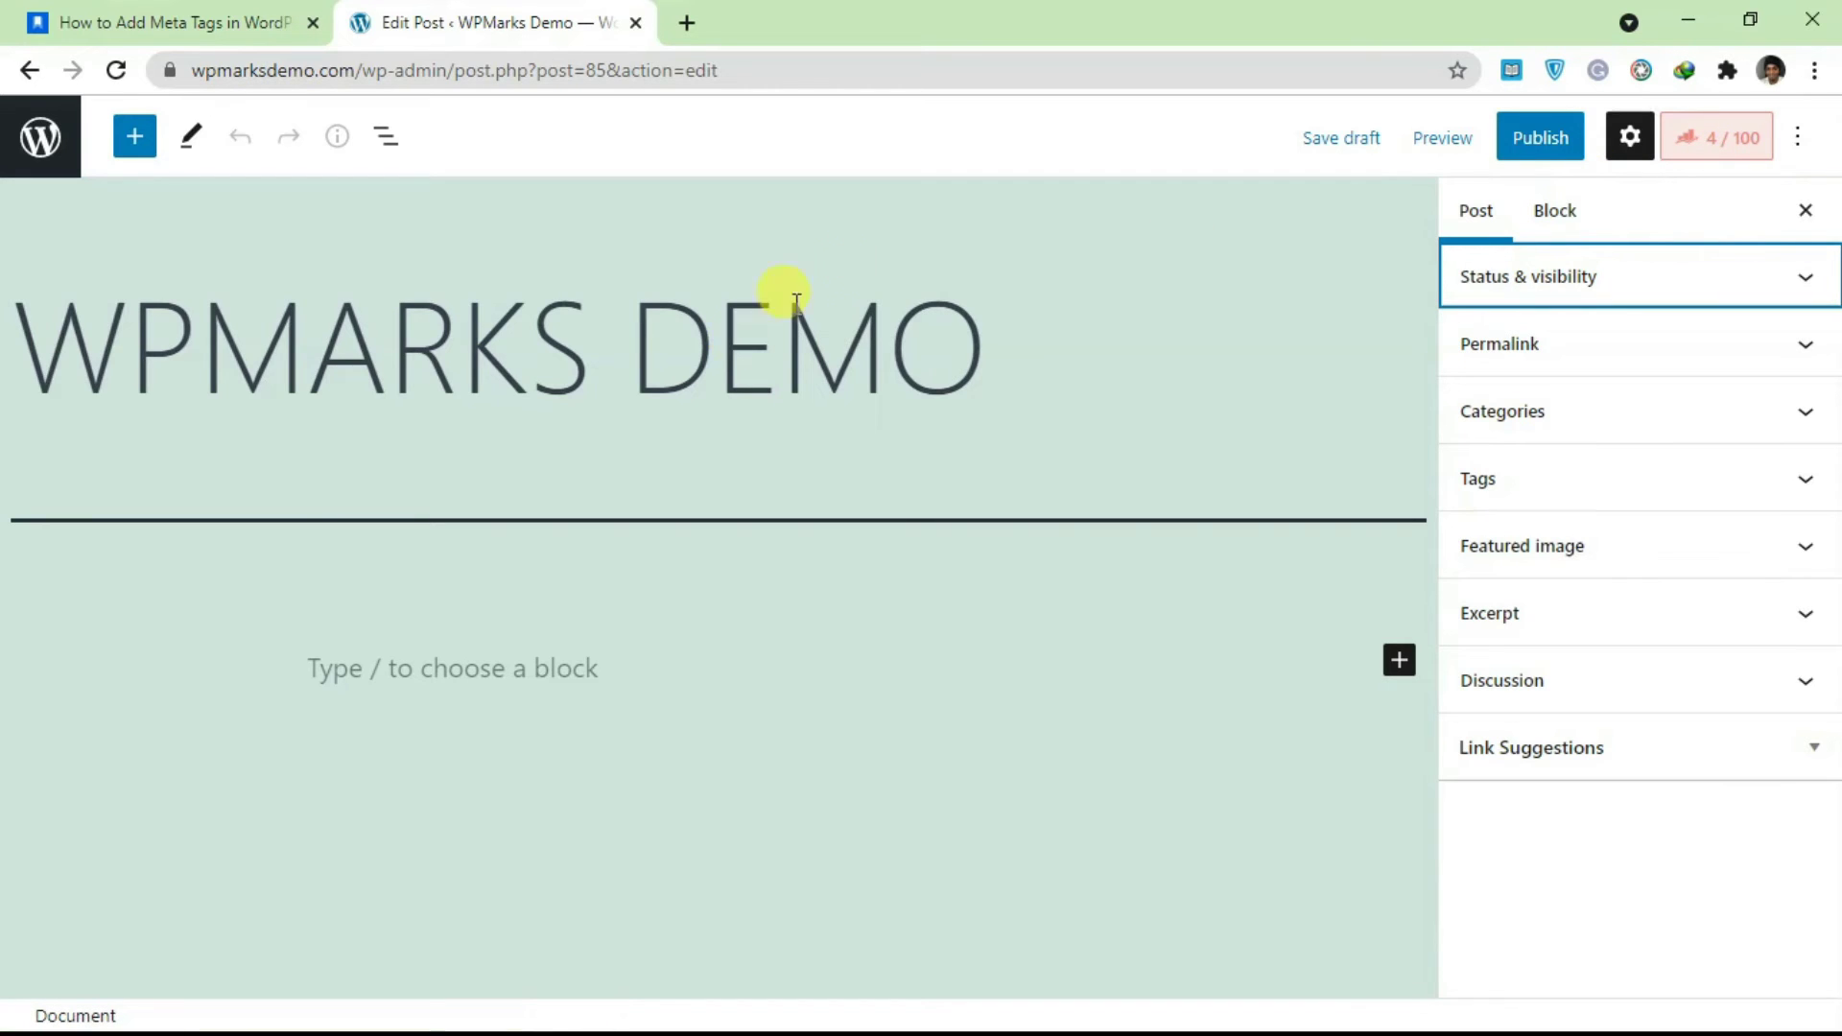
click(1717, 143)
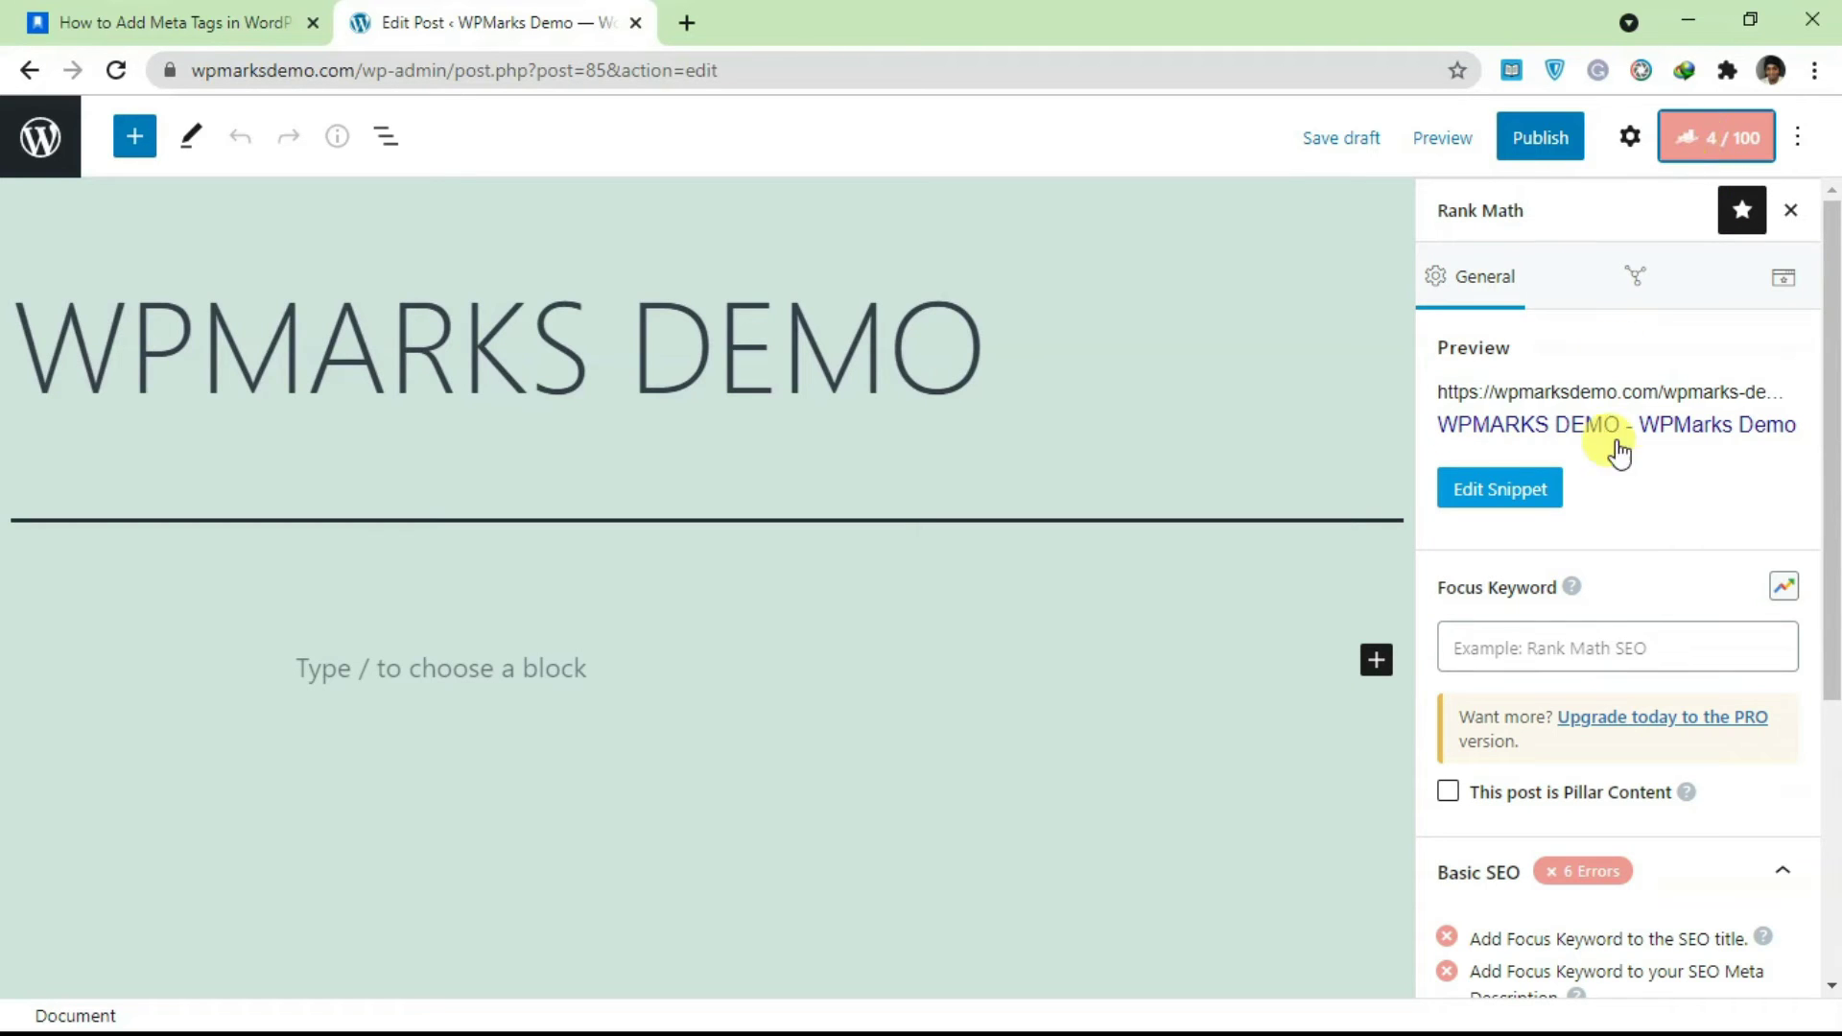
scroll(1598, 466, down, 2)
scroll(1629, 566, down, 3)
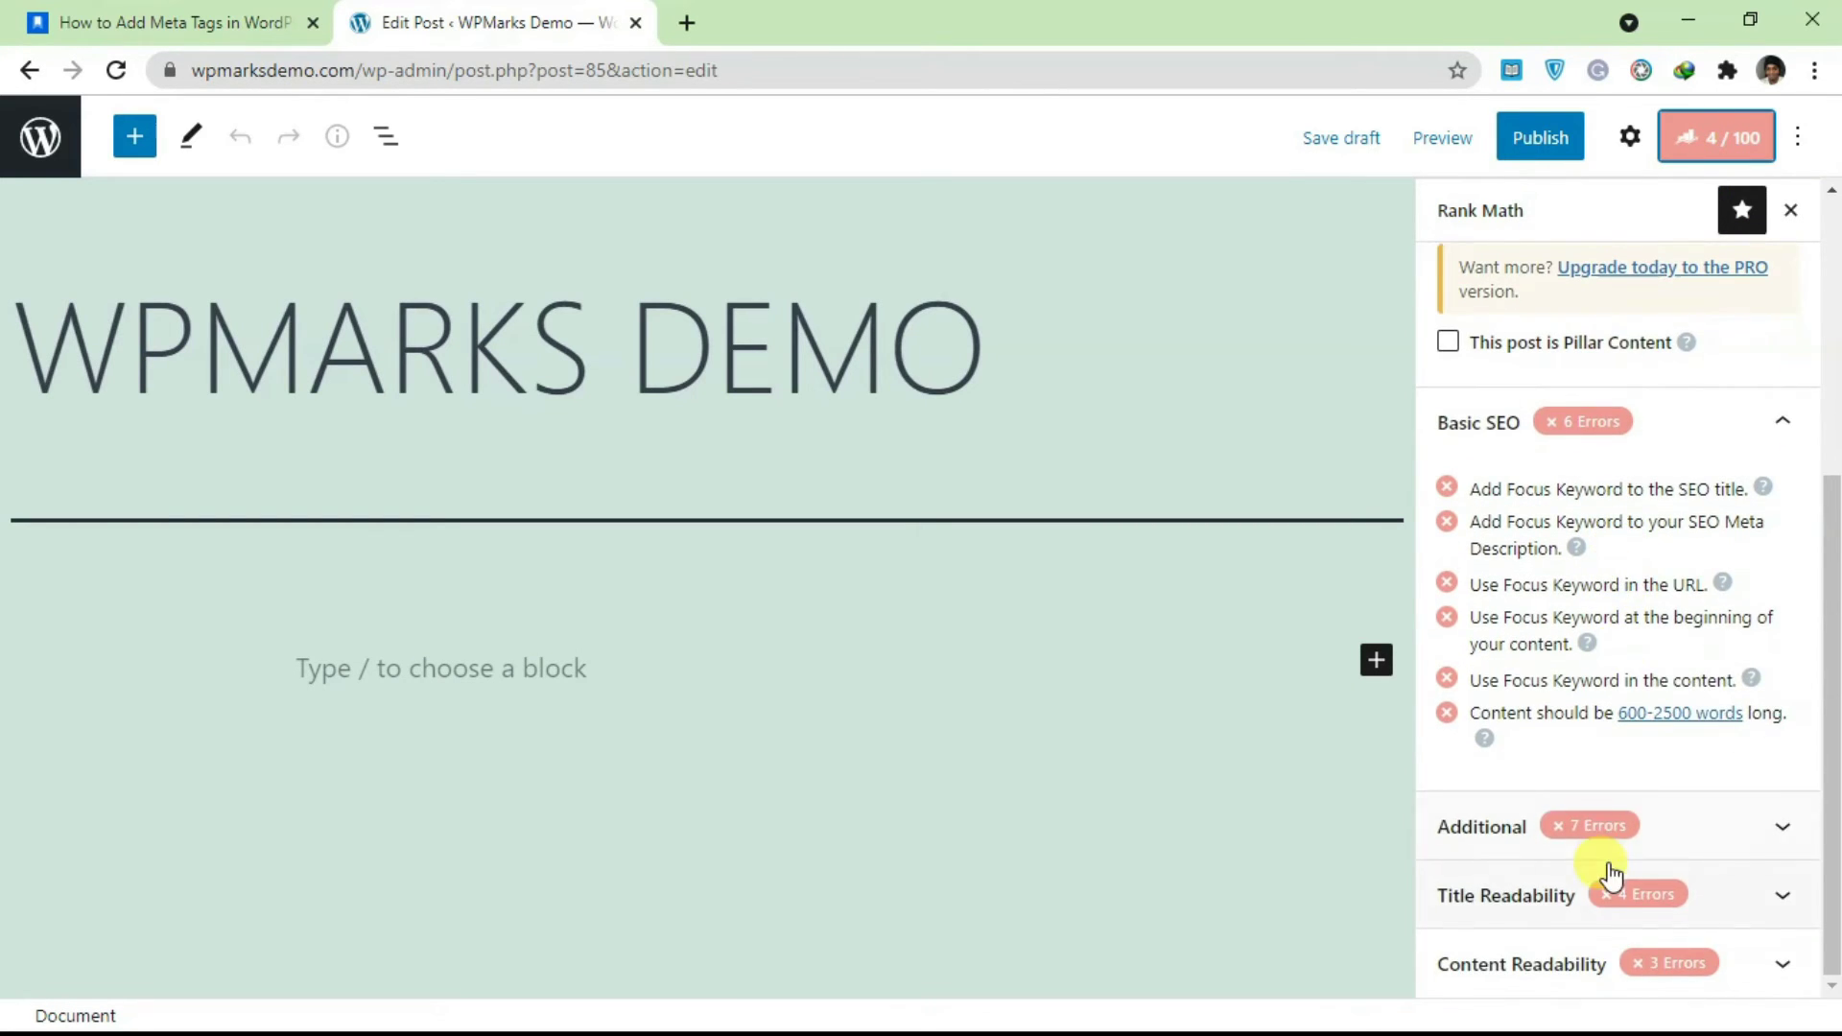
scroll(1596, 864, up, 5)
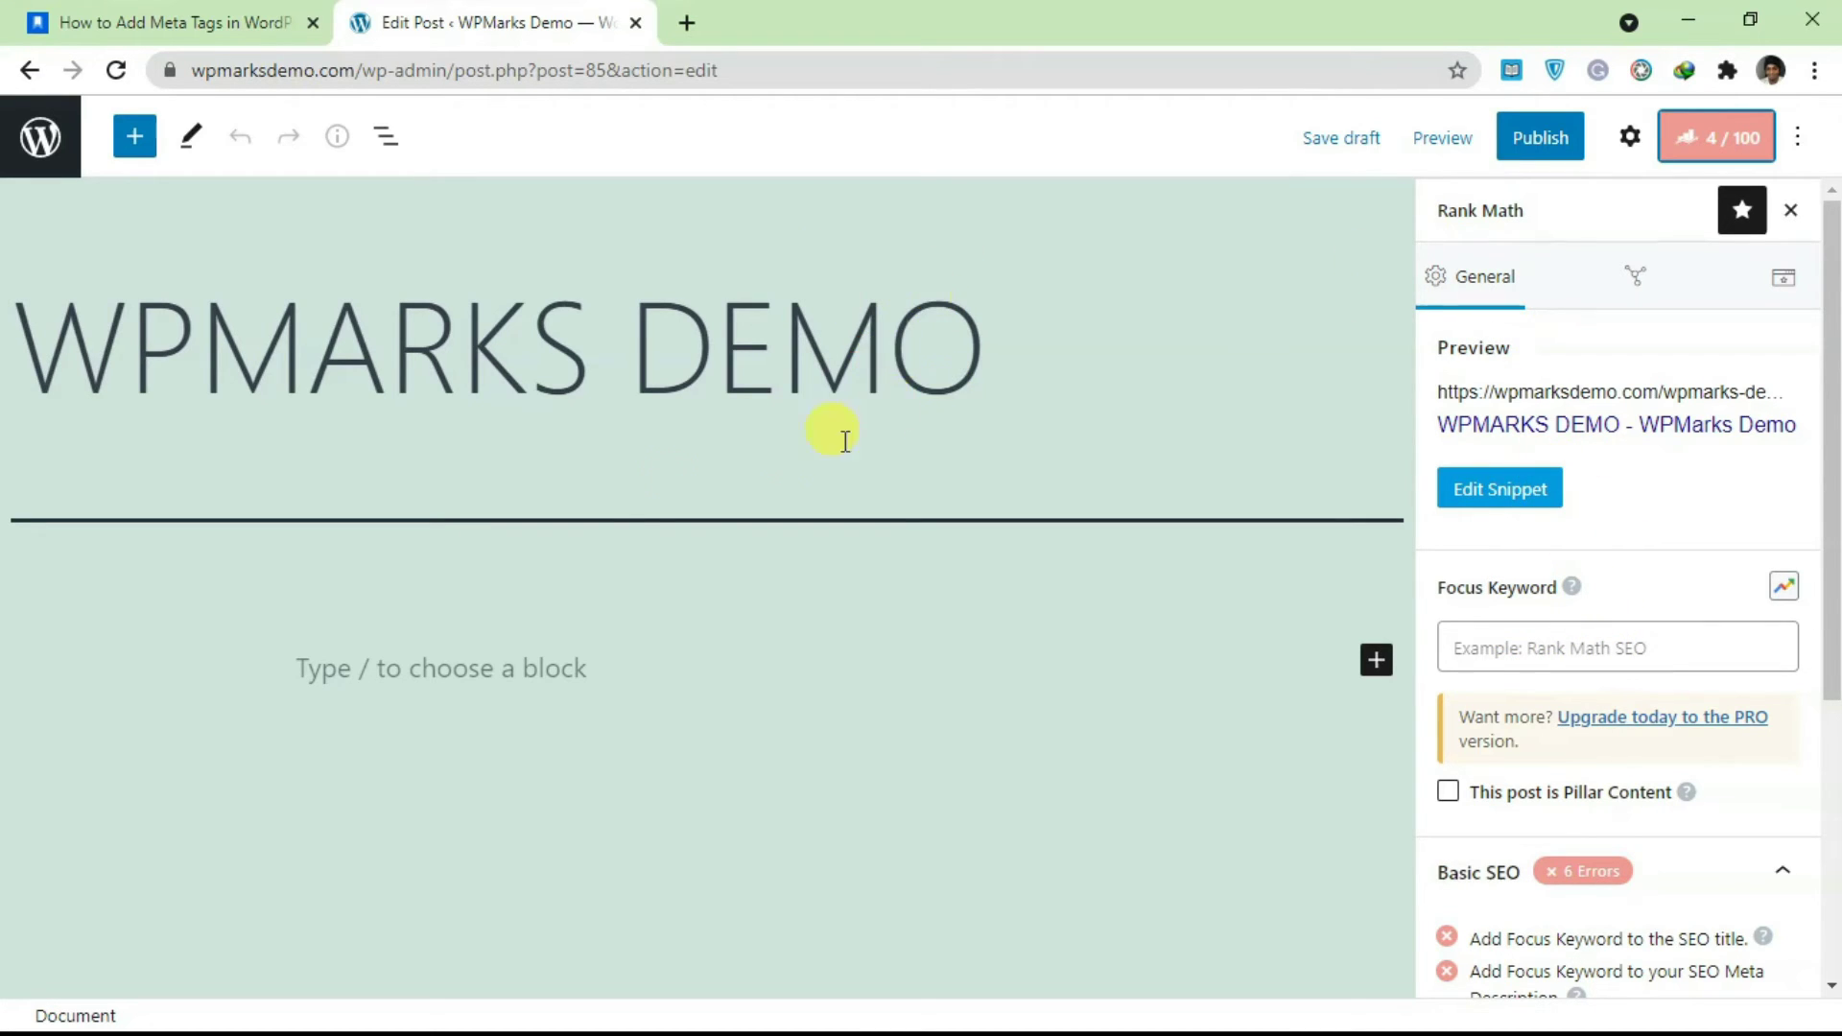
- In Edit Snippet, enter trial Description 'this is a post abput addi' and Title 'Meta tags description'
click(1509, 494)
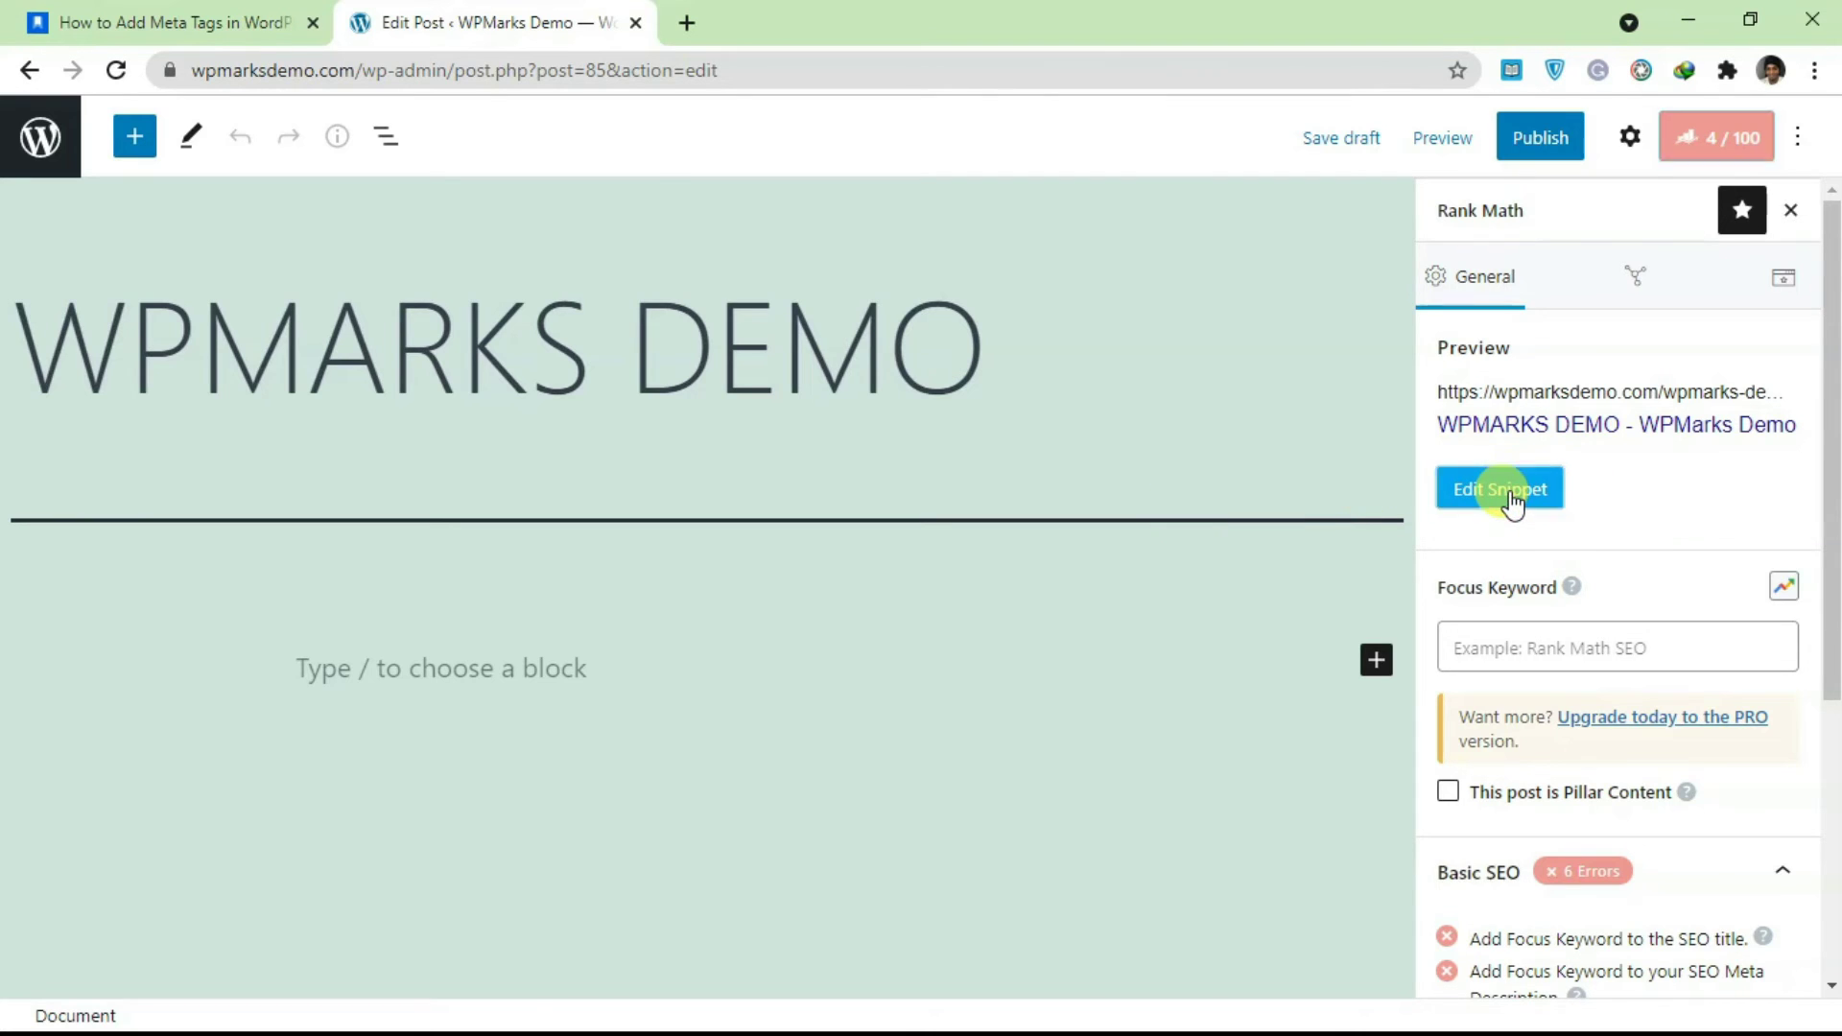
scroll(575, 590, down, 1)
click(658, 629)
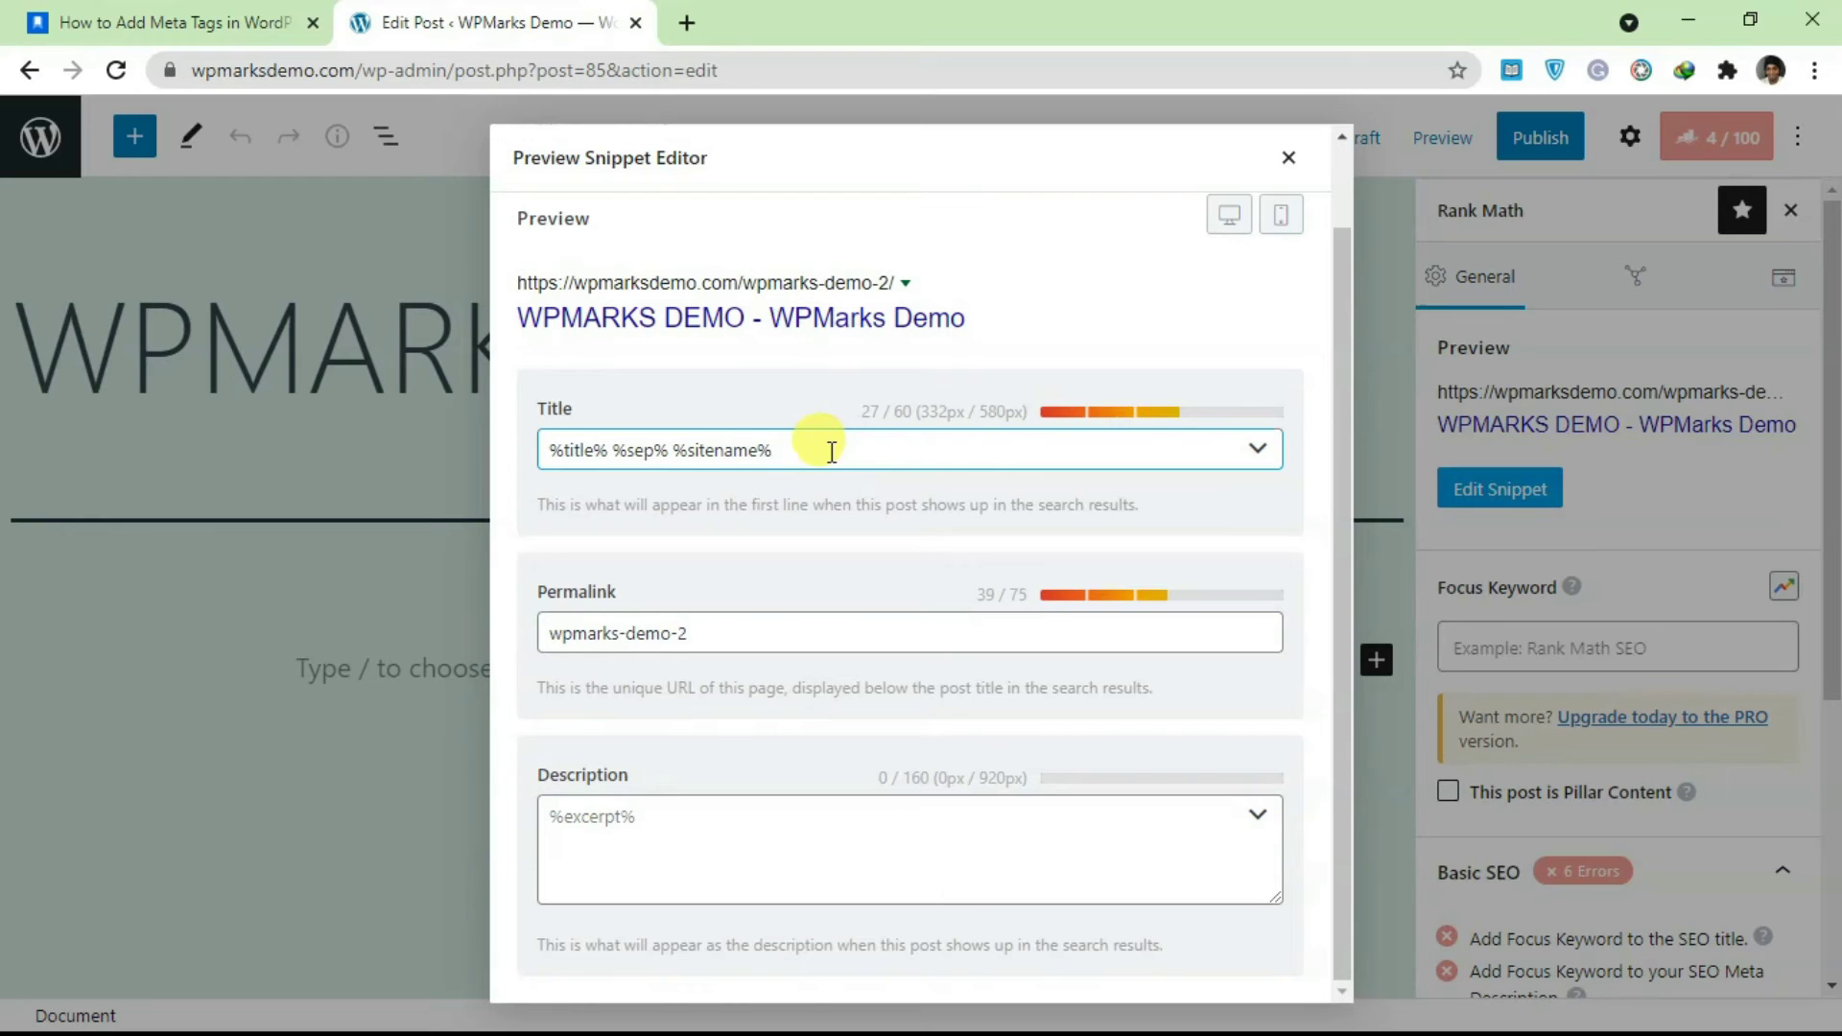
drag(822, 452, 552, 440)
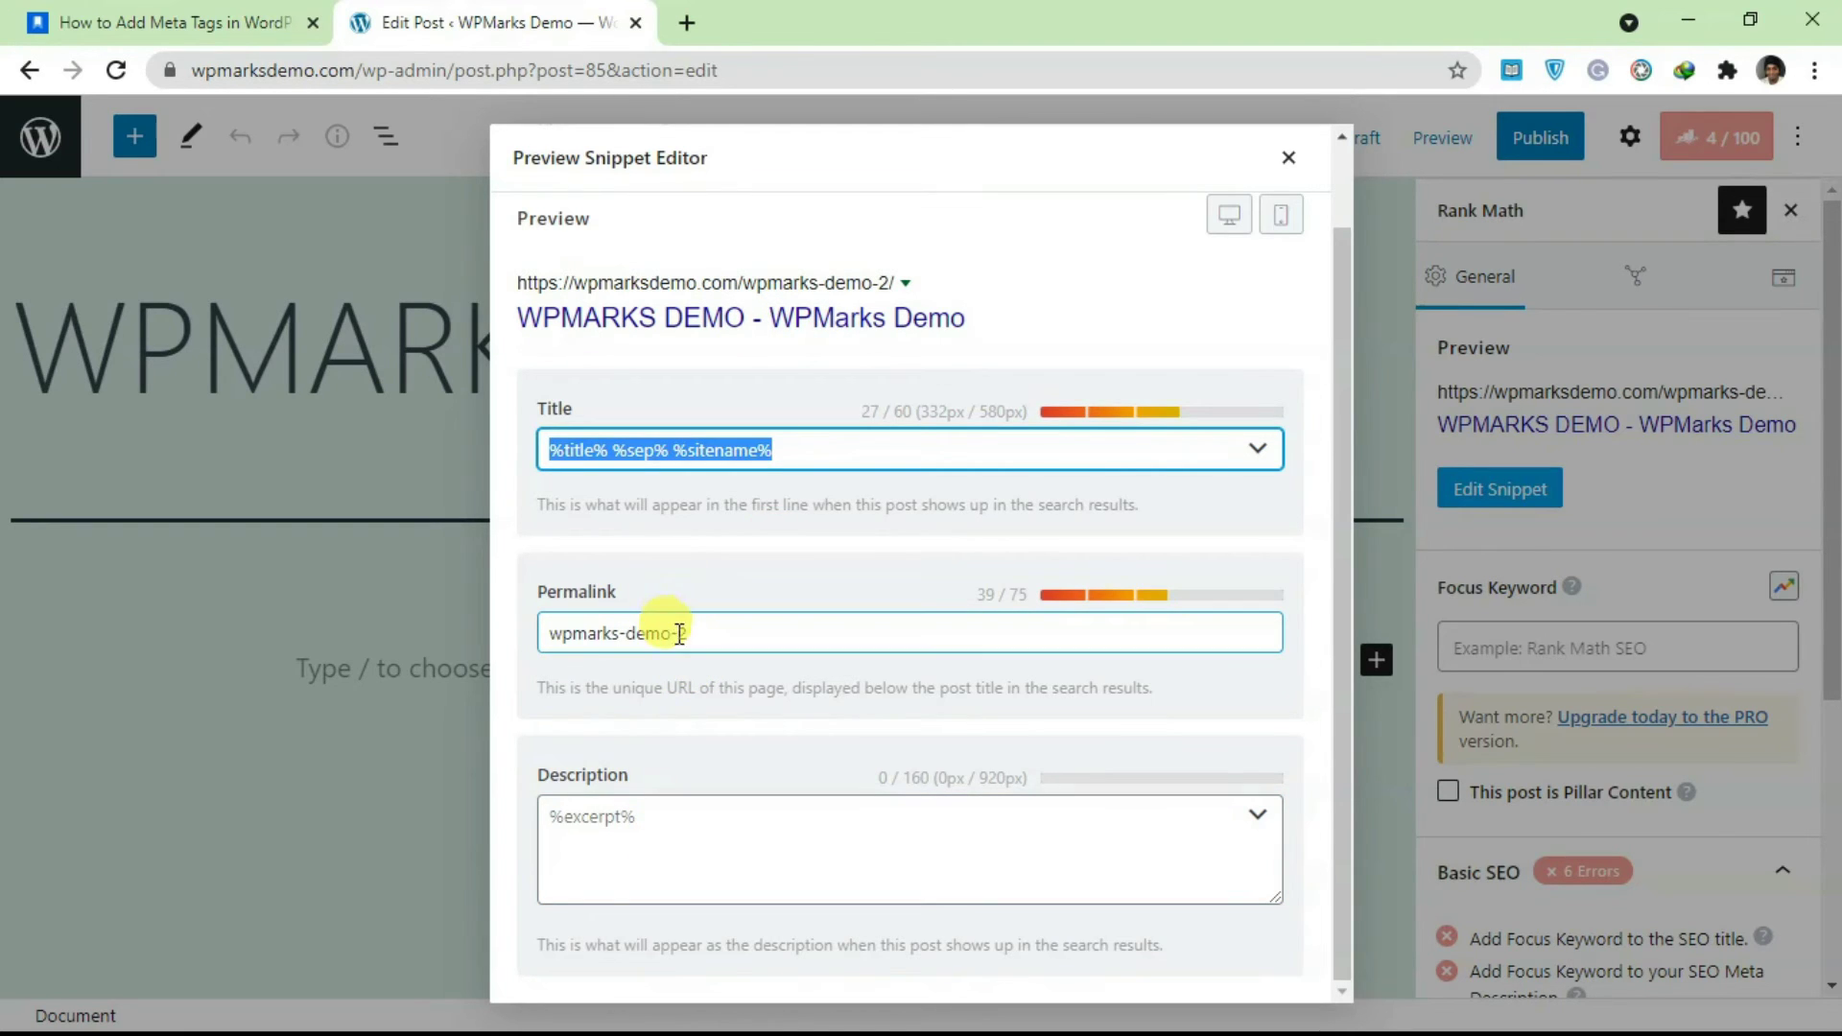
click(666, 826)
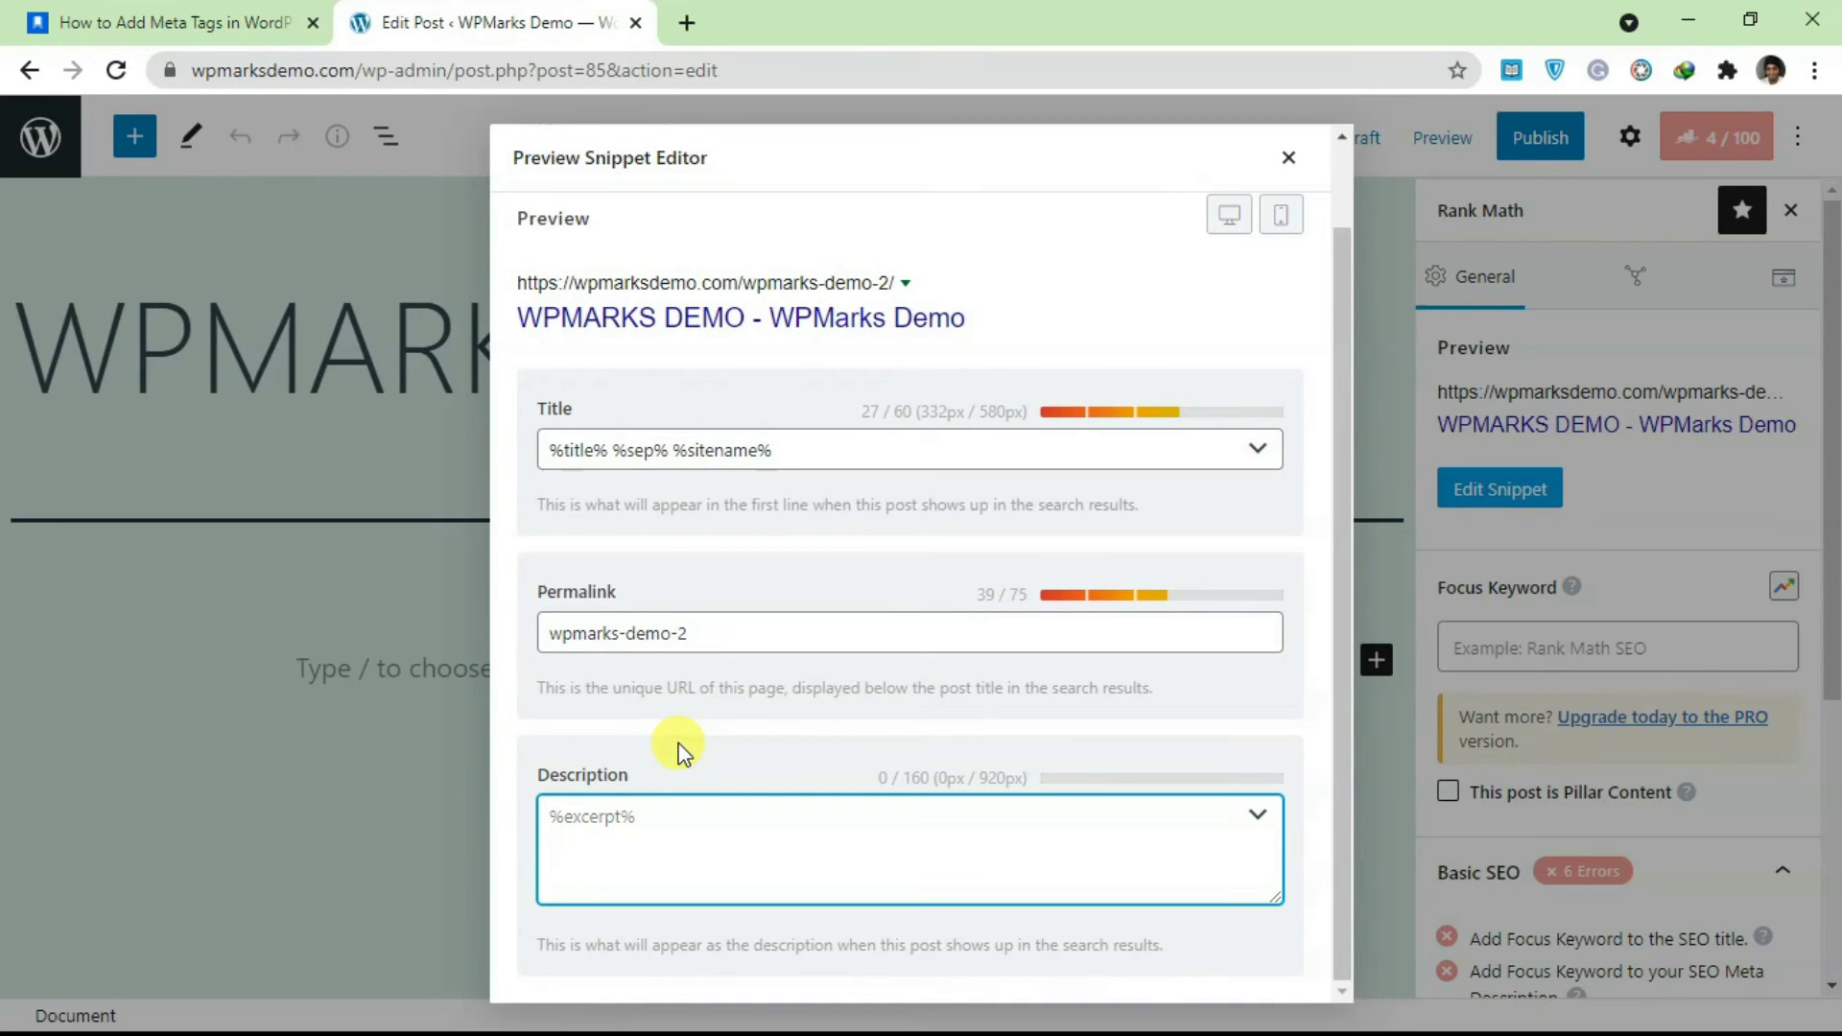
text(this is)
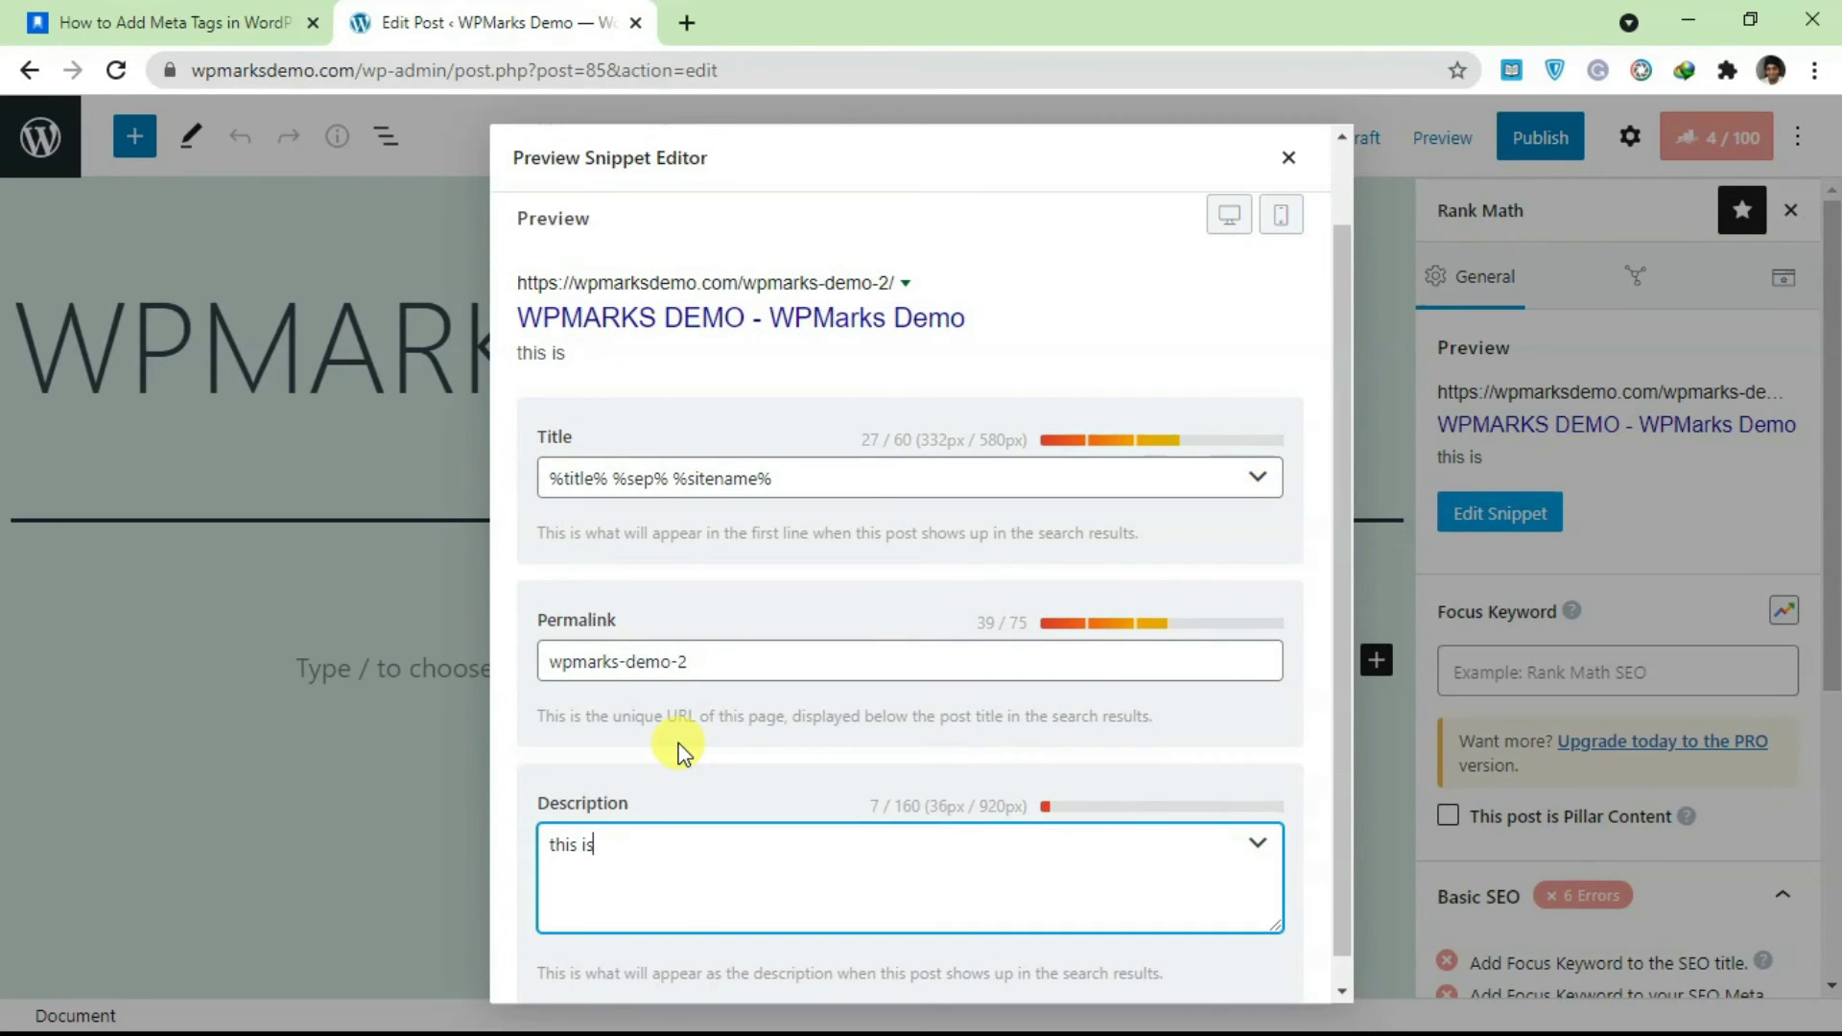
text( a post abput)
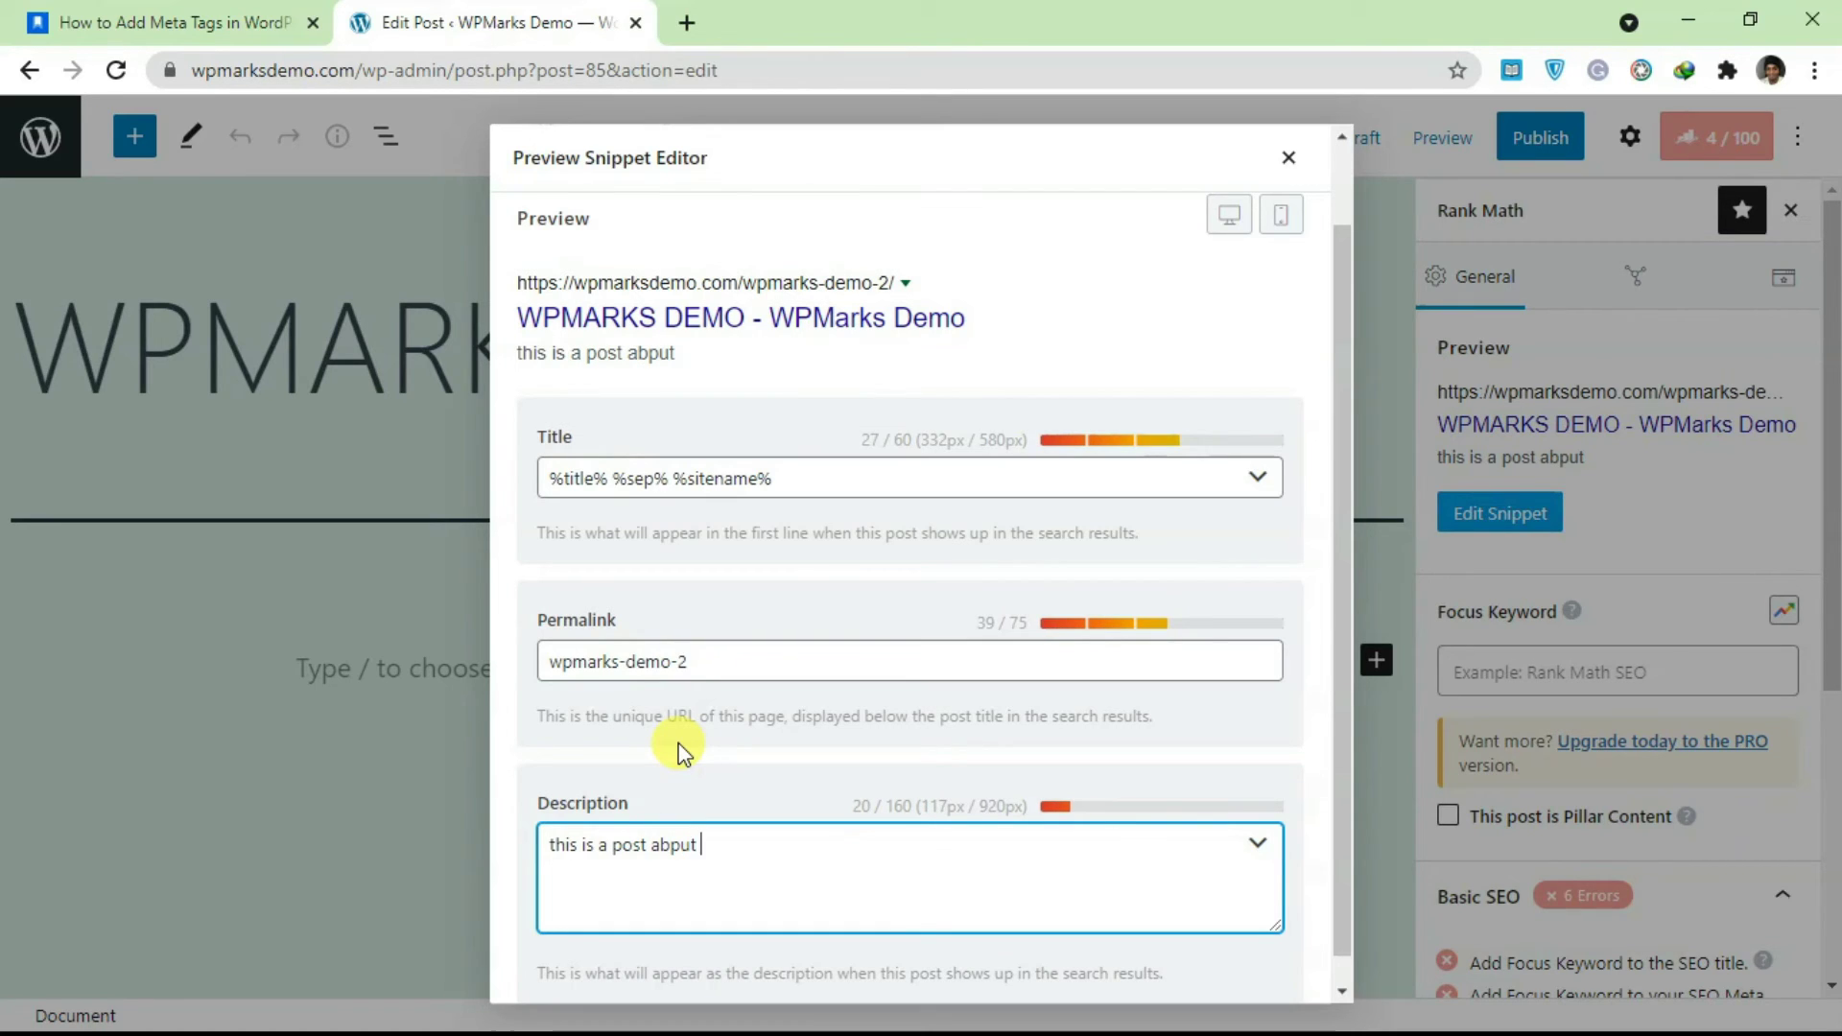
text( adding meta tags)
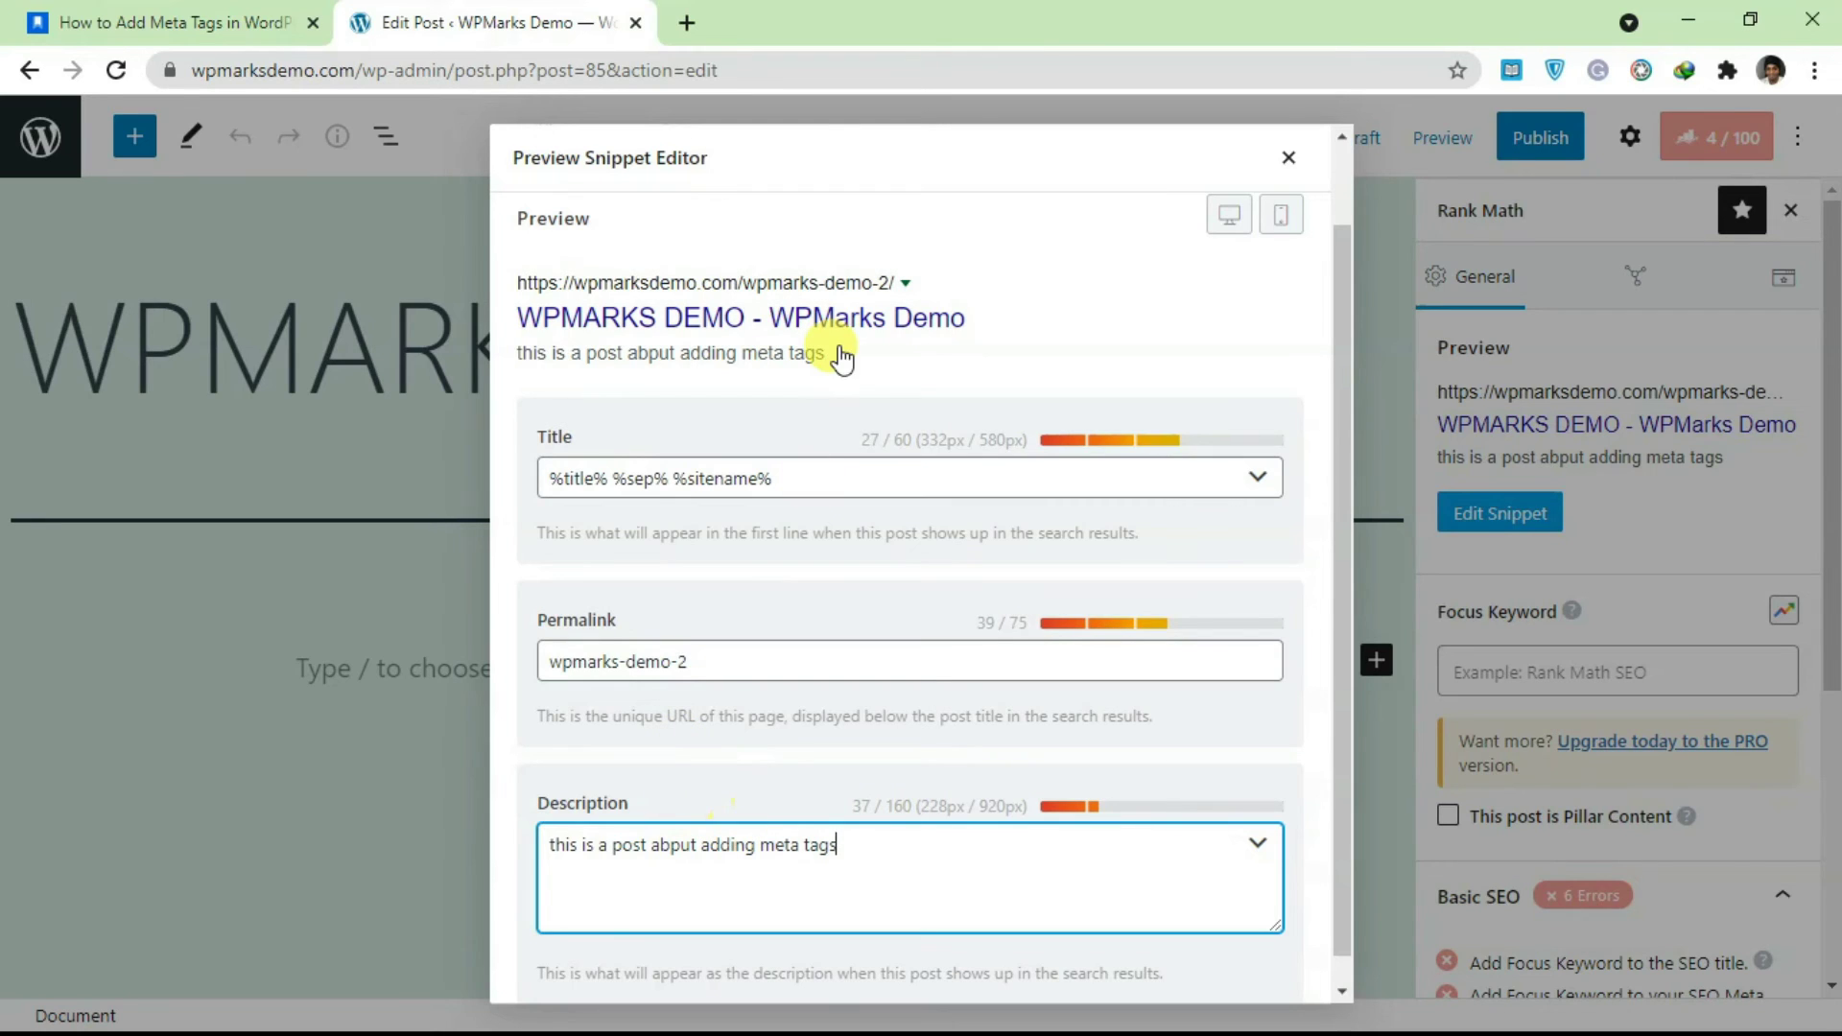
drag(824, 470, 509, 475)
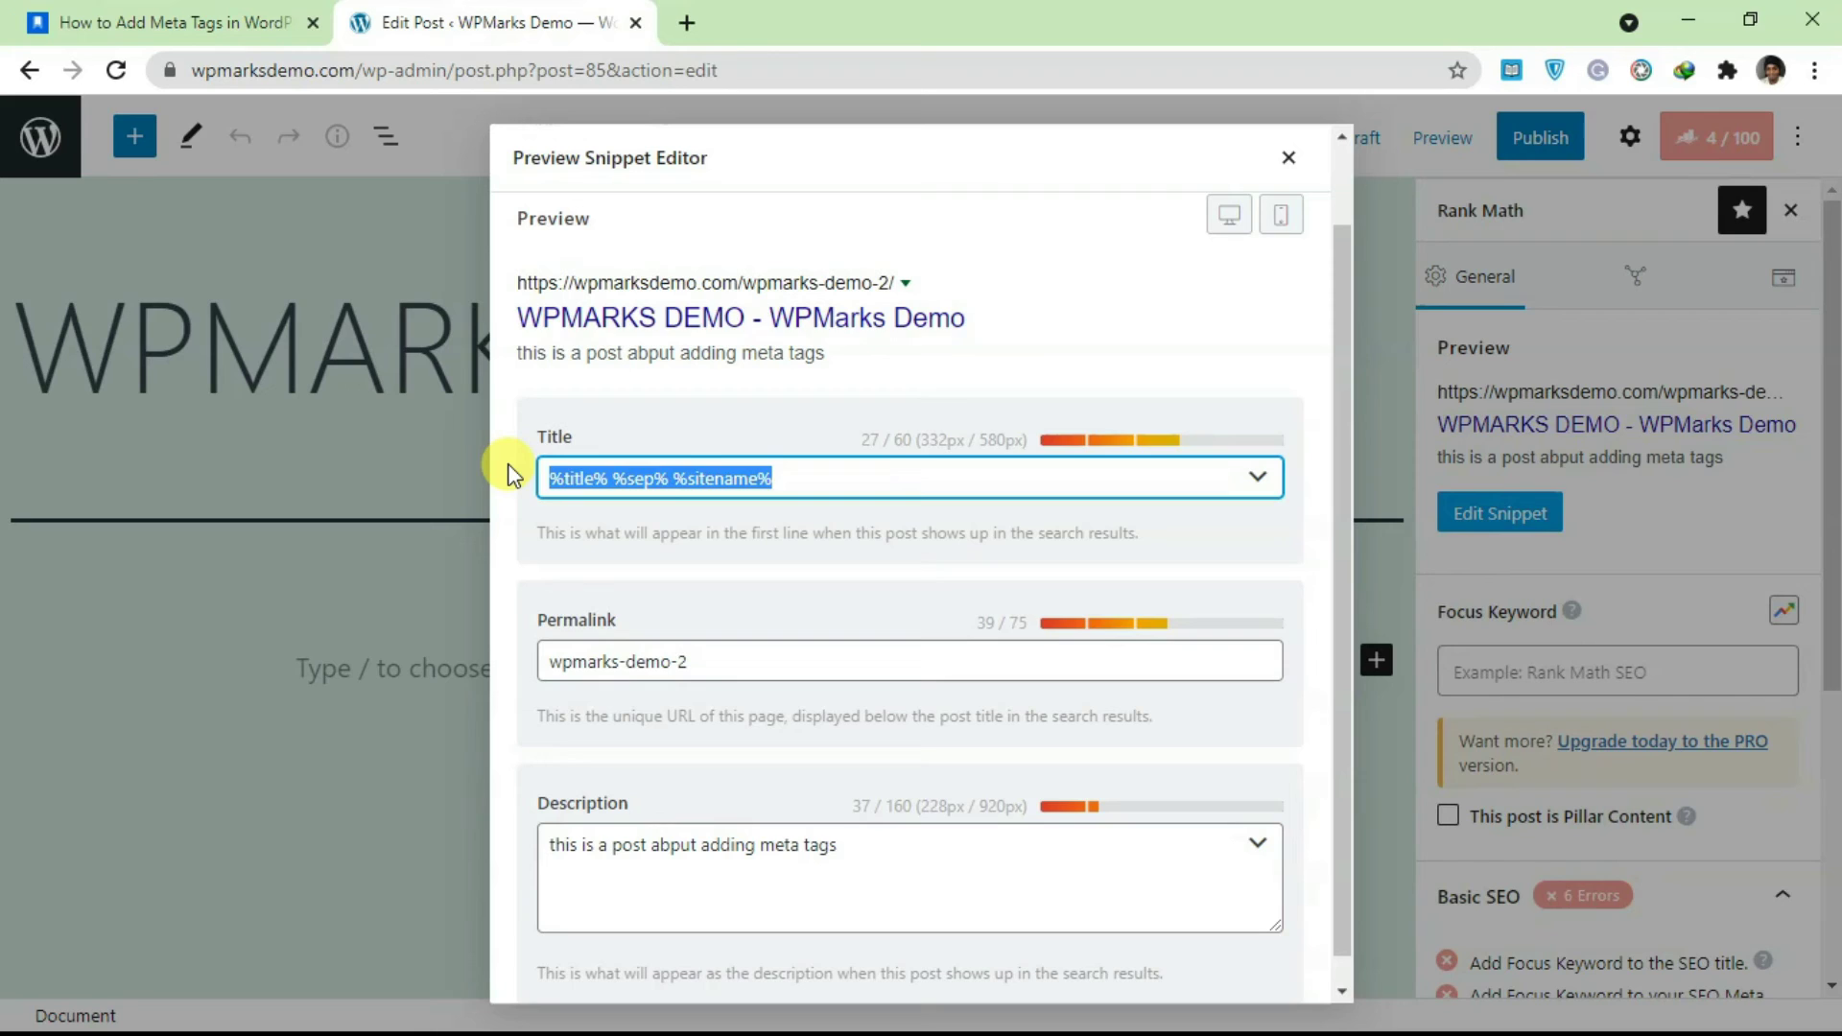
text(T)
key(BackSpace)
text(Meta)
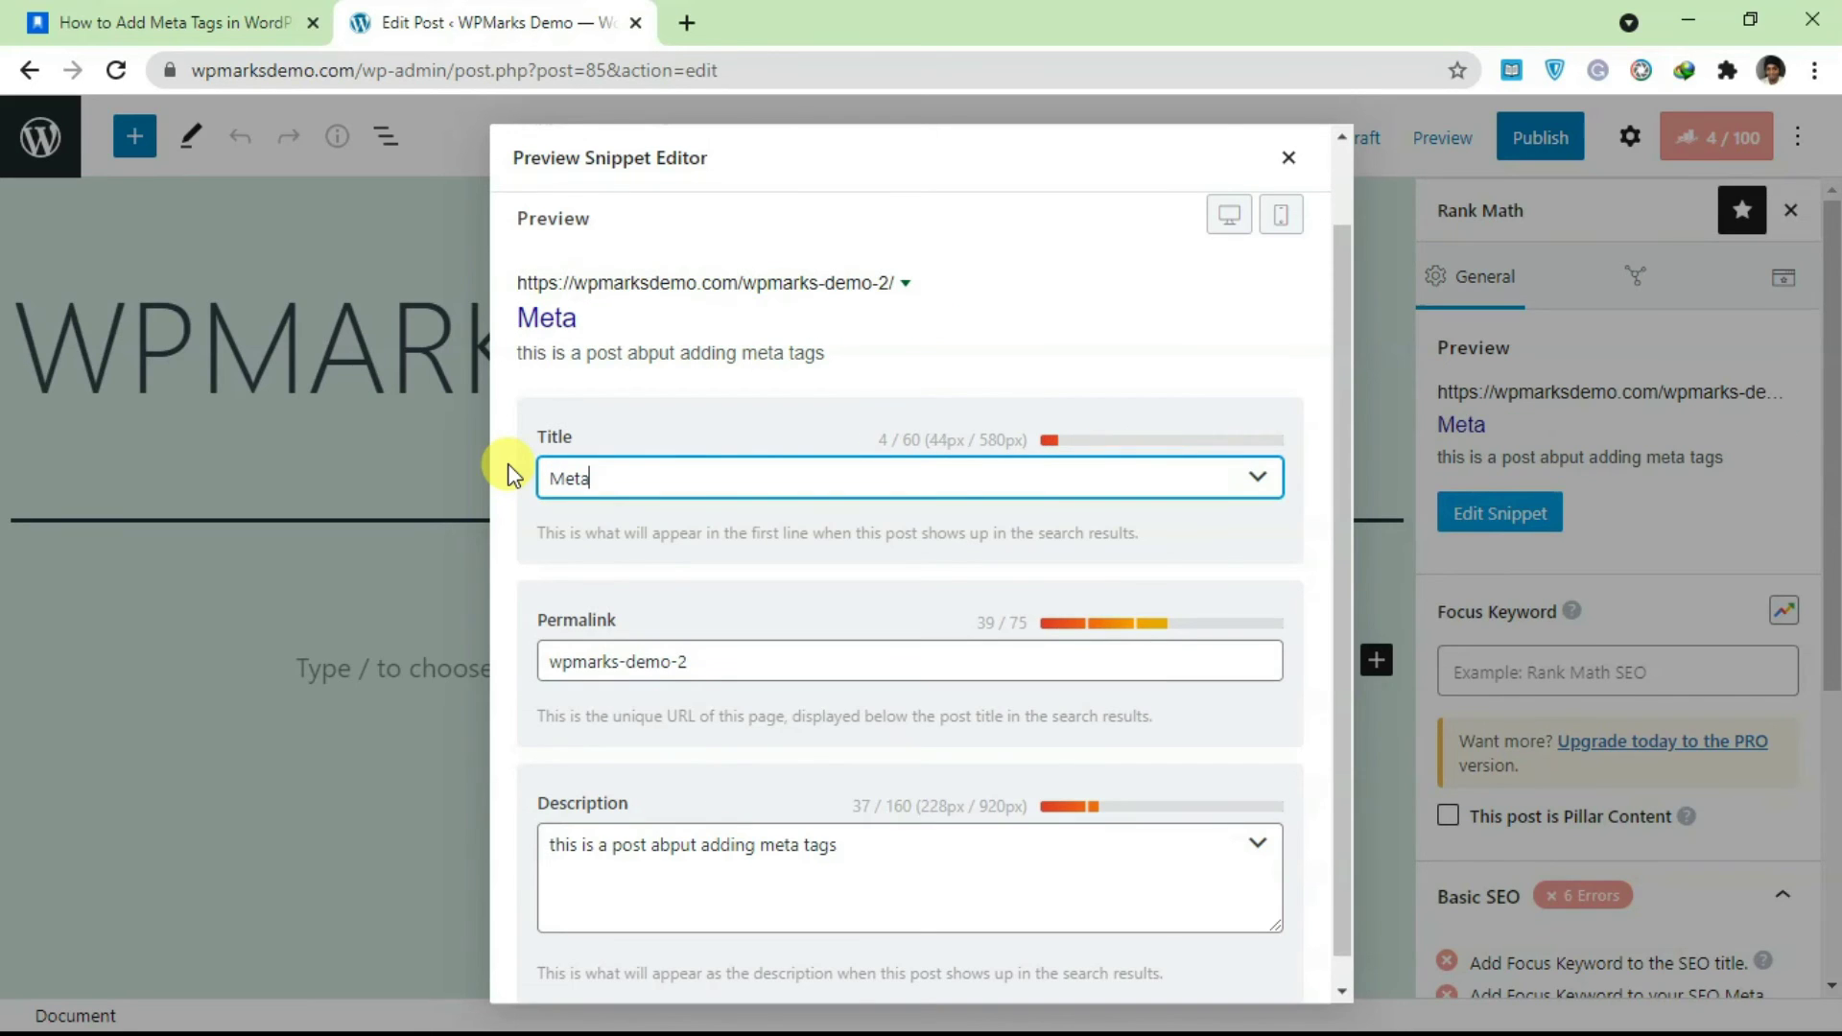
text( tags desc)
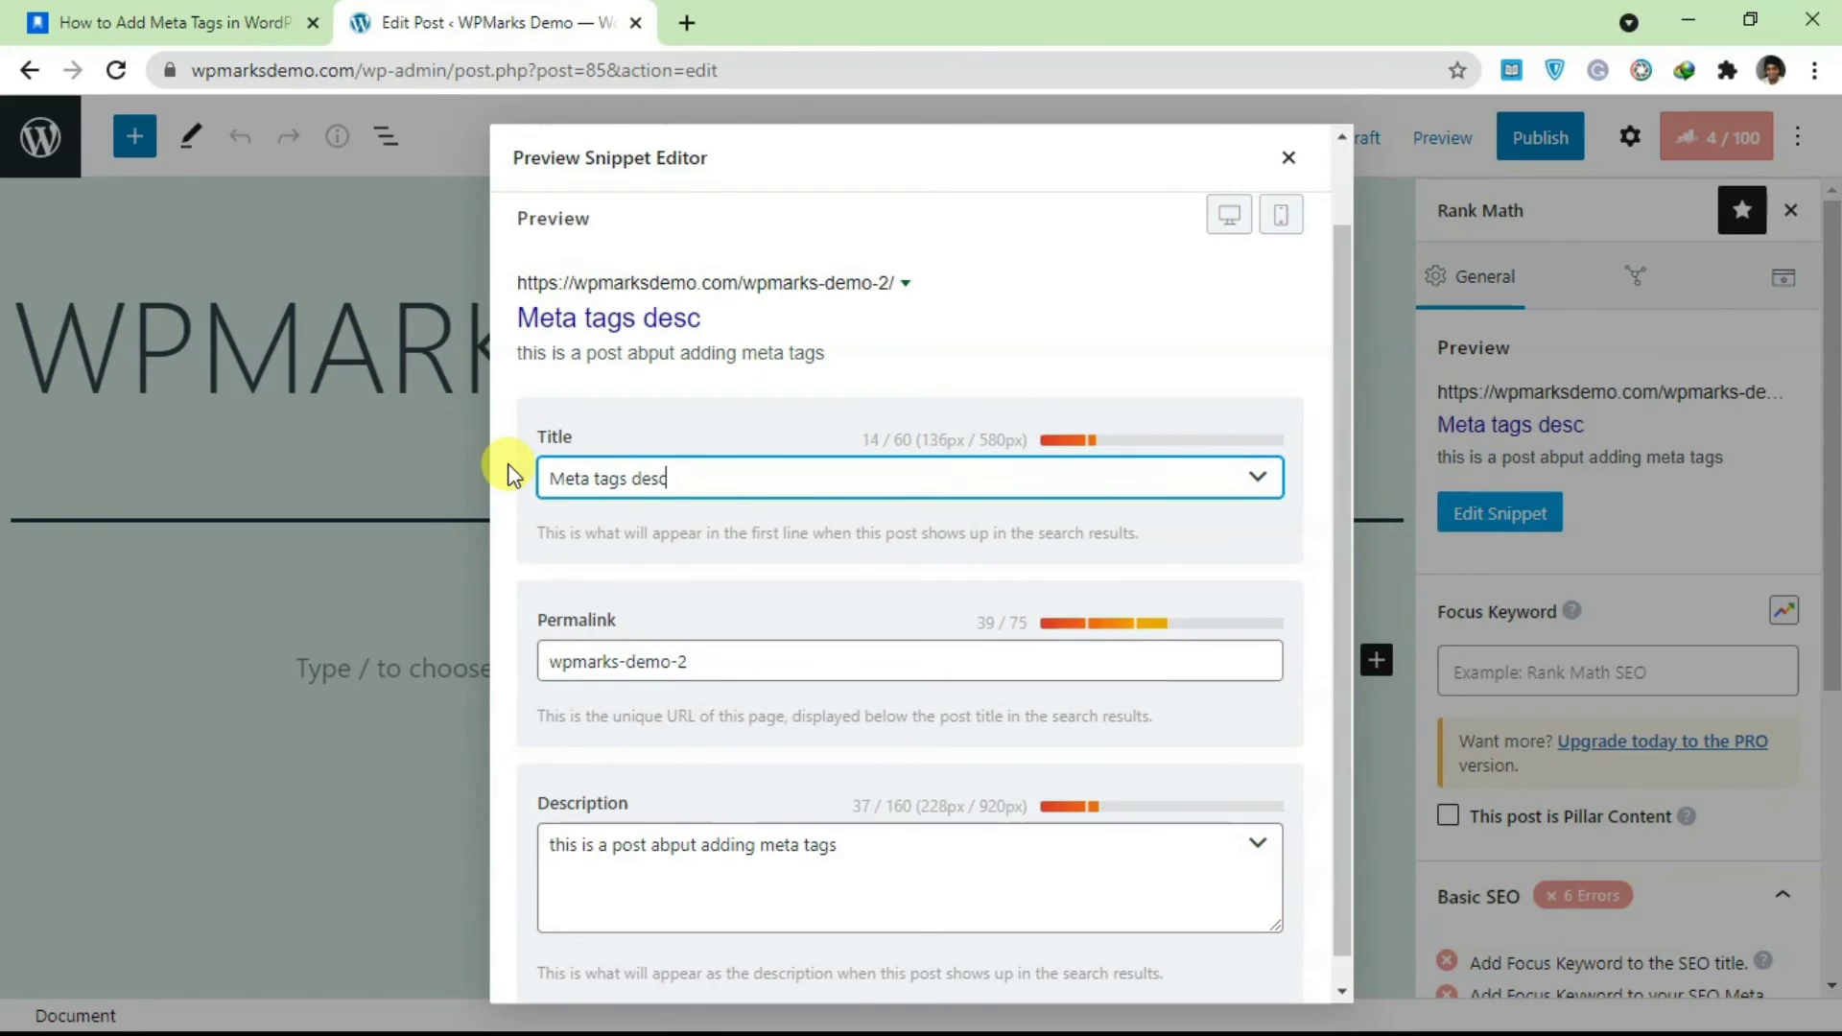
text(ription)
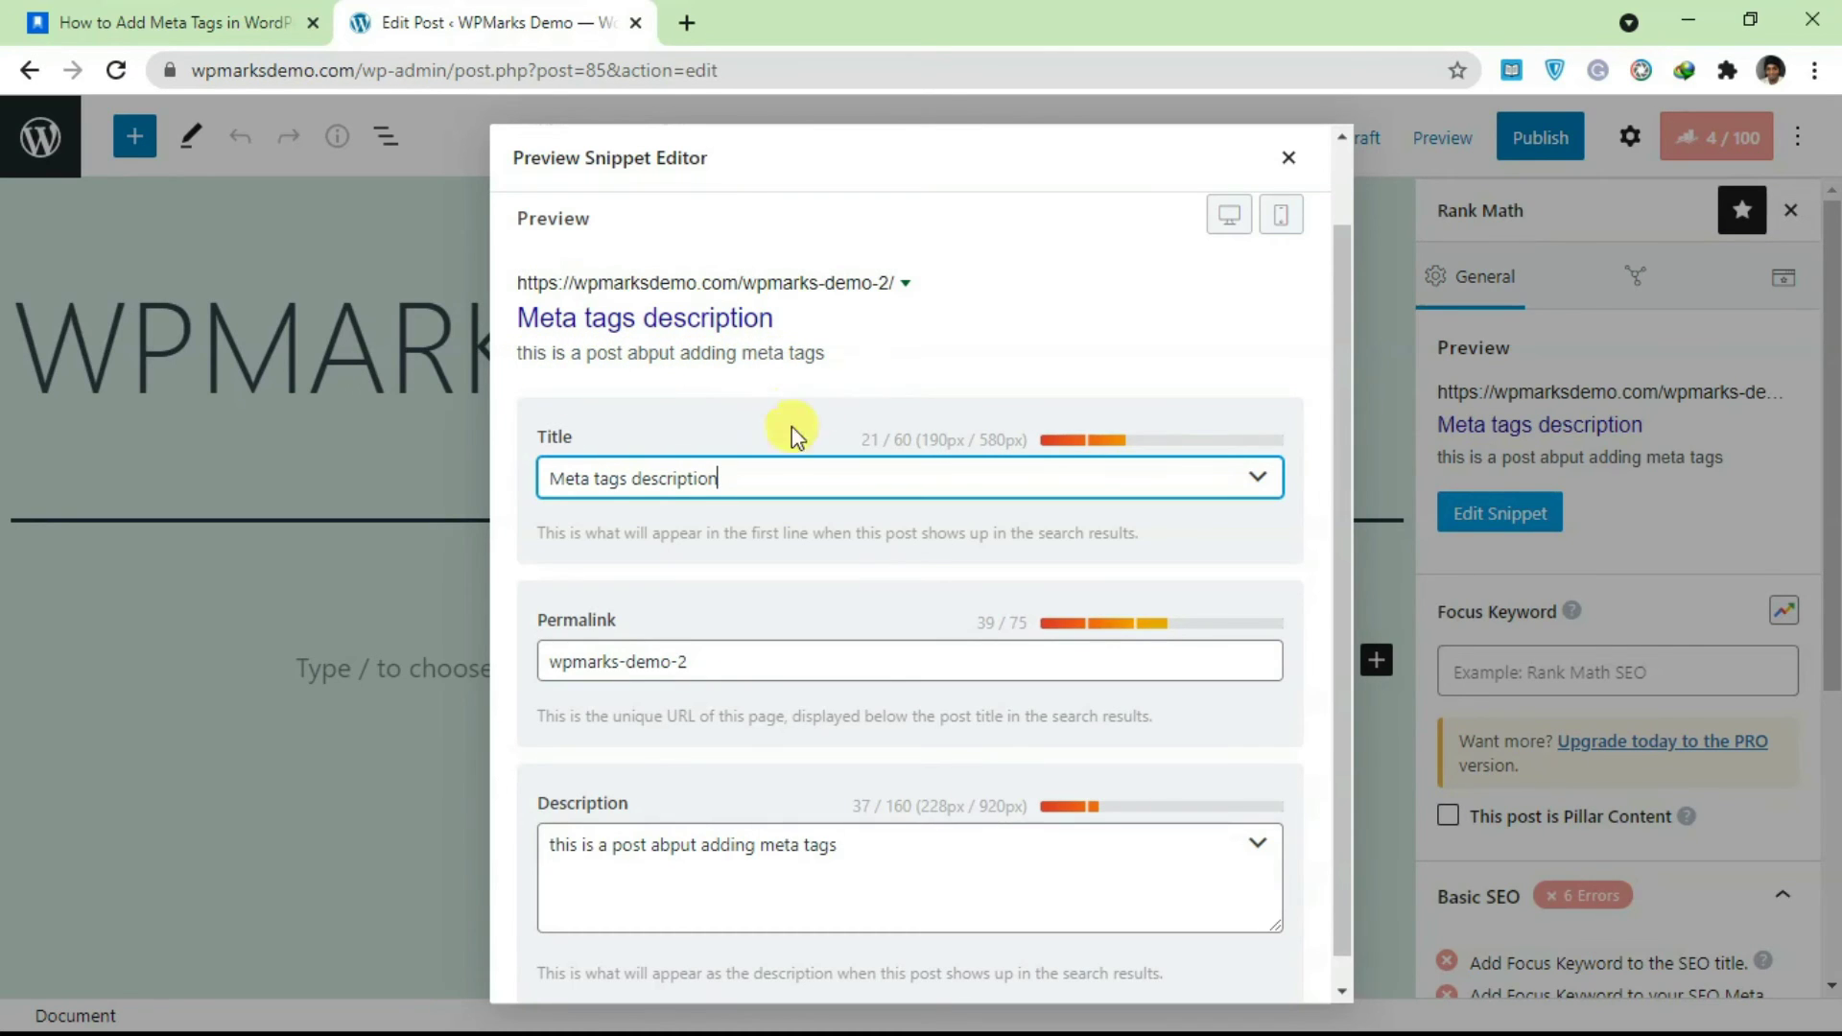
- Delete the custom title and description so the snippet defaults return
drag(719, 478, 518, 461)
key(BackSpace)
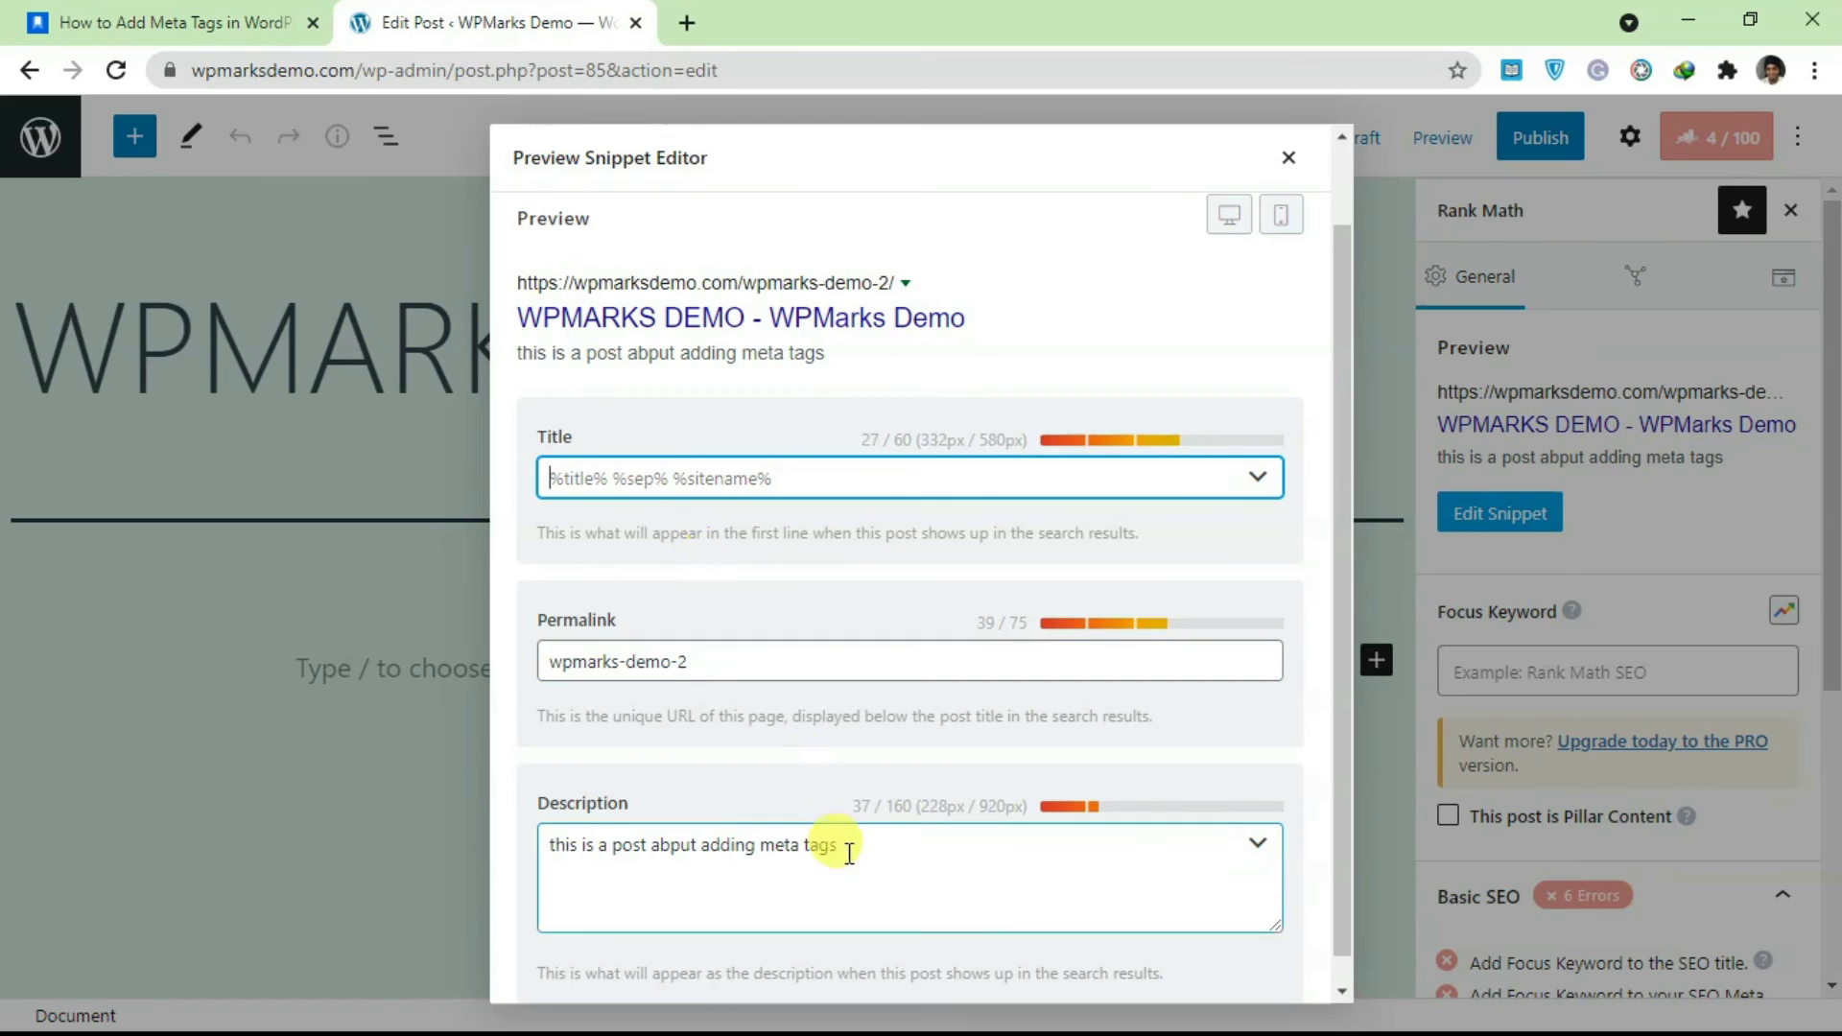
drag(849, 853, 412, 833)
key(BackSpace)
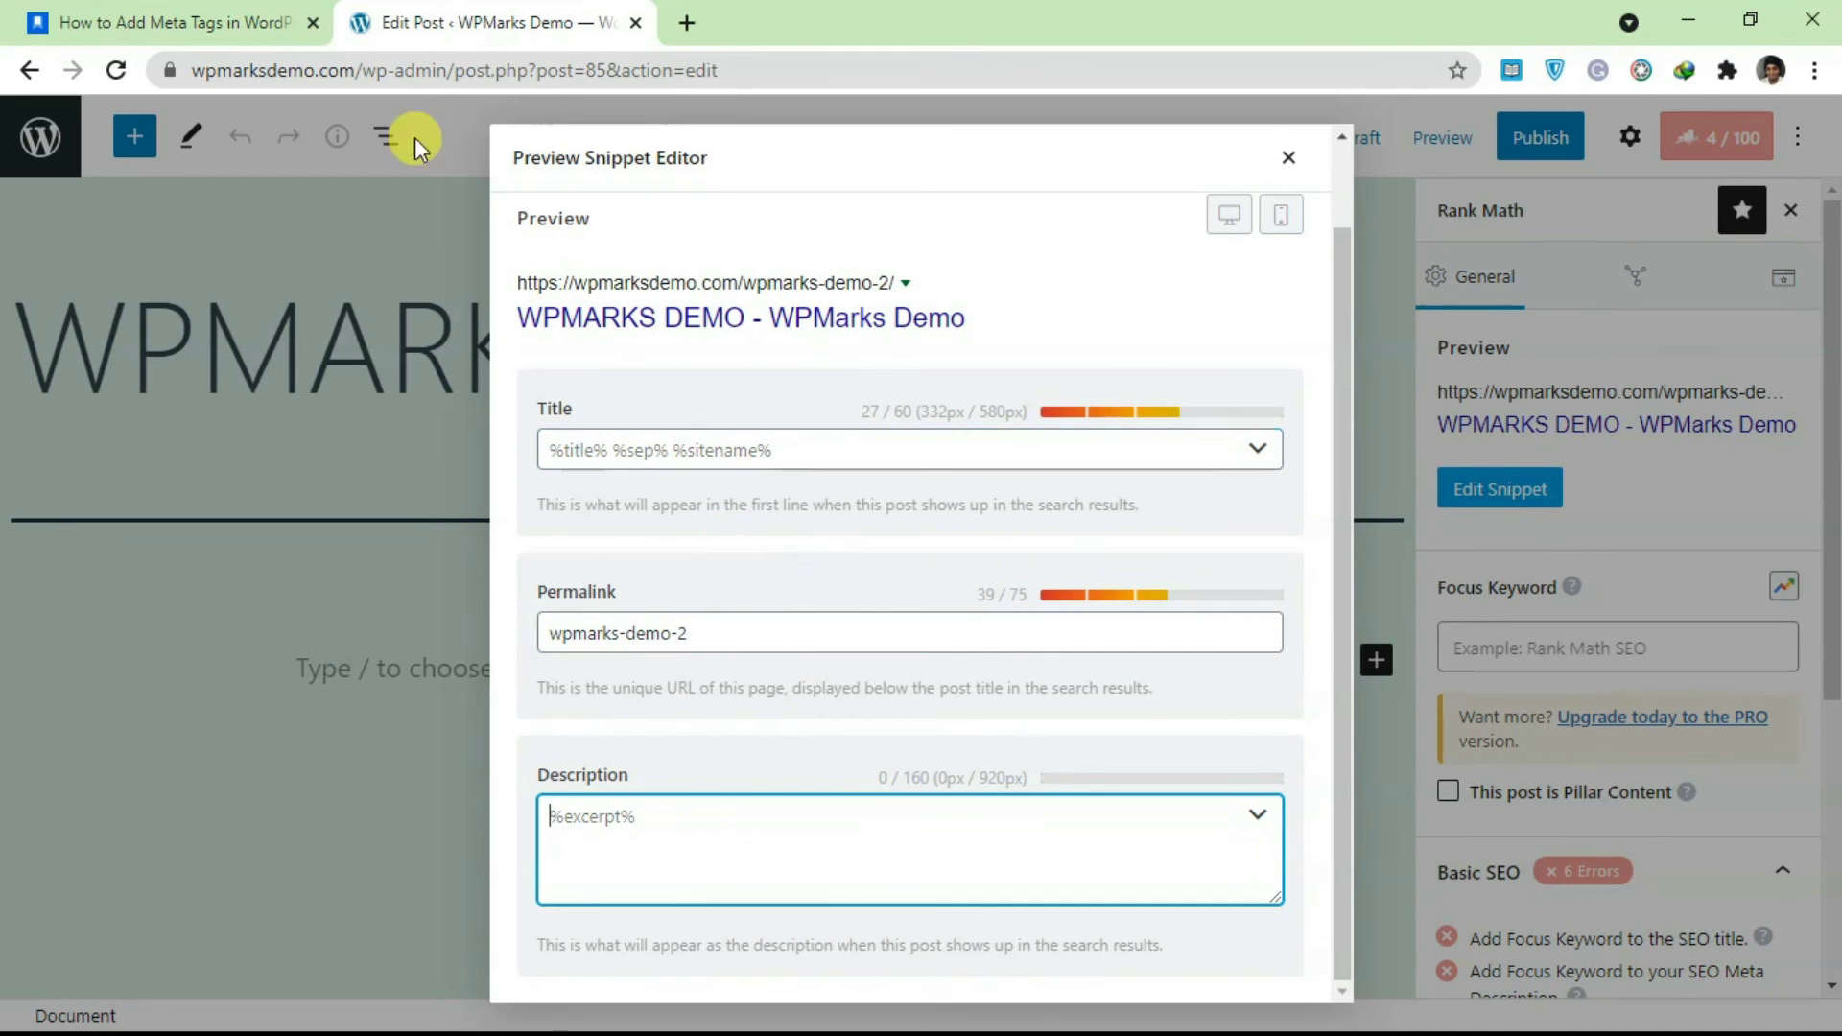
click(173, 22)
- Look over the functions.php code sample in the meta tags article
scroll(646, 485, up, 10)
drag(566, 732, 614, 618)
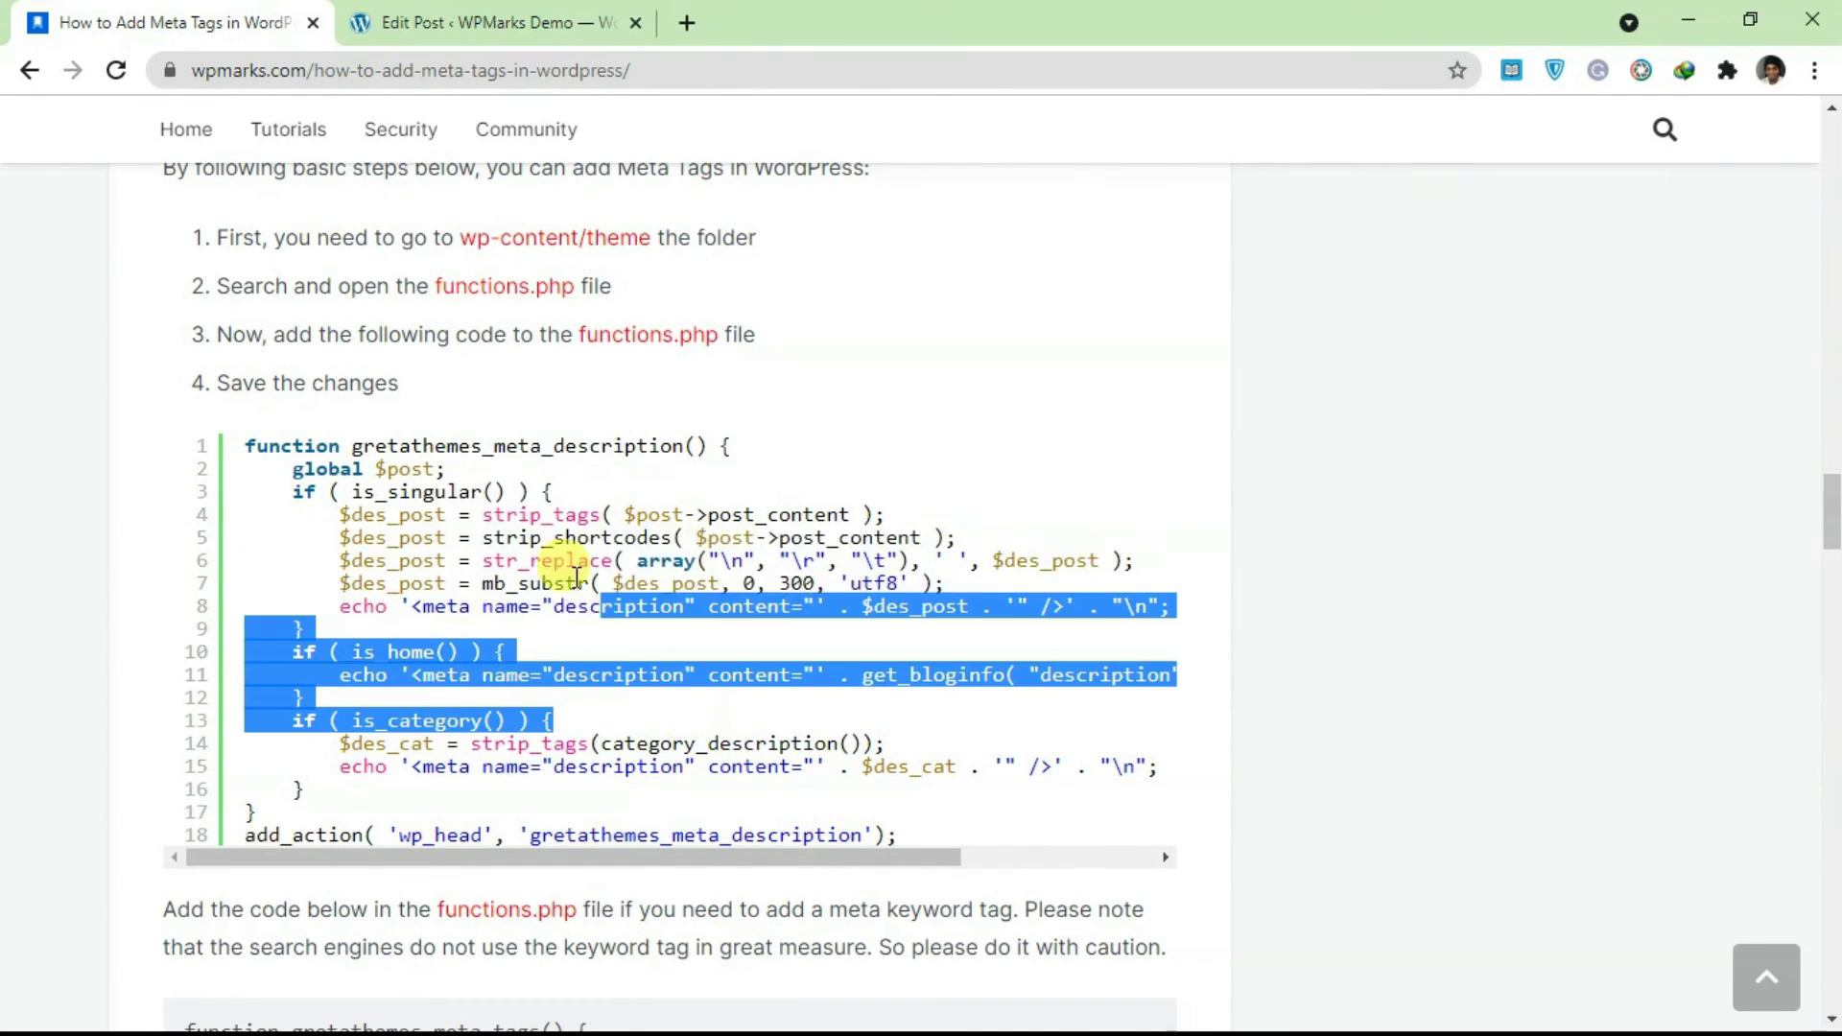
click(485, 486)
- Back on the post, close the Preview Snippet Editor, scroll the Rank Math sidebar, and reopen it
click(514, 14)
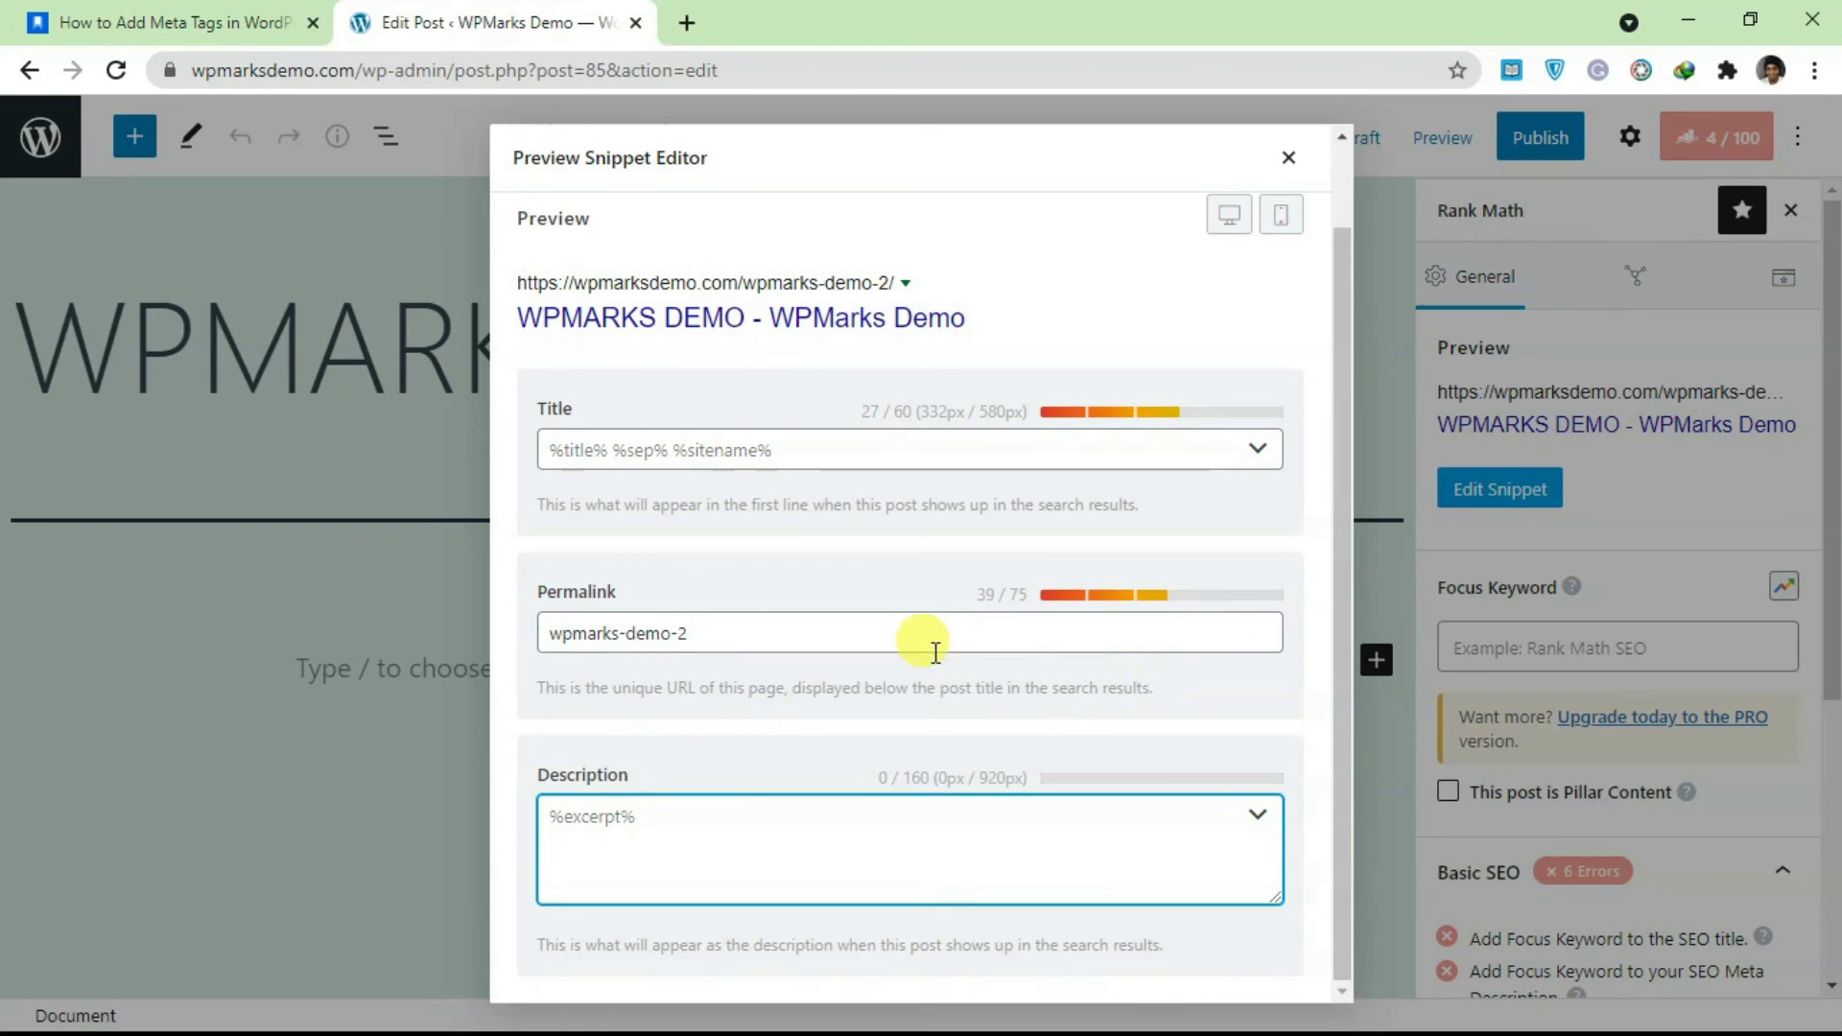
click(1288, 155)
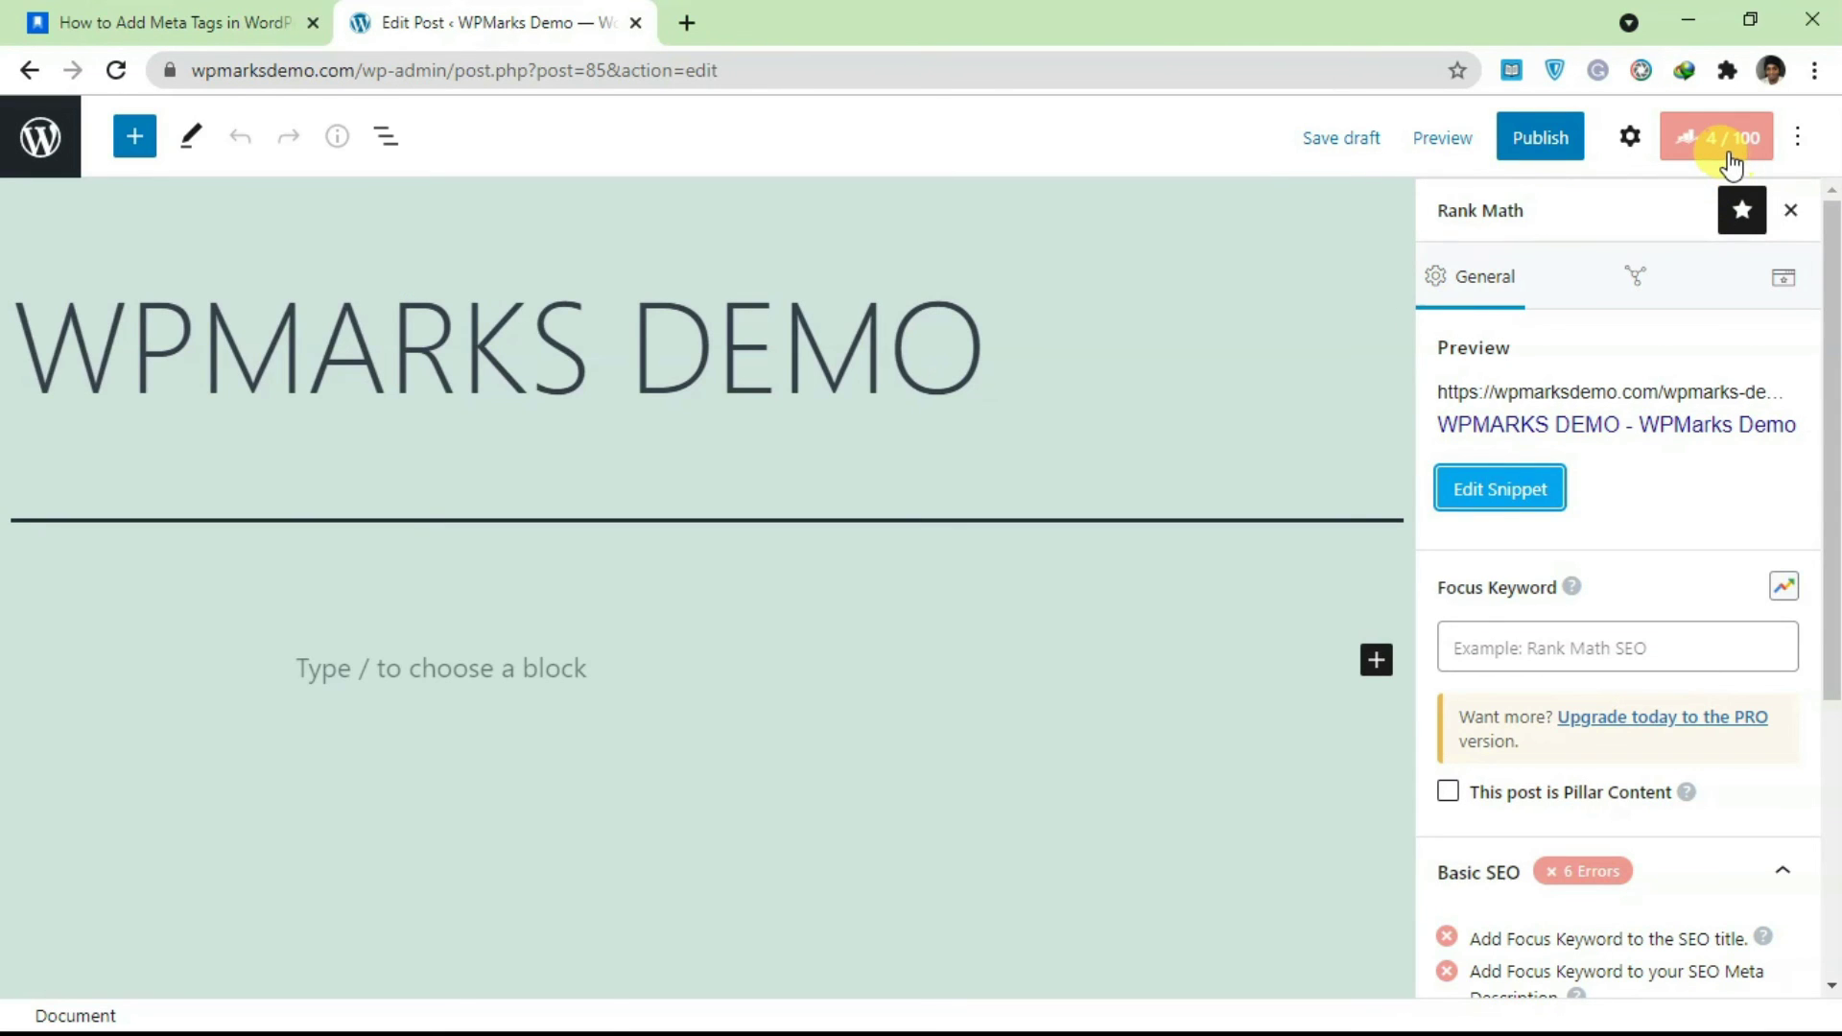
scroll(1563, 535, down, 5)
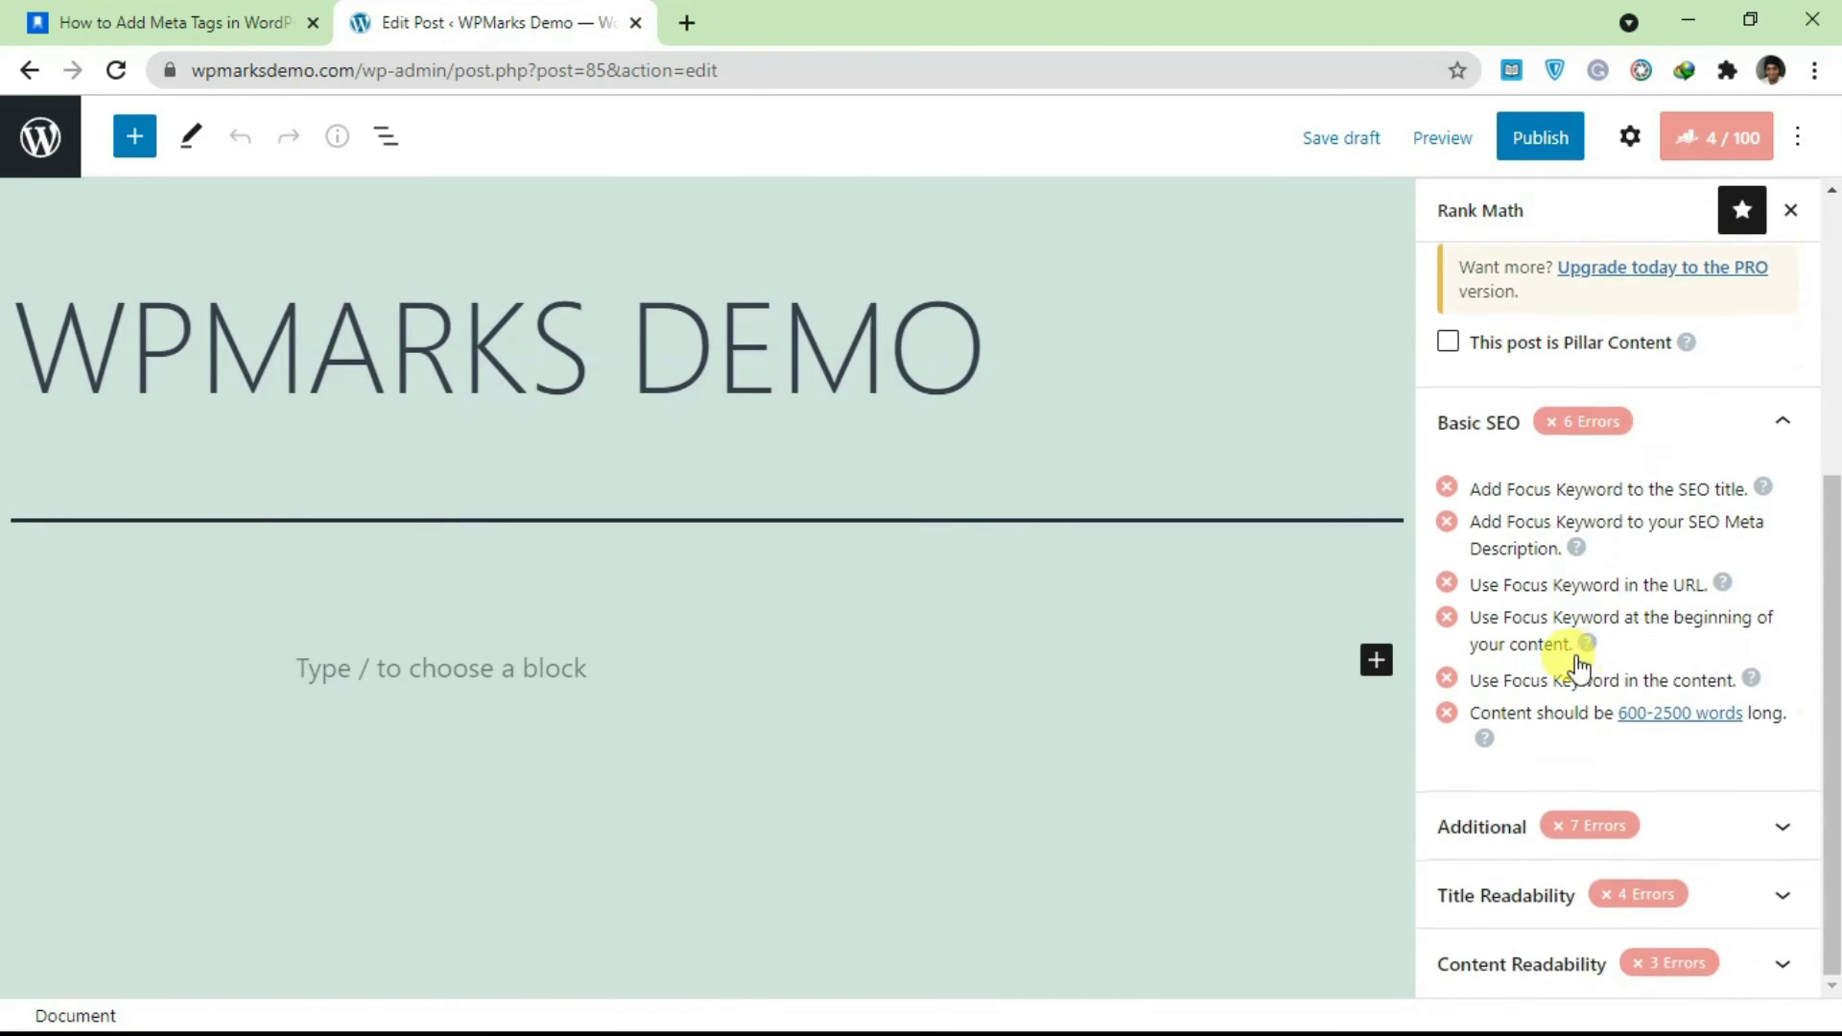
scroll(1581, 657, up, 5)
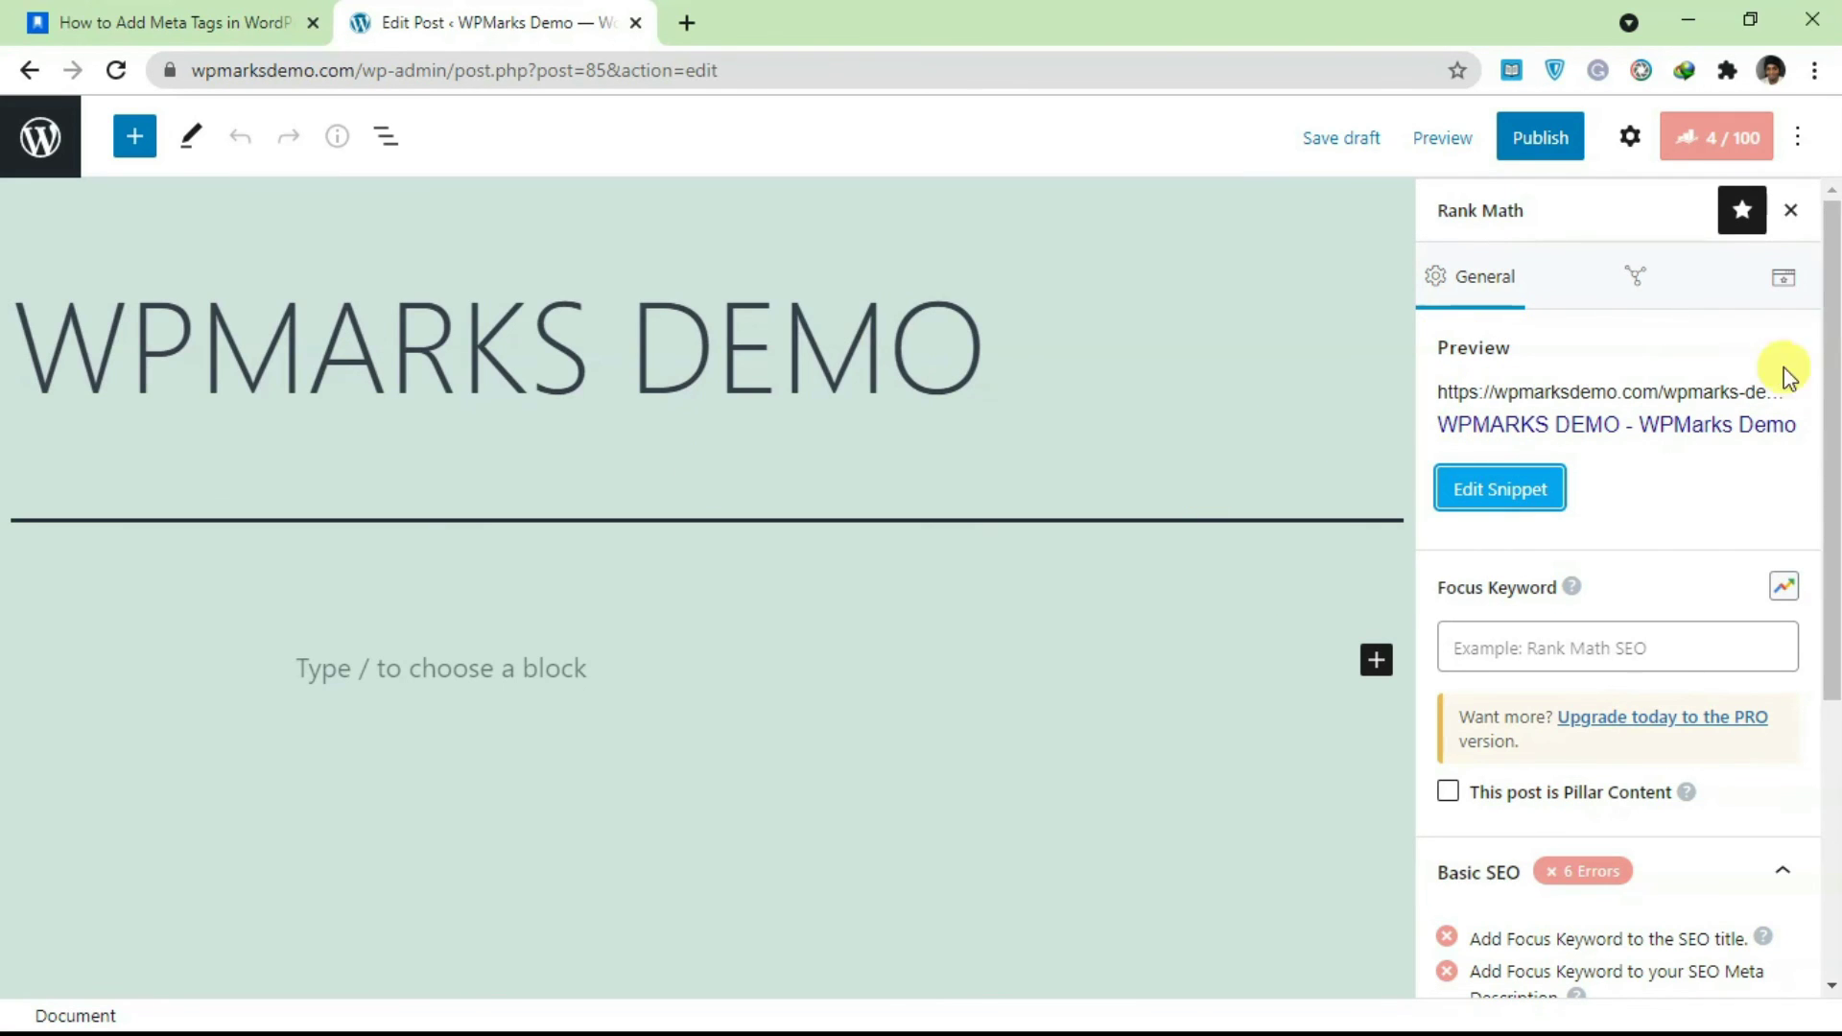
click(1513, 488)
- Close the snippet editor and scroll the wpmarks.com article to 'How to Add Meta Tags in WordPress Using Plugins?'
click(1292, 157)
click(272, 19)
scroll(844, 662, up, 5)
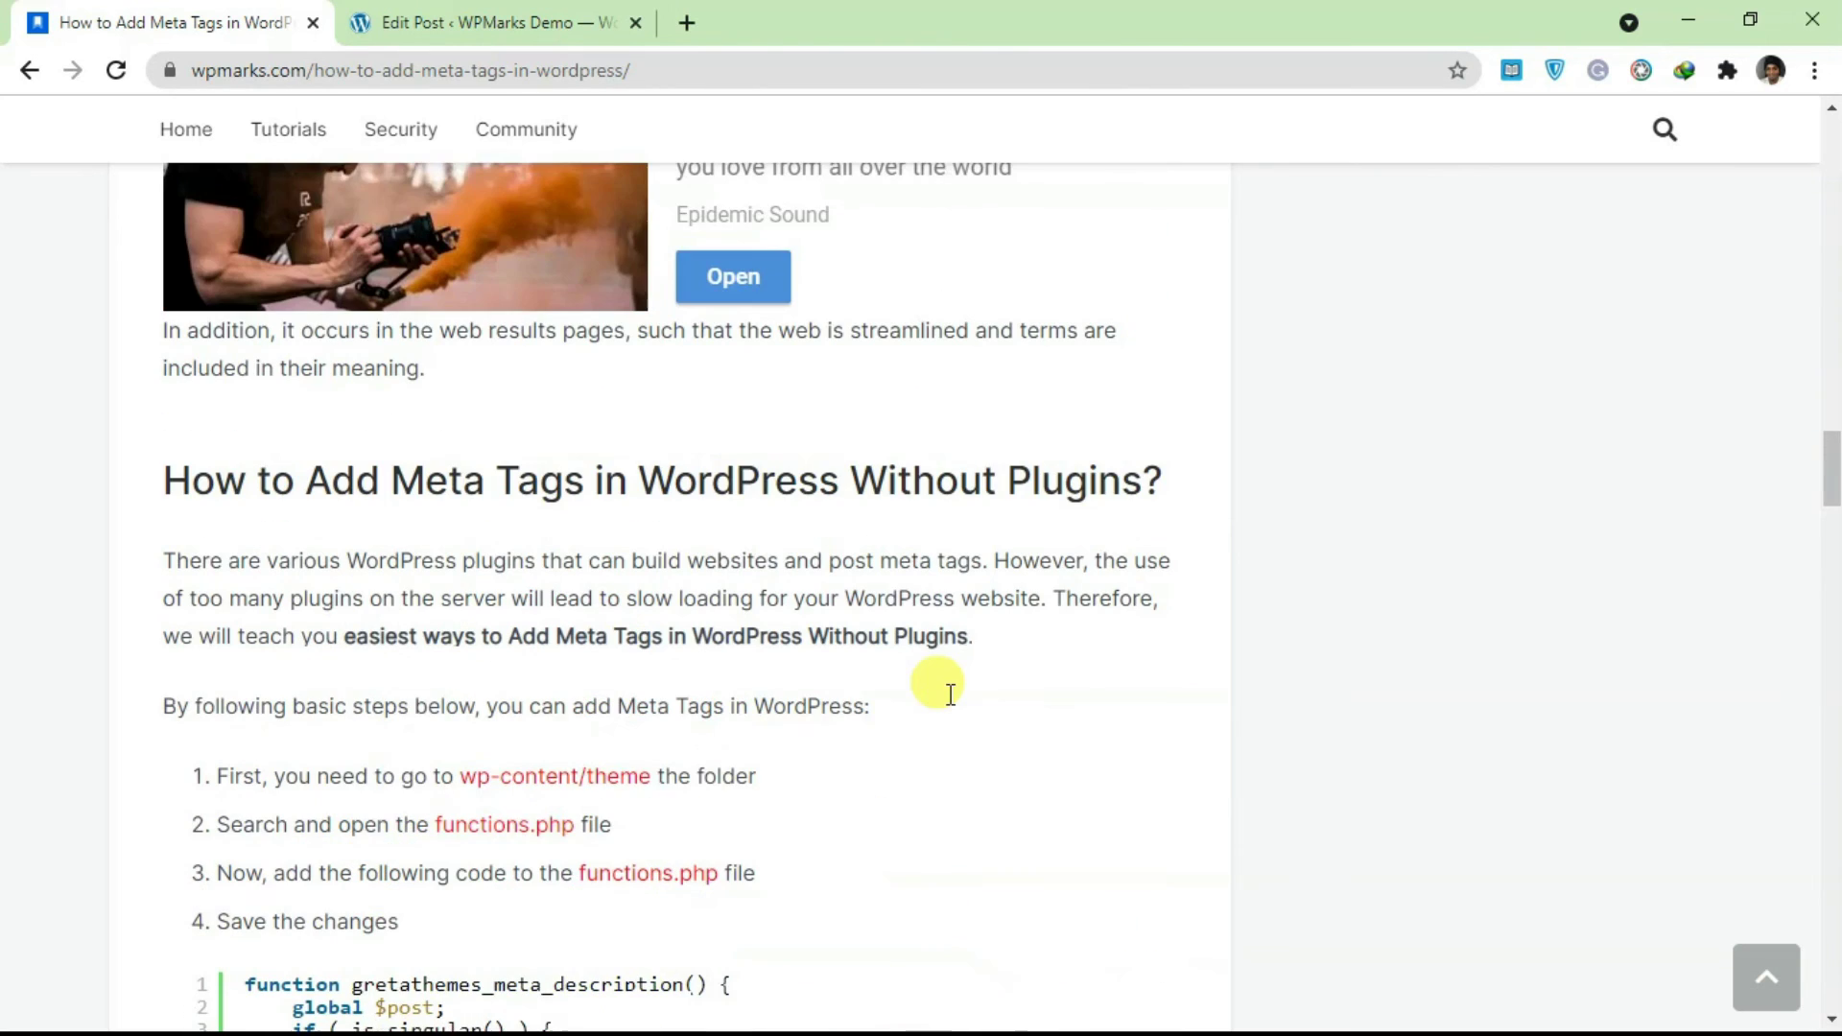
drag(1829, 453, 1828, 535)
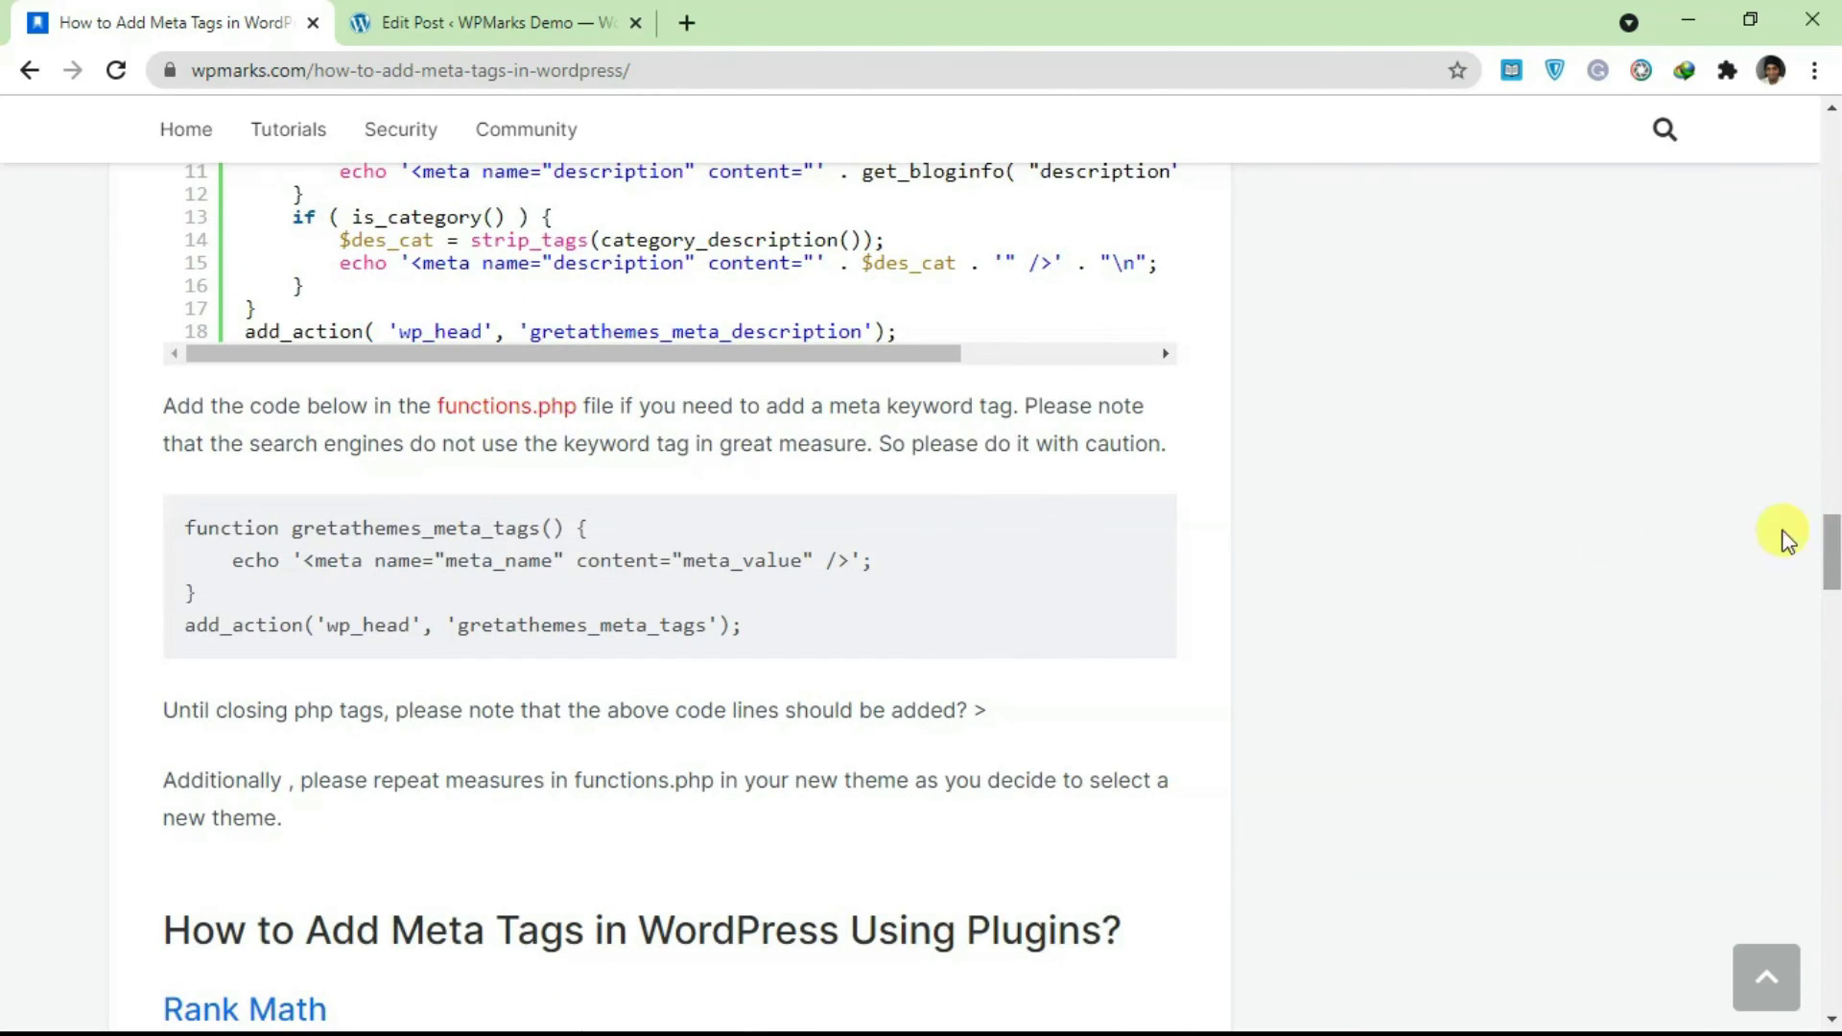
scroll(754, 672, down, 3)
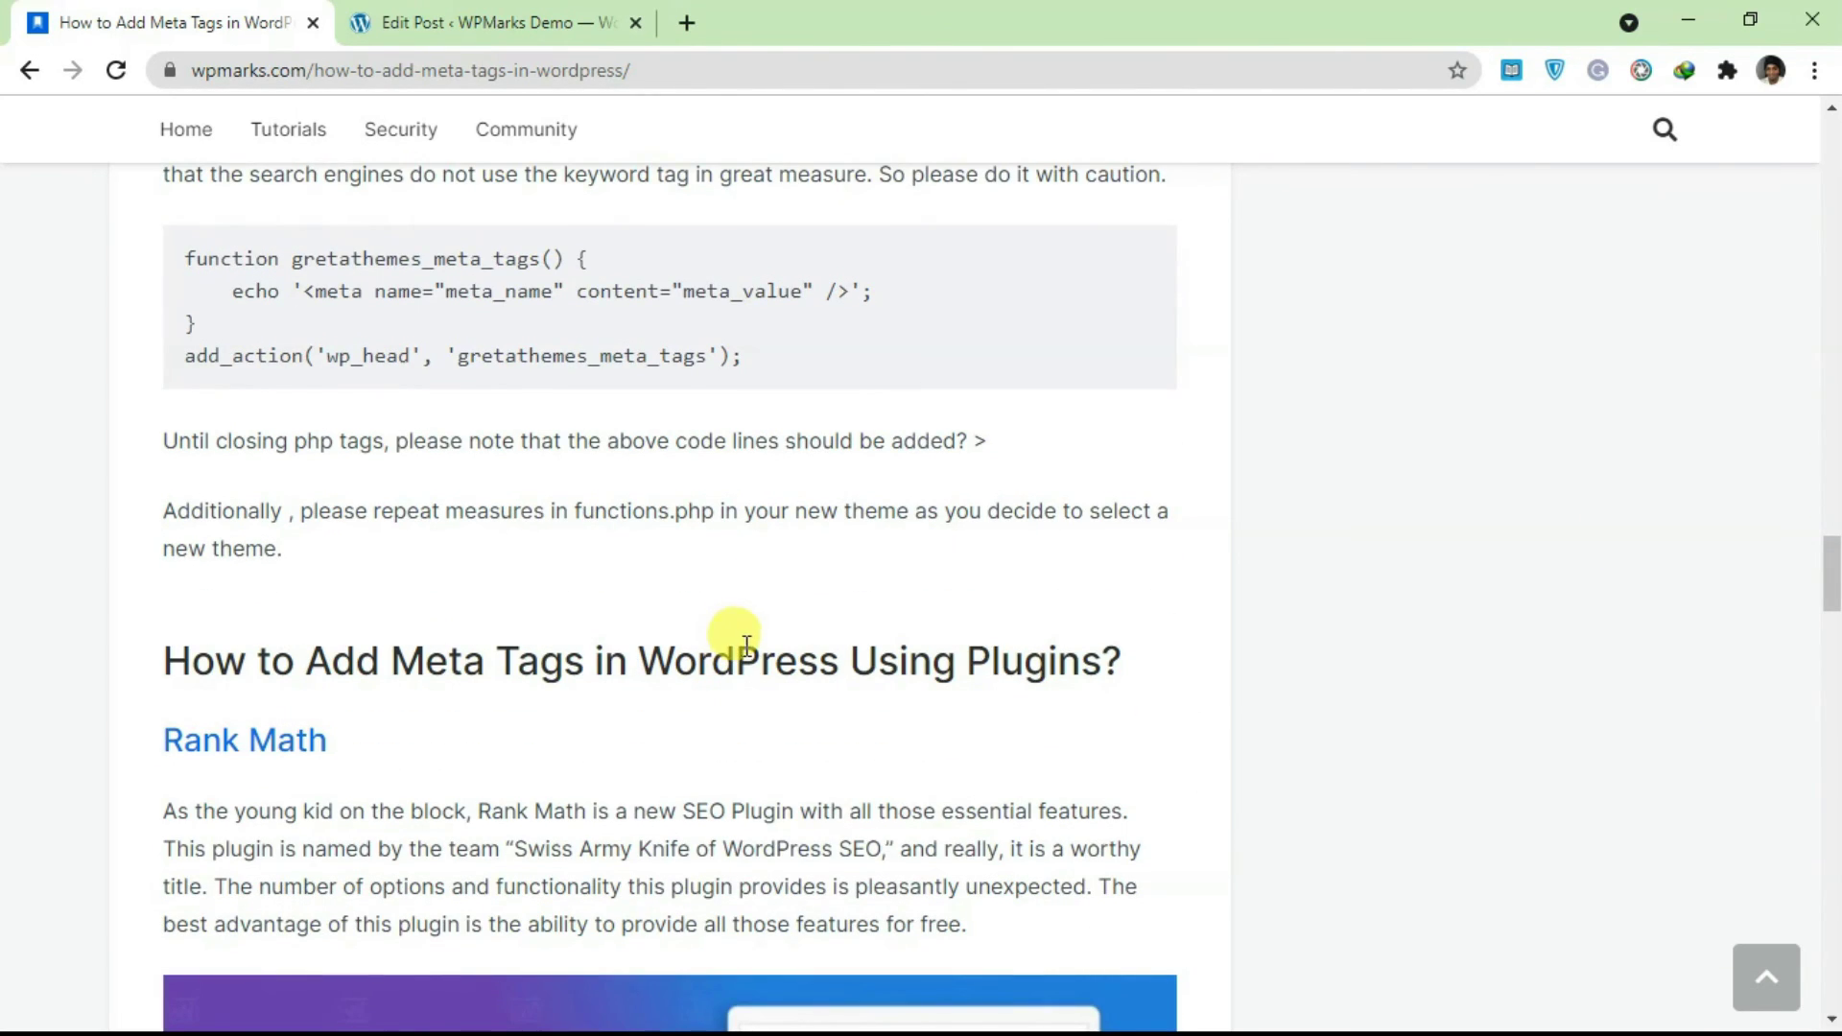